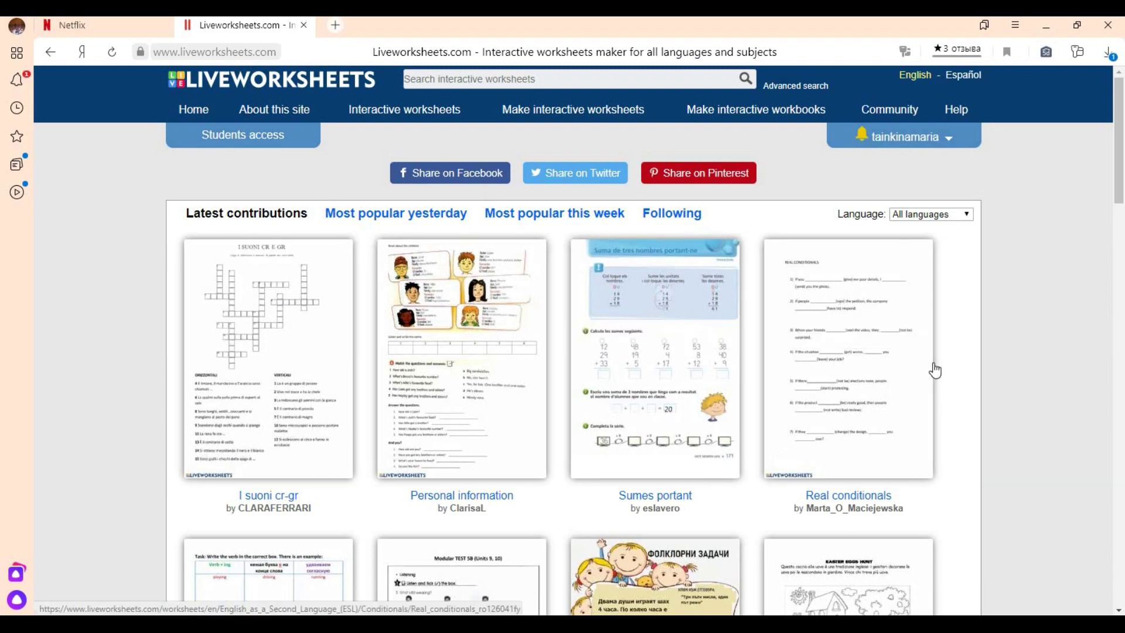
Step: Look through the latest contributed worksheets on the home page and view the account's available options
scroll(936, 370, "down", 8)
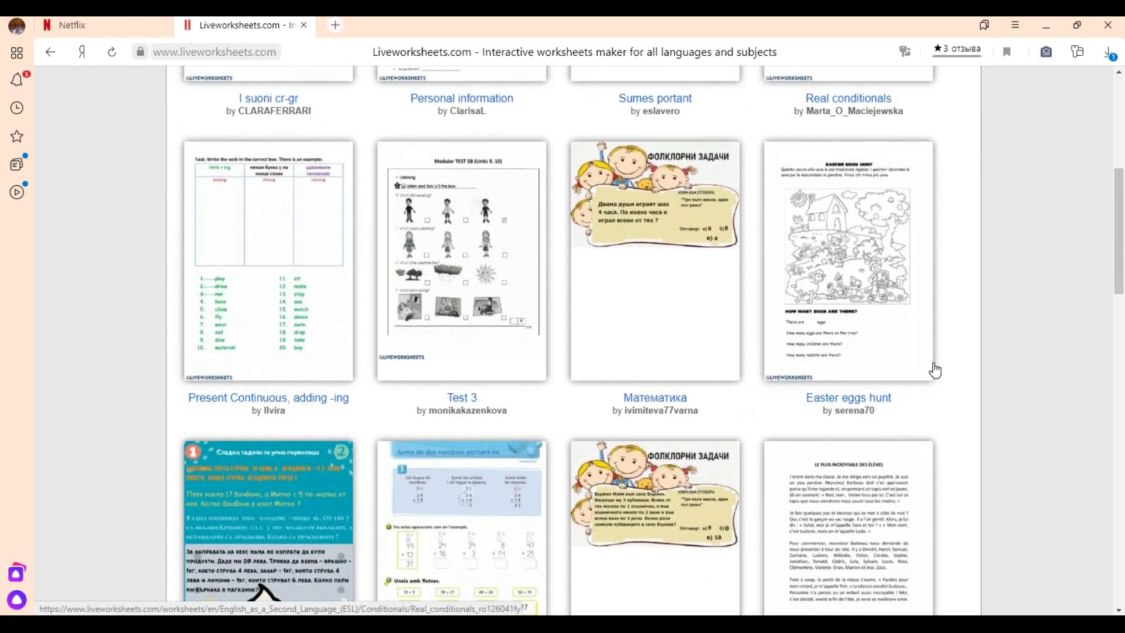
scroll(936, 370, "down", 5)
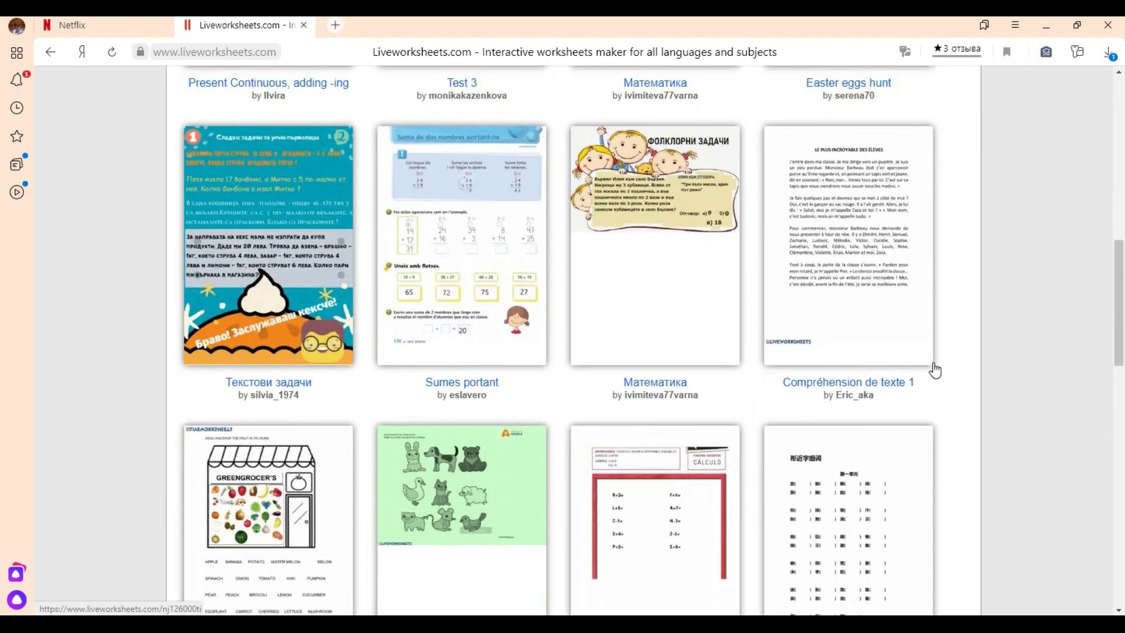
scroll(936, 370, "down", 5)
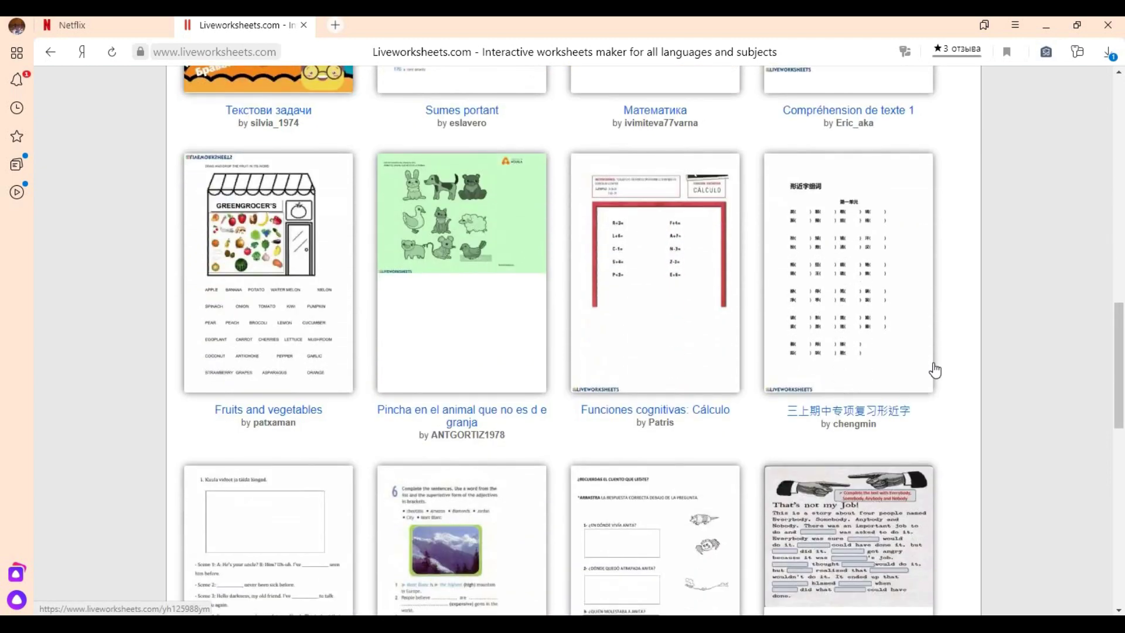
scroll(958, 379, "down", 1)
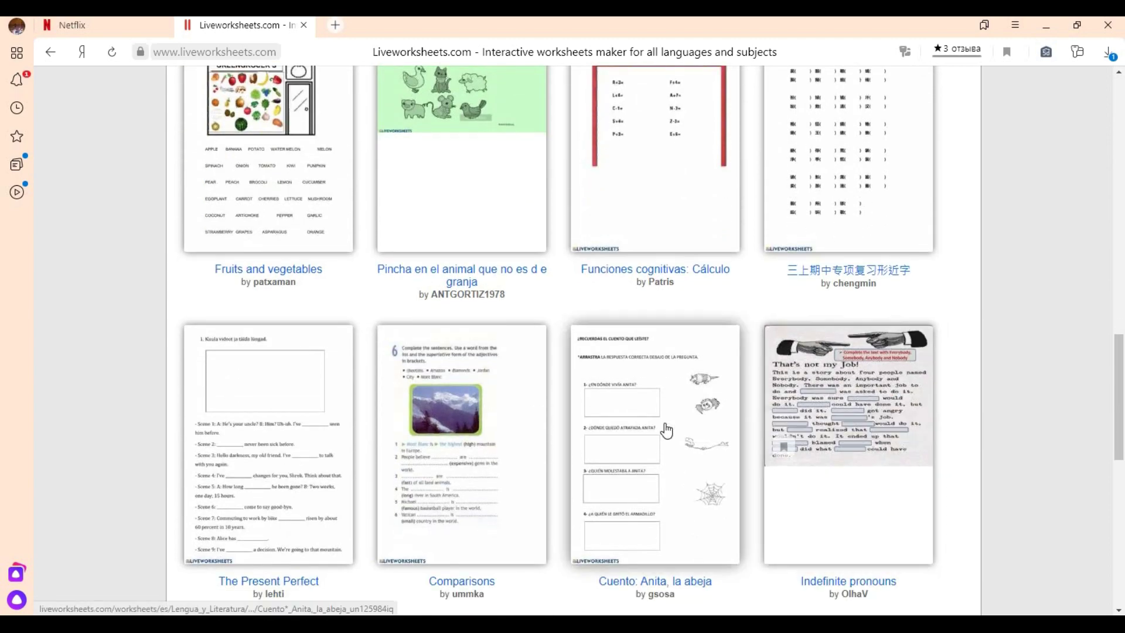
scroll(970, 387, "up", 8)
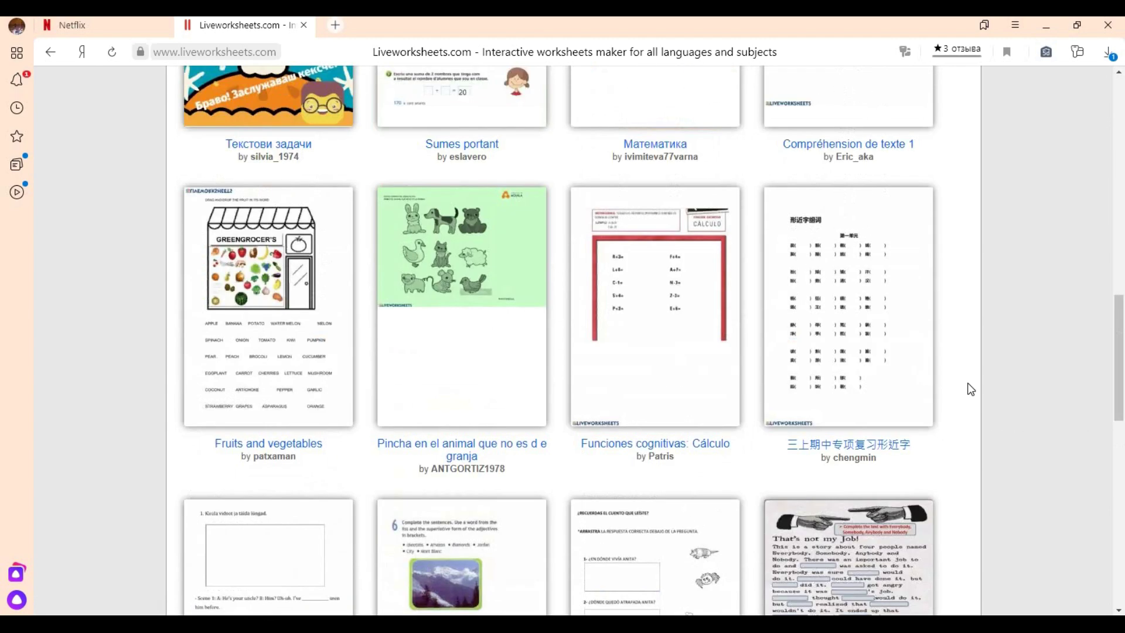
scroll(969, 388, "up", 10)
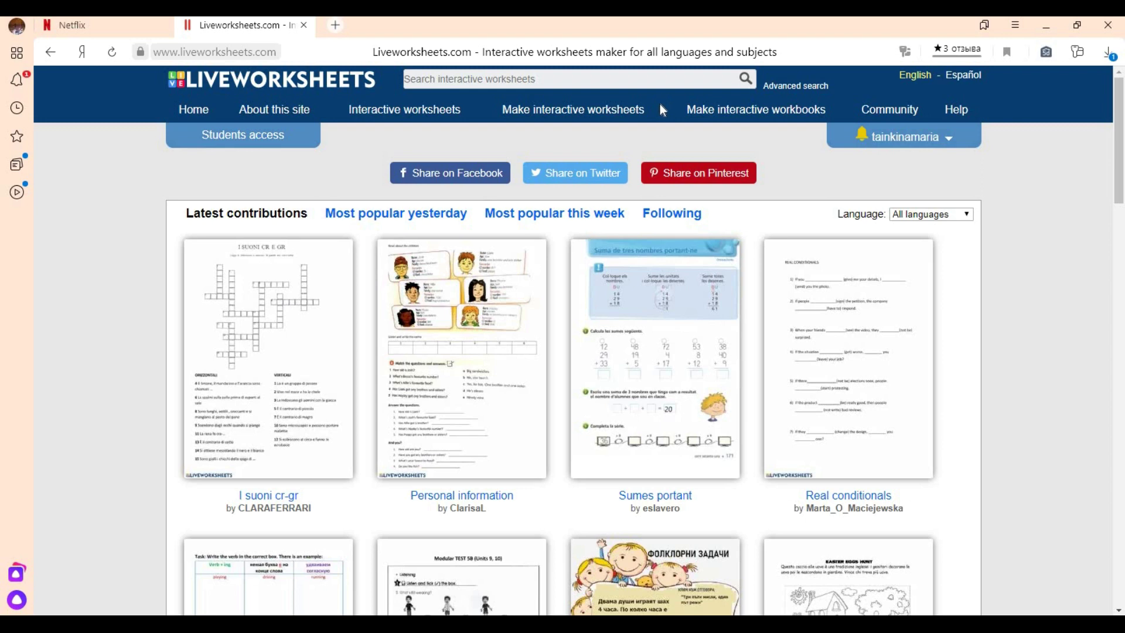
left_click(952, 141)
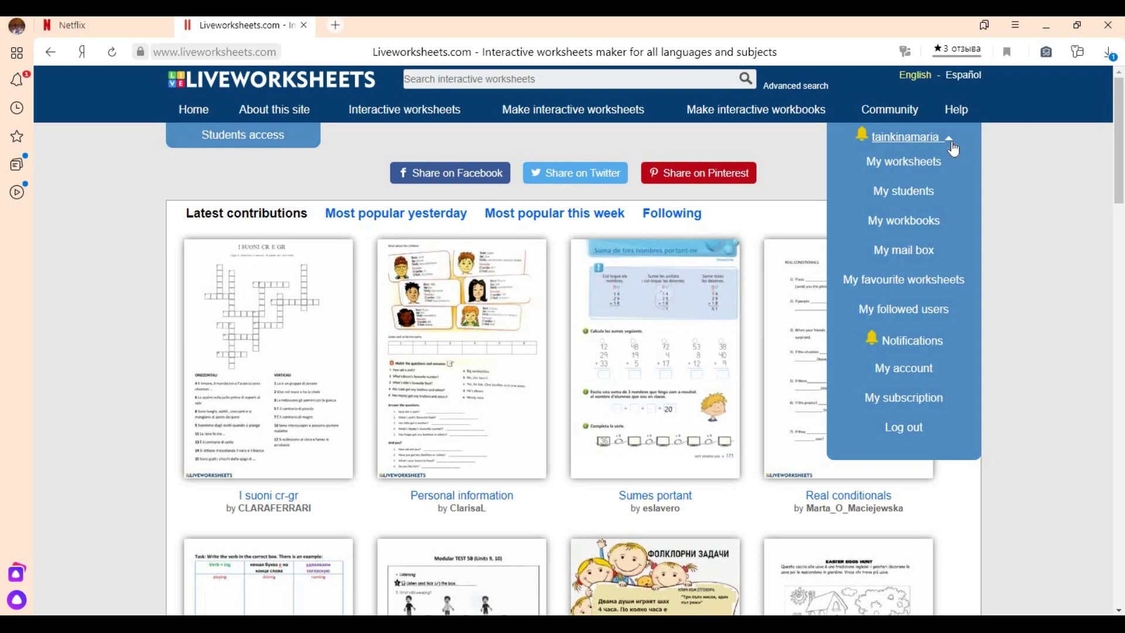
left_click(996, 151)
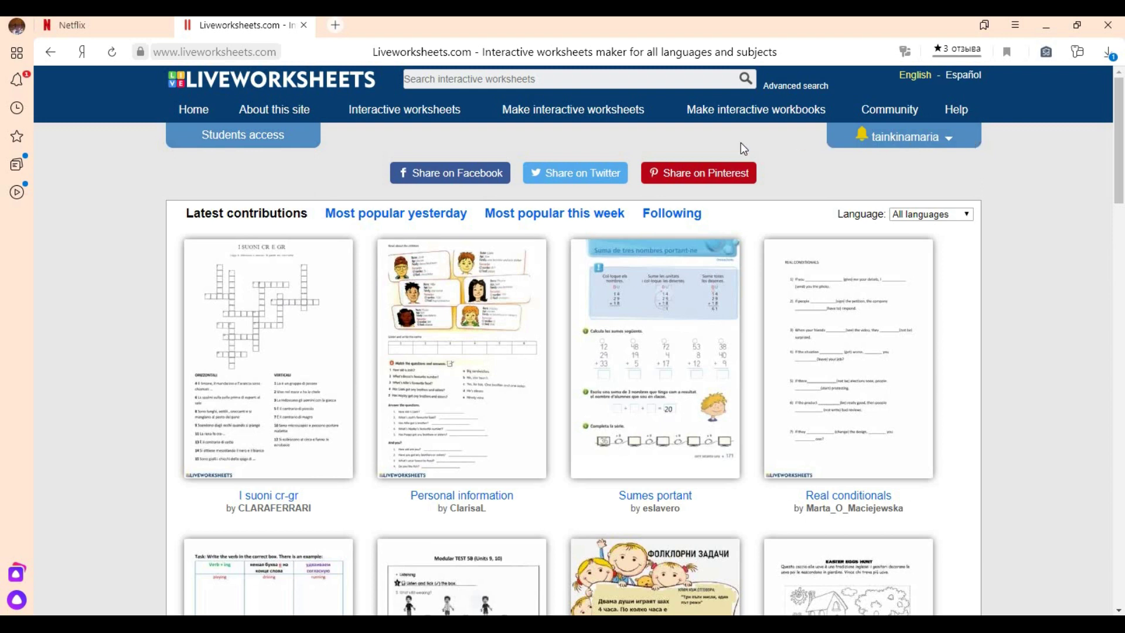
Step: Start making a new interactive worksheet and upload the PDF file "B1+ UNIT 5 Test standard" from the Desktop
left_click(619, 120)
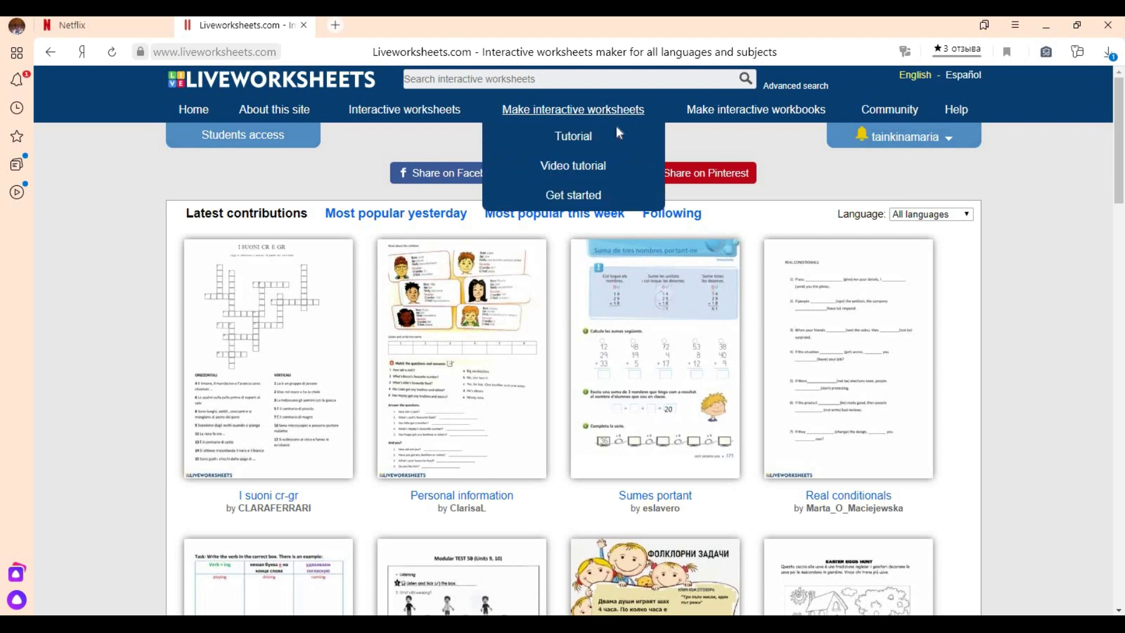
left_click(574, 196)
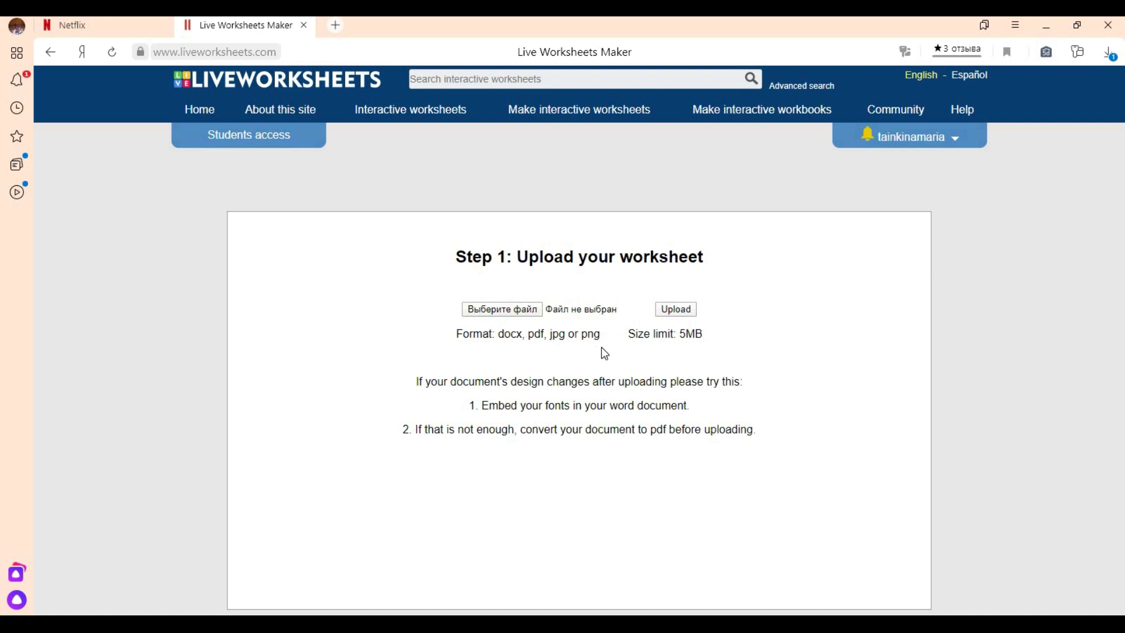
left_click(524, 314)
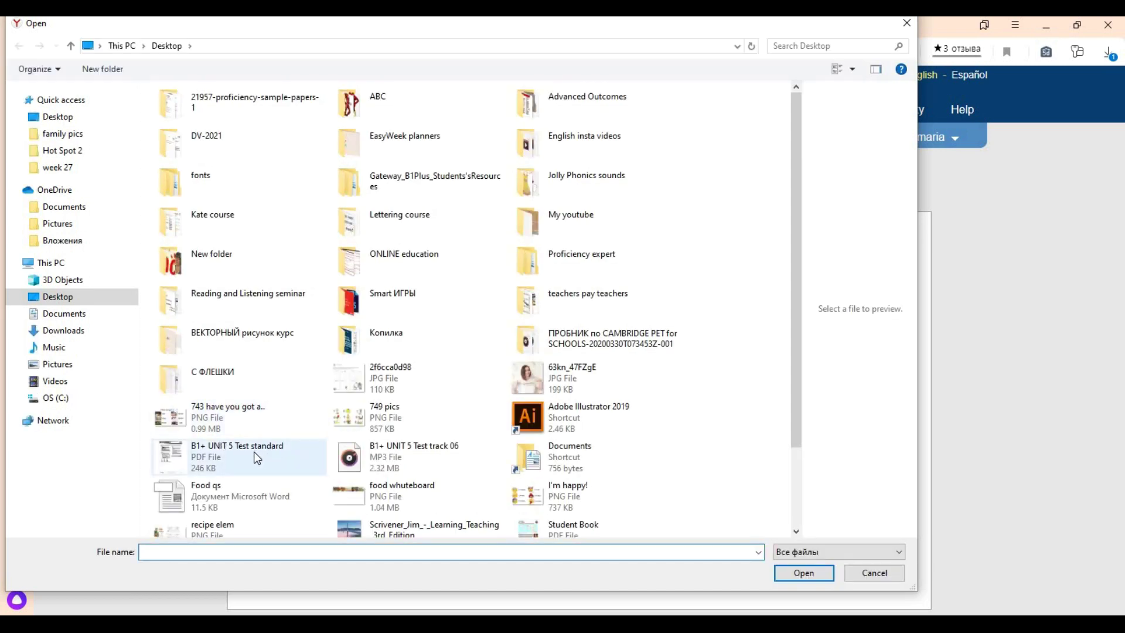
left_click(256, 458)
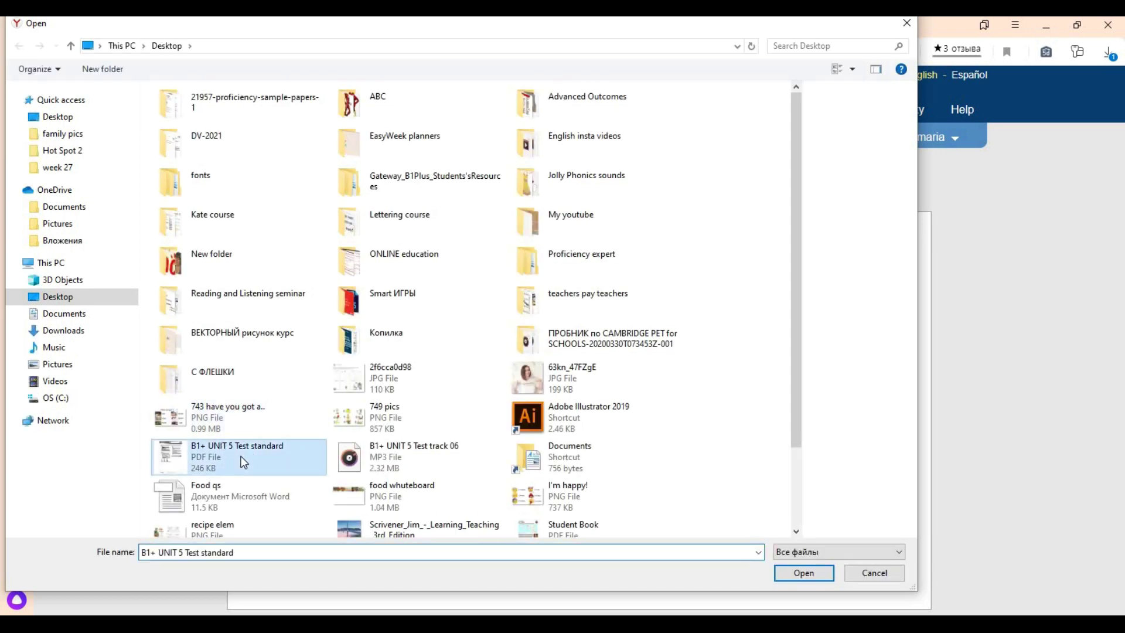
left_click(824, 578)
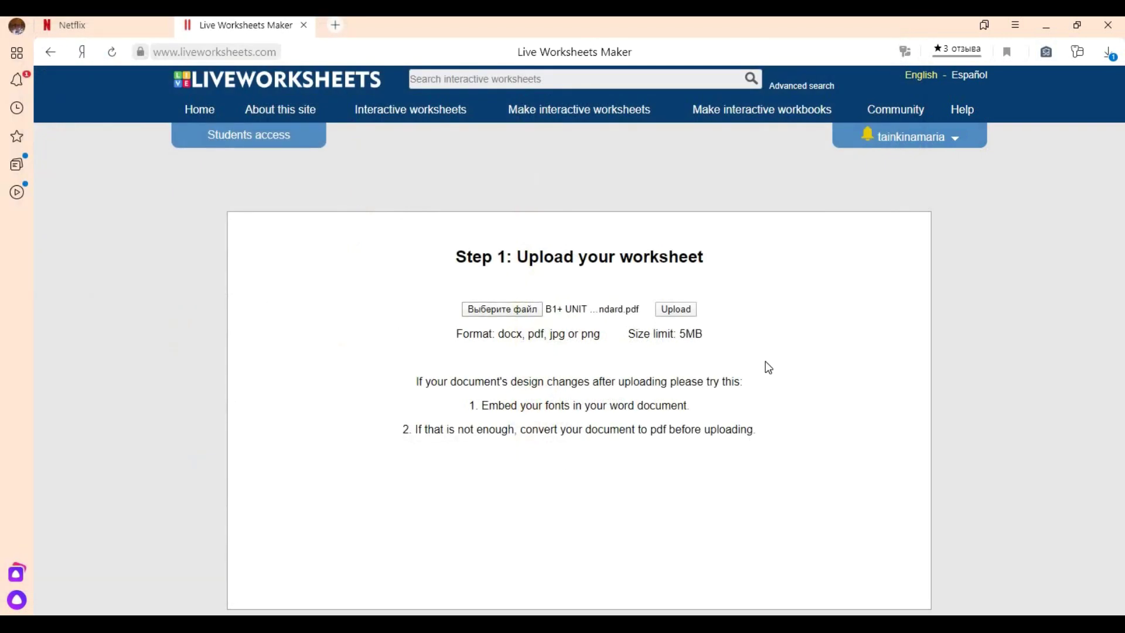
left_click(674, 311)
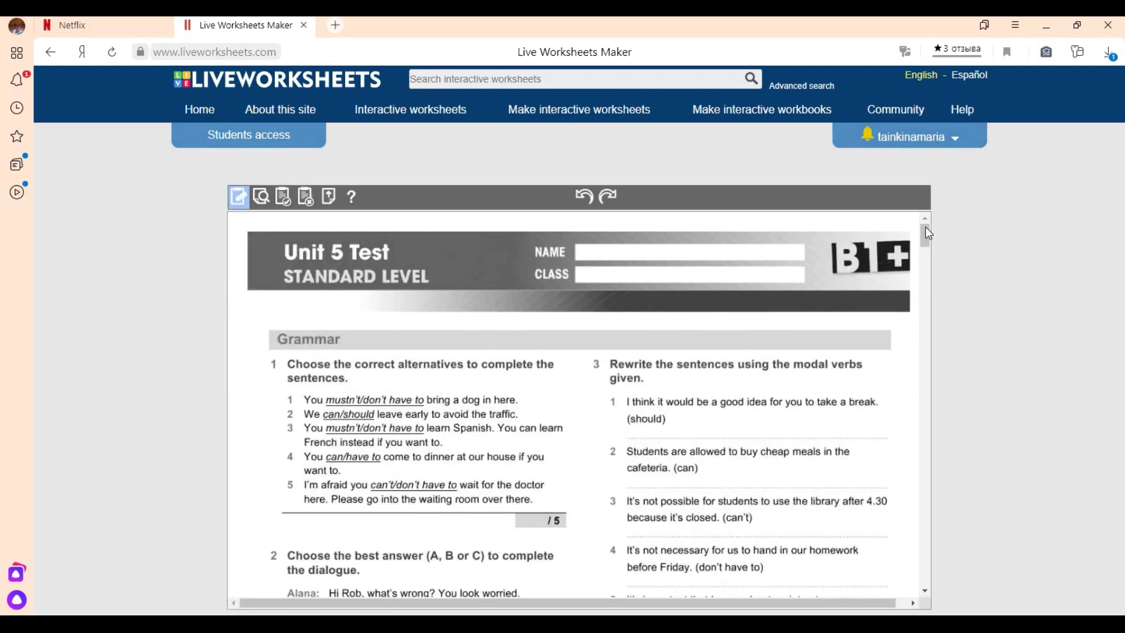
Step: Examine all pages of the uploaded Unit 5 Test, from the Grammar exercises through to the Writing and Speaking tasks
left_click_drag(926, 237, 923, 214)
scroll(606, 420, "down", 2)
scroll(605, 420, "down", 2)
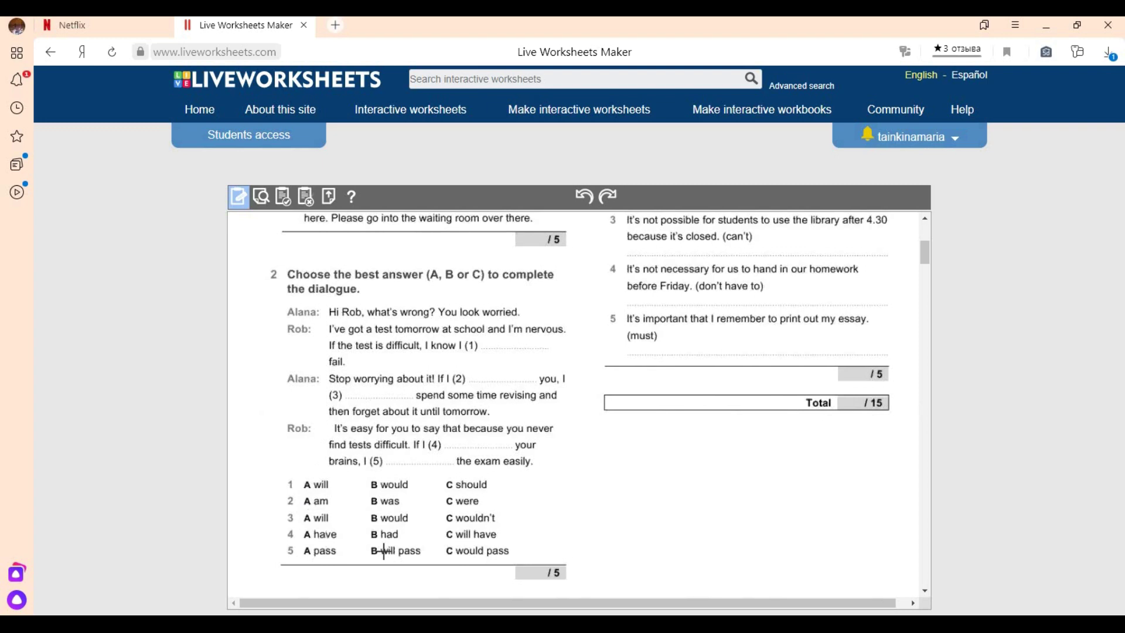
scroll(662, 455, "down", 8)
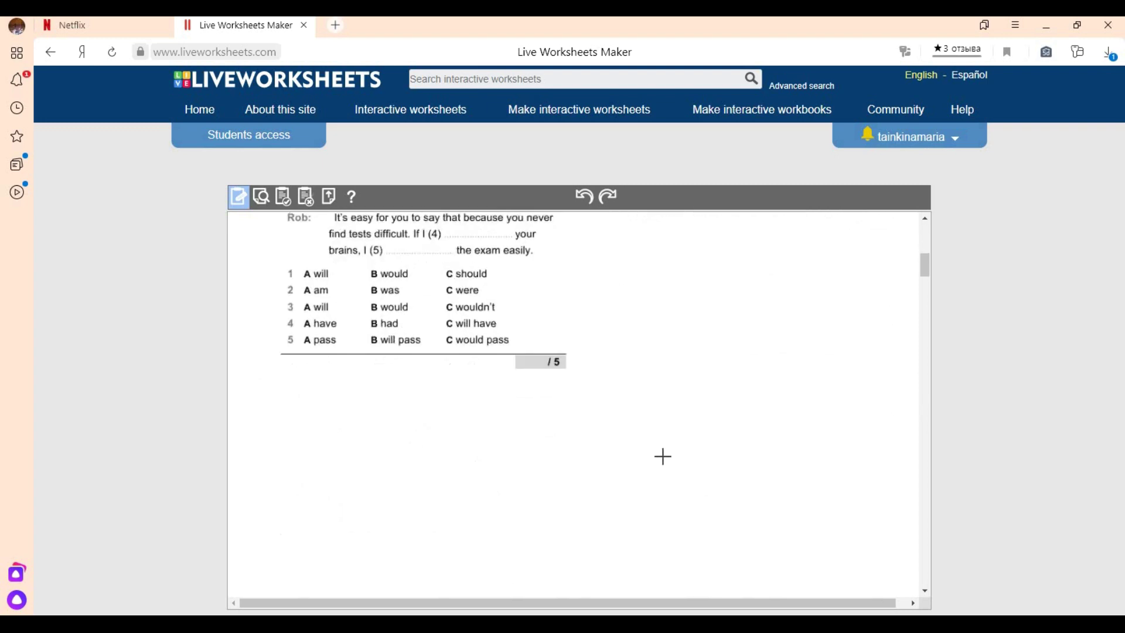
scroll(663, 456, "down", 7)
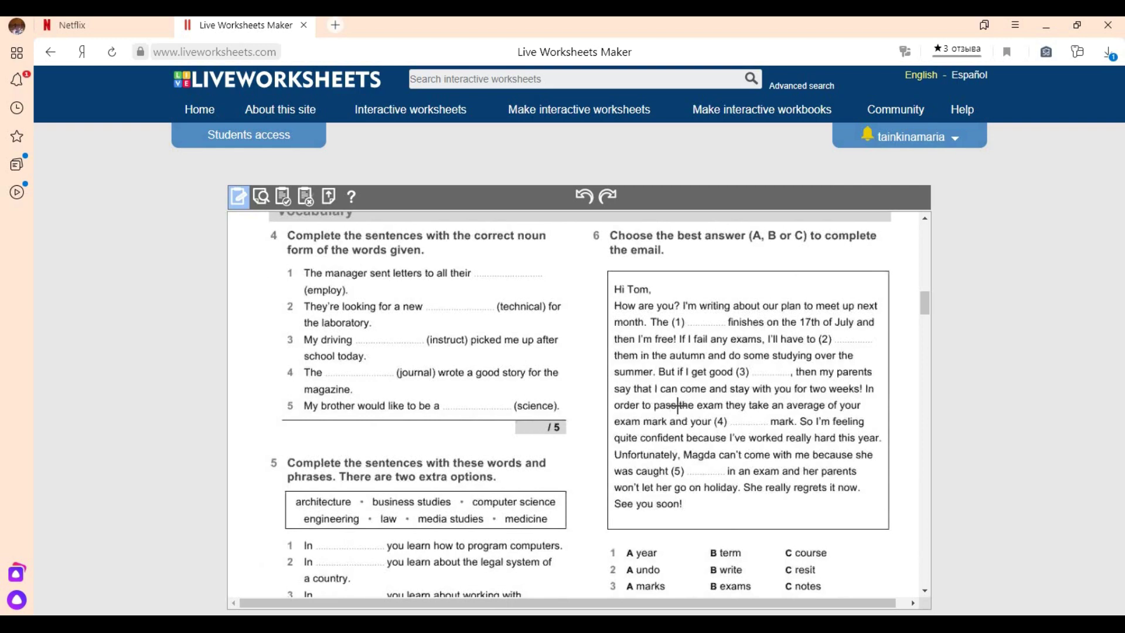
scroll(678, 404, "down", 1)
scroll(678, 405, "down", 1)
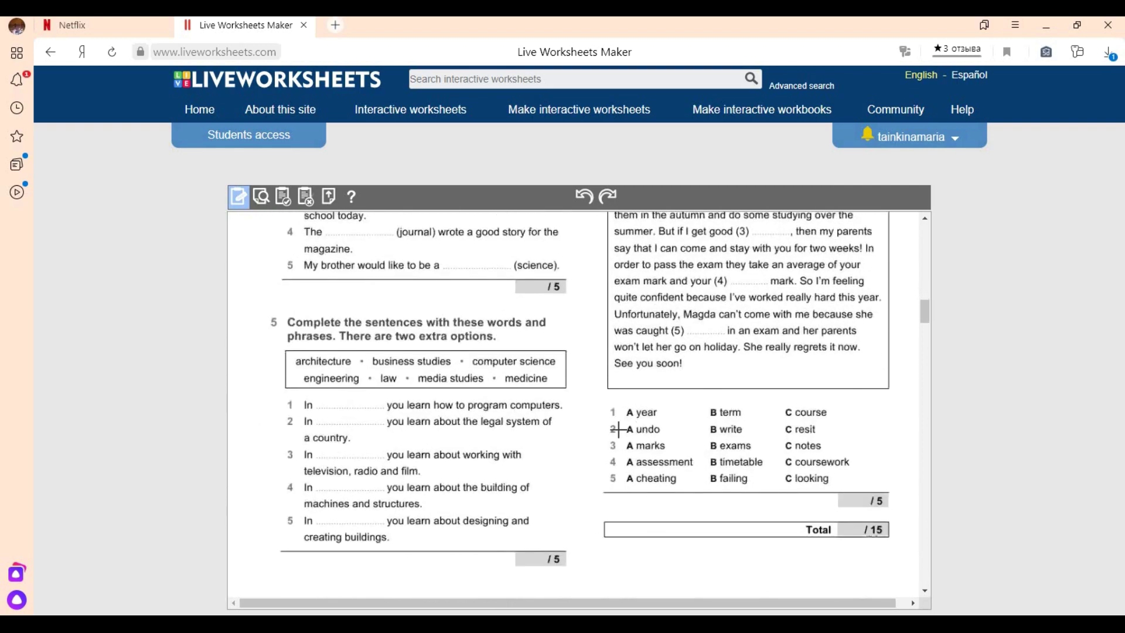
scroll(594, 432, "down", 8)
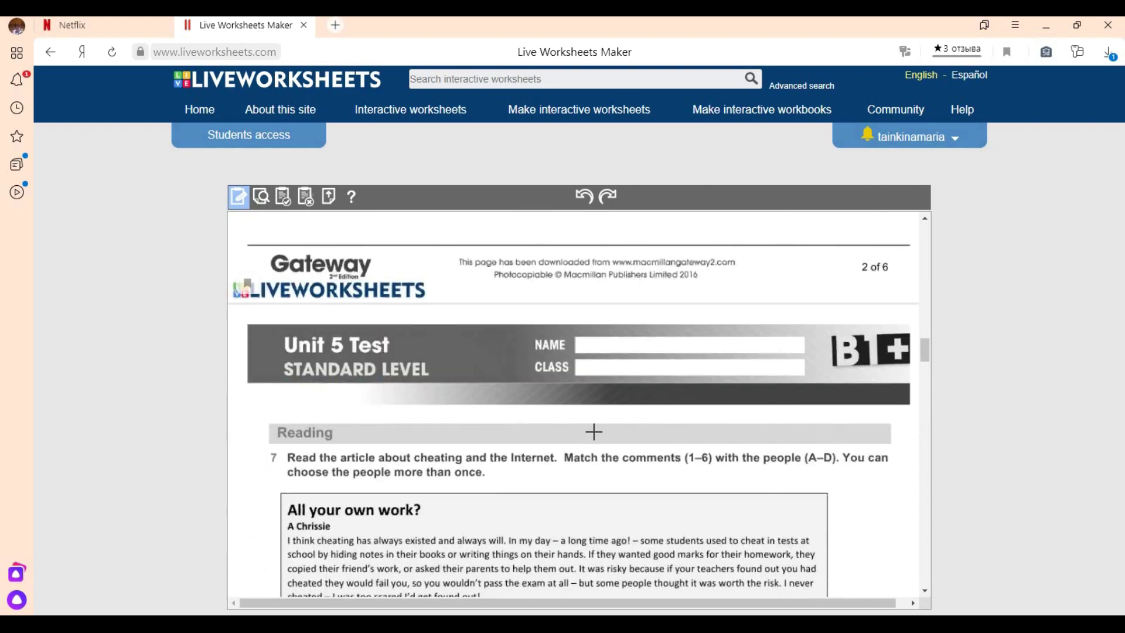
scroll(594, 432, "down", 8)
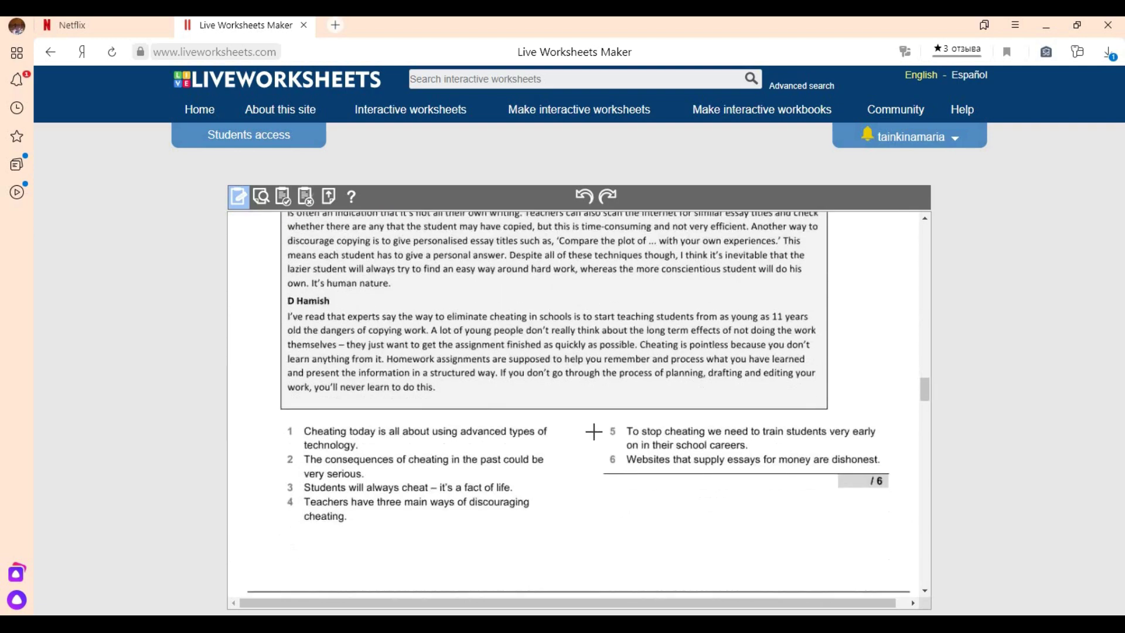
scroll(594, 432, "down", 8)
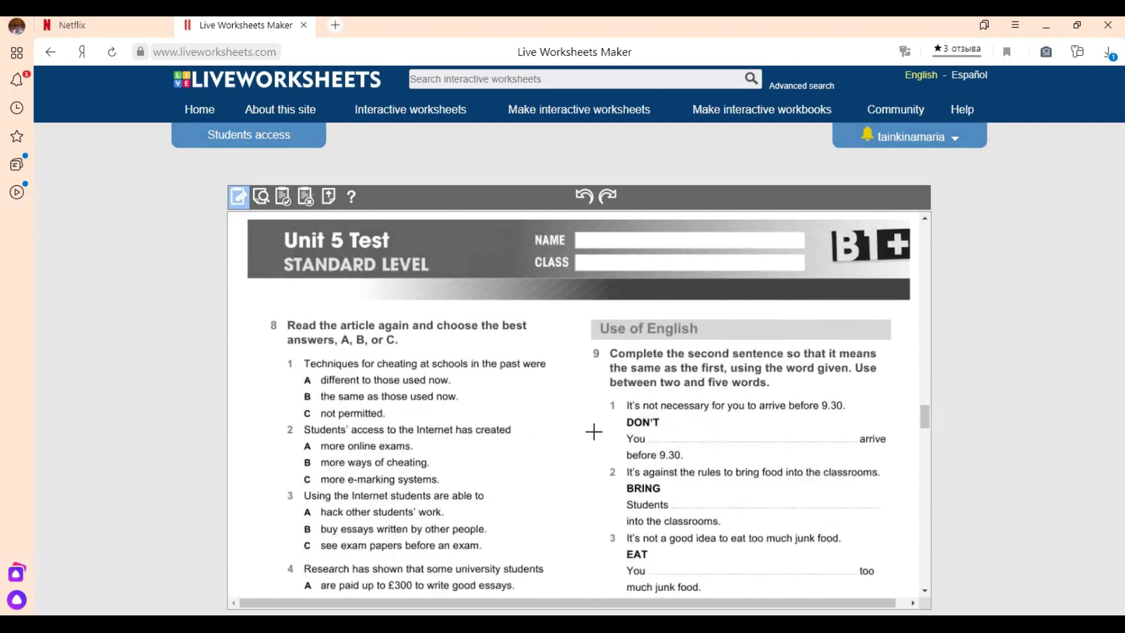
scroll(593, 431, "down", 1)
scroll(526, 388, "down", 4)
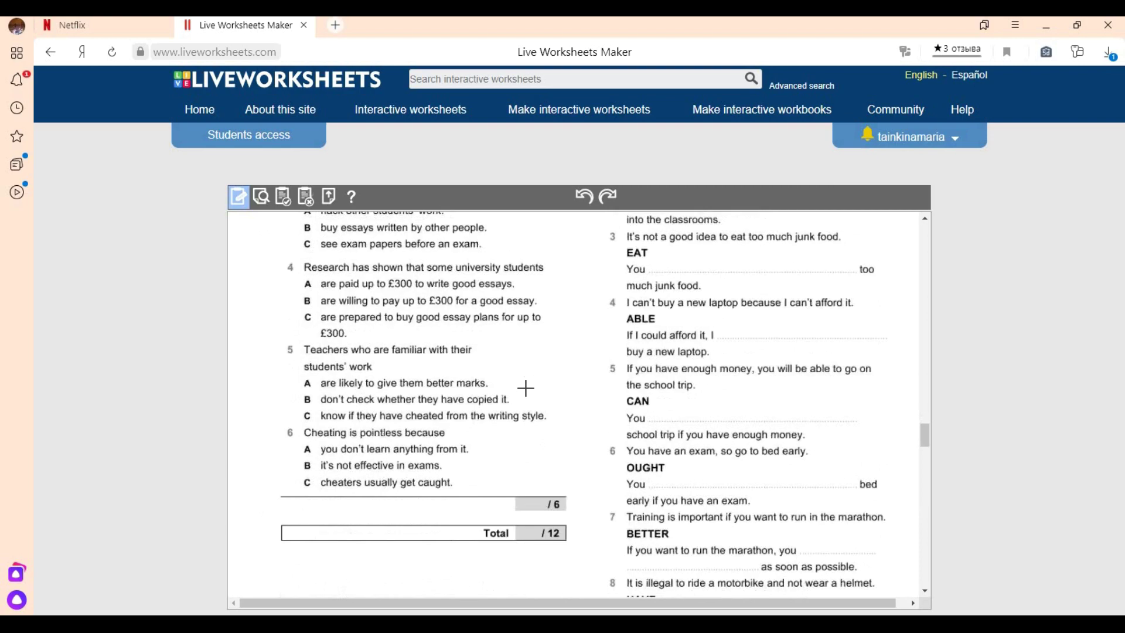
scroll(526, 389, "down", 8)
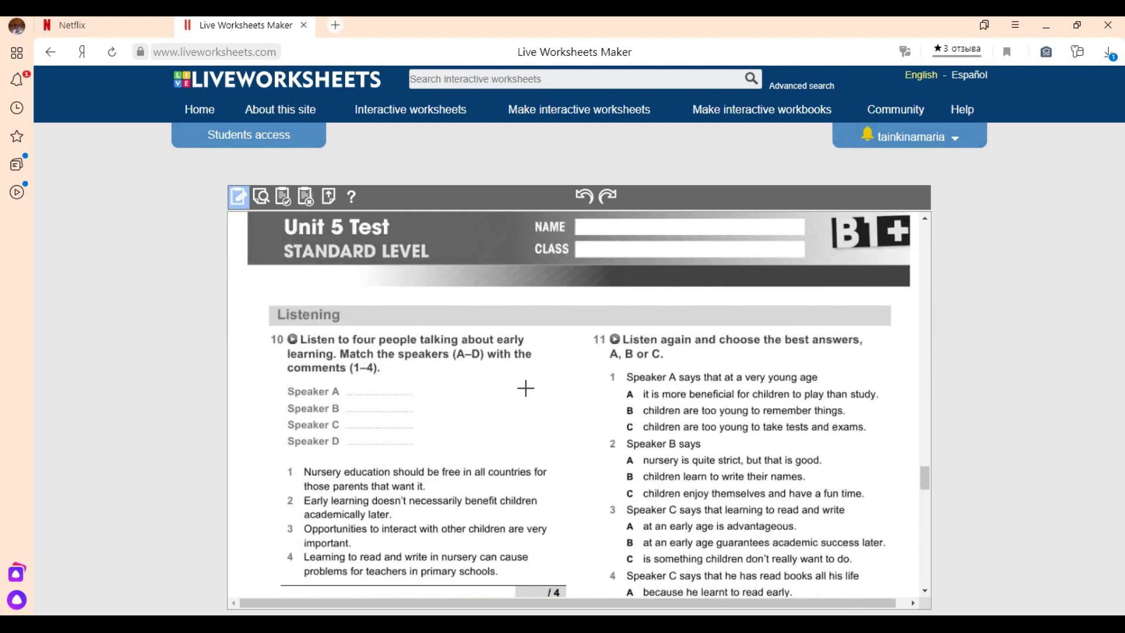
scroll(578, 399, "down", 8)
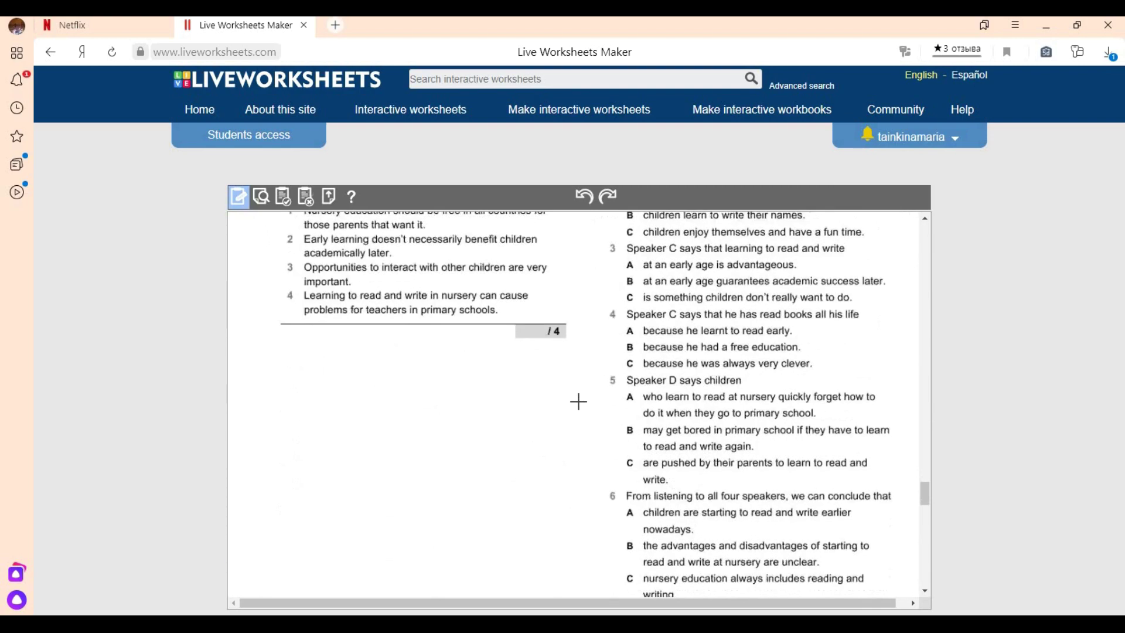
scroll(578, 401, "down", 5)
scroll(648, 432, "down", 8)
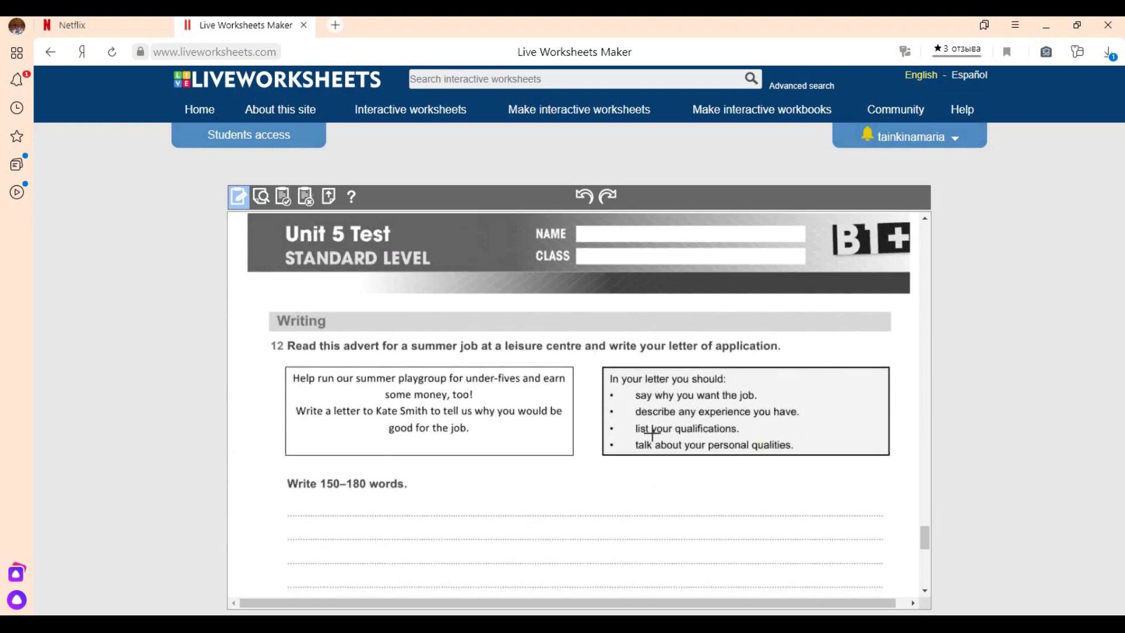
scroll(651, 433, "down", 5)
Step: Draw answer boxes over the blank NAME and CLASS fields in the first page's header
scroll(670, 440, "up", 10)
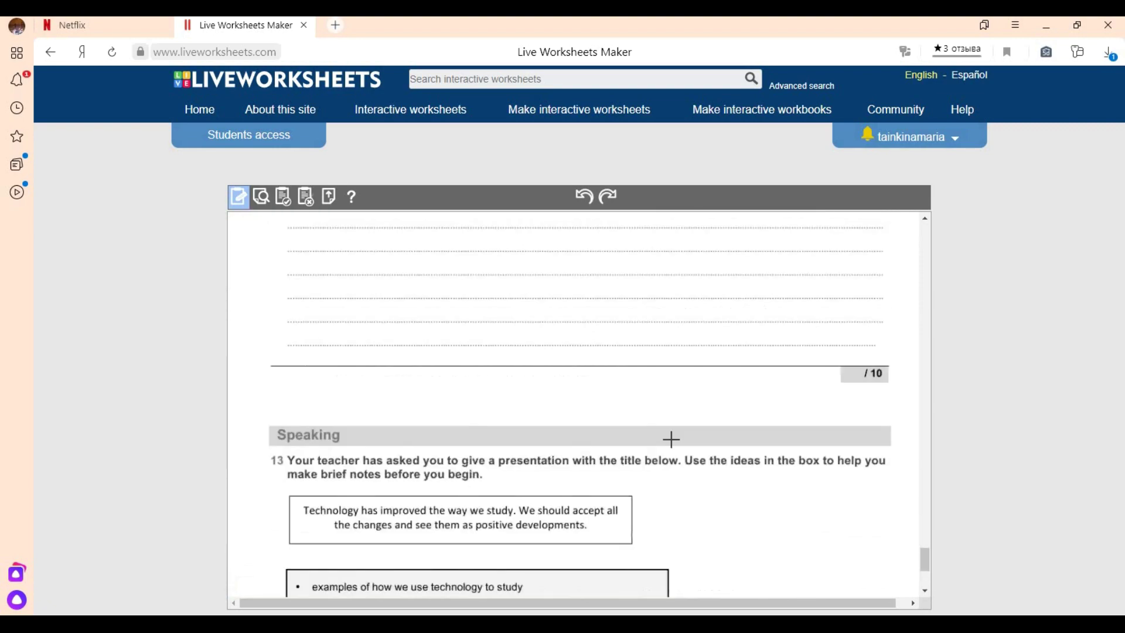
left_click_drag(926, 540, 913, 235)
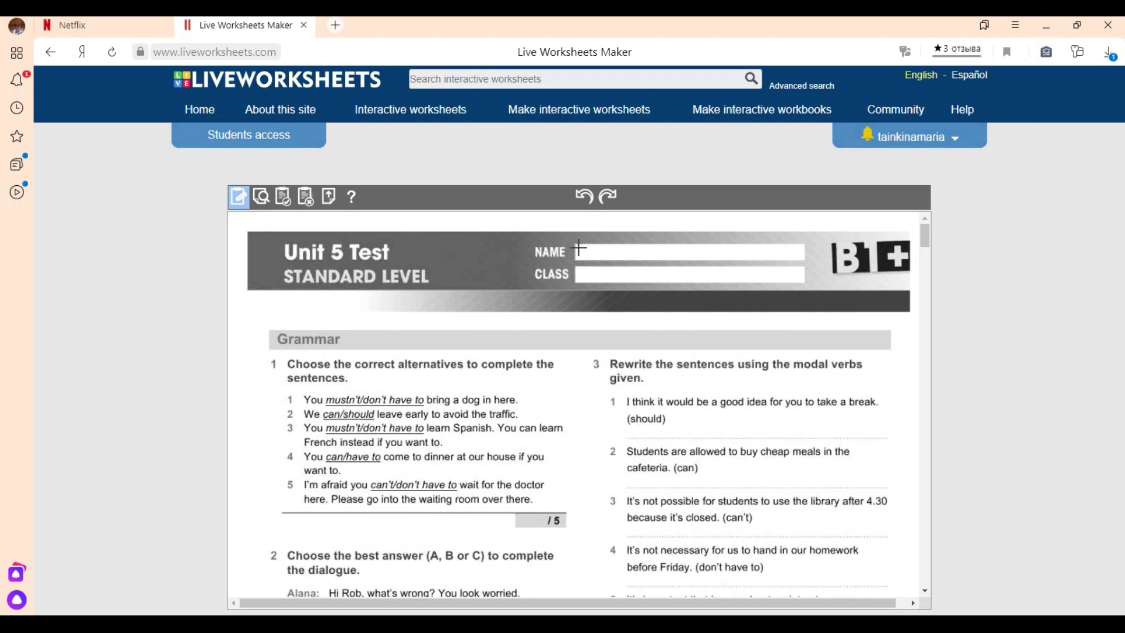
left_click_drag(575, 243, 805, 262)
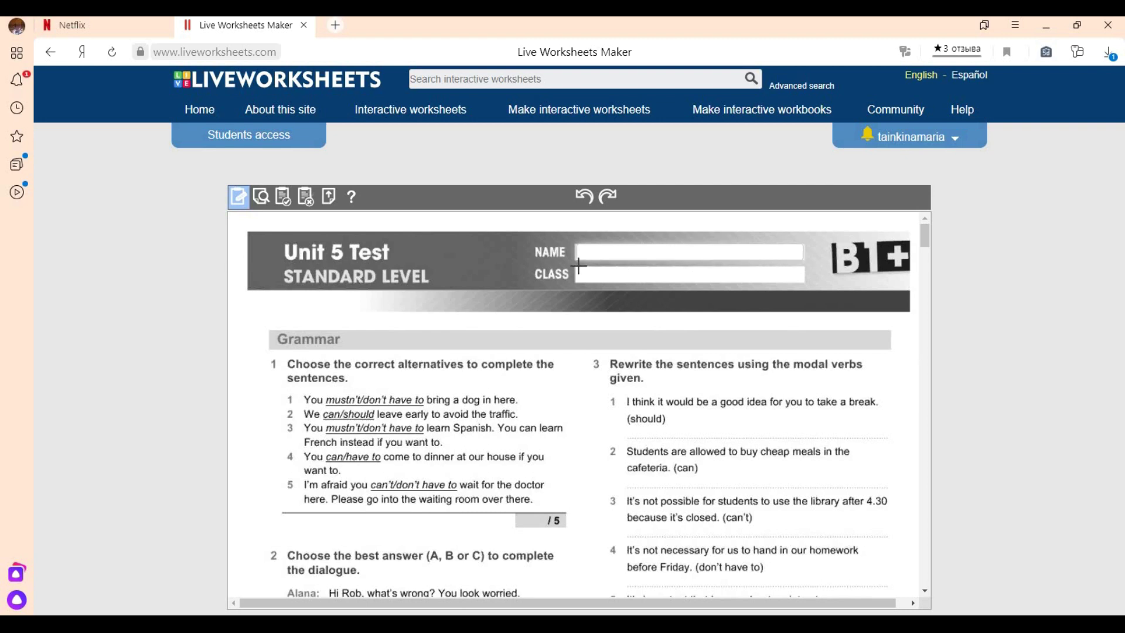
left_click_drag(578, 266, 807, 285)
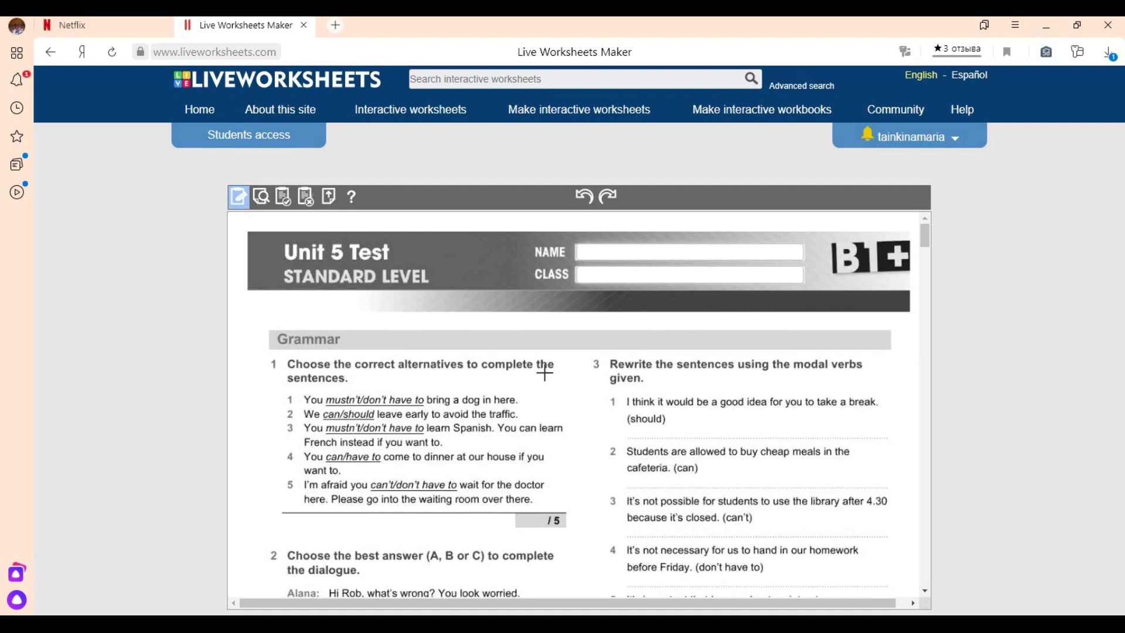
Step: Draw an answer box over the dotted line beneath each of the five sentences in Grammar exercise 3
scroll(639, 399, "down", 1)
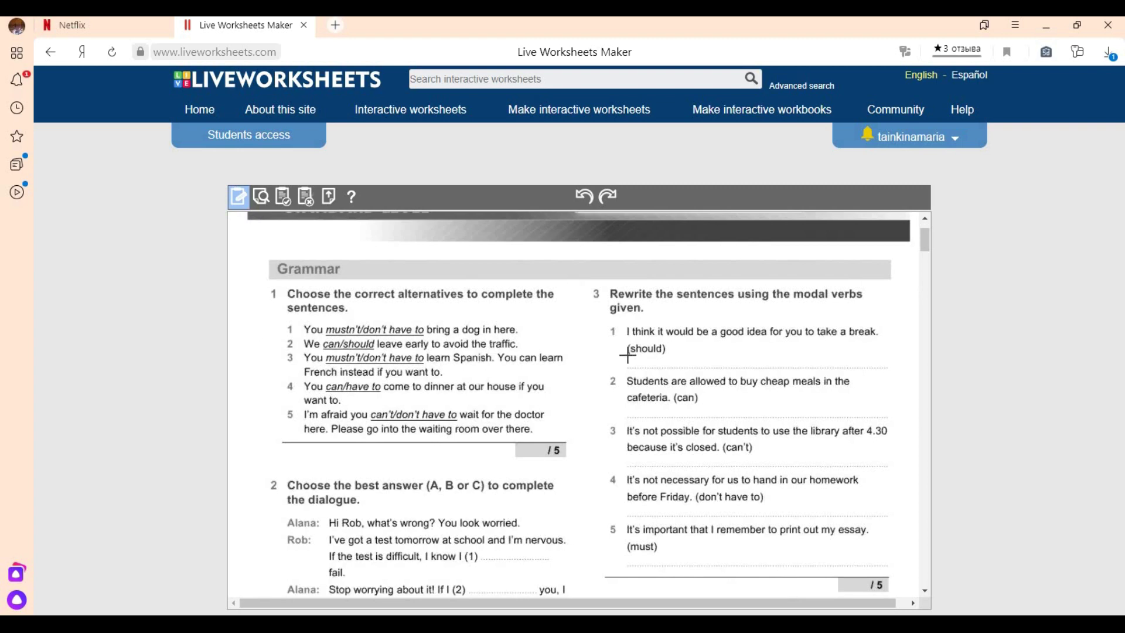
mouse_move(629, 354)
left_mouse_down()
mouse_move(713, 376)
mouse_move(892, 372)
left_mouse_up()
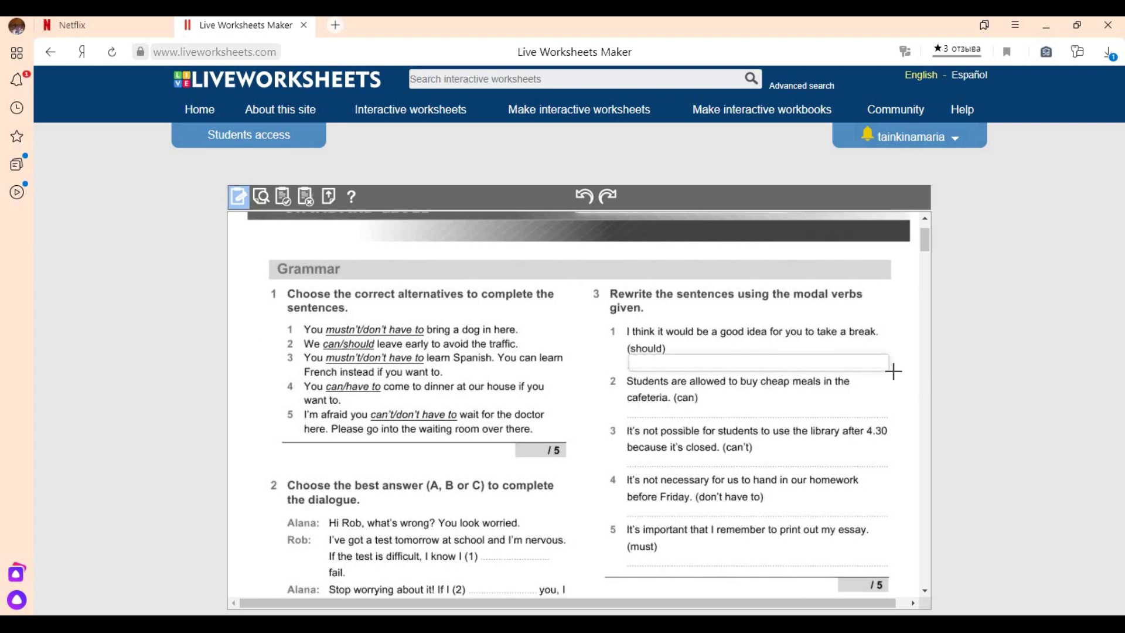
mouse_move(627, 402)
left_mouse_down()
mouse_move(712, 427)
mouse_move(898, 420)
left_mouse_up()
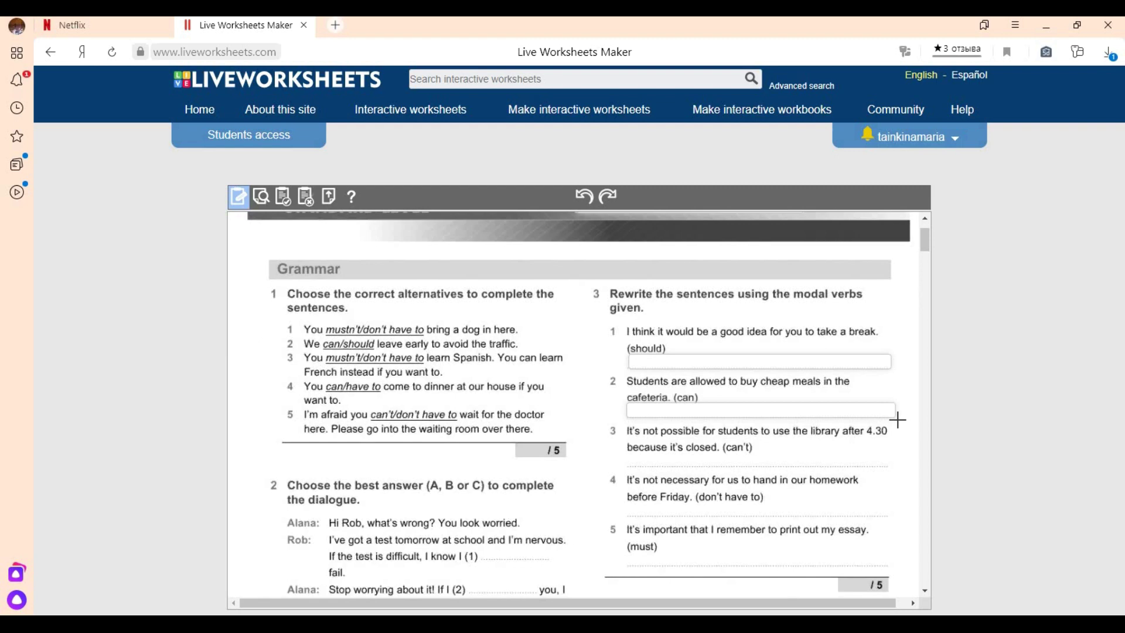
mouse_move(626, 450)
left_mouse_down()
mouse_move(719, 472)
mouse_move(891, 470)
left_mouse_up()
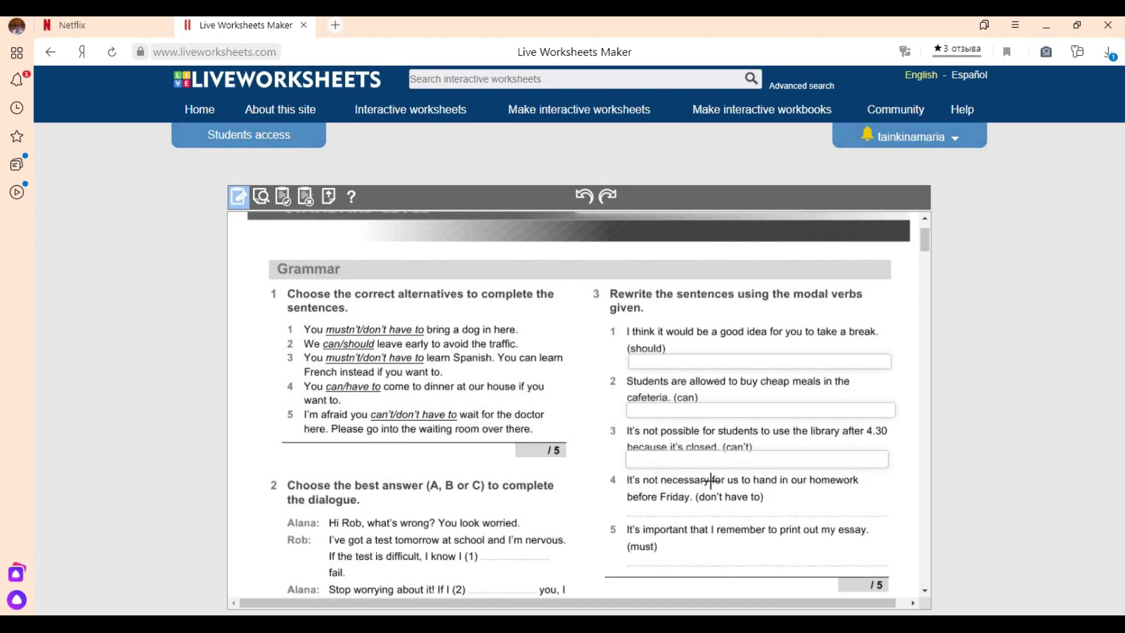
mouse_move(626, 499)
left_mouse_down()
mouse_move(781, 520)
mouse_move(888, 516)
left_mouse_up()
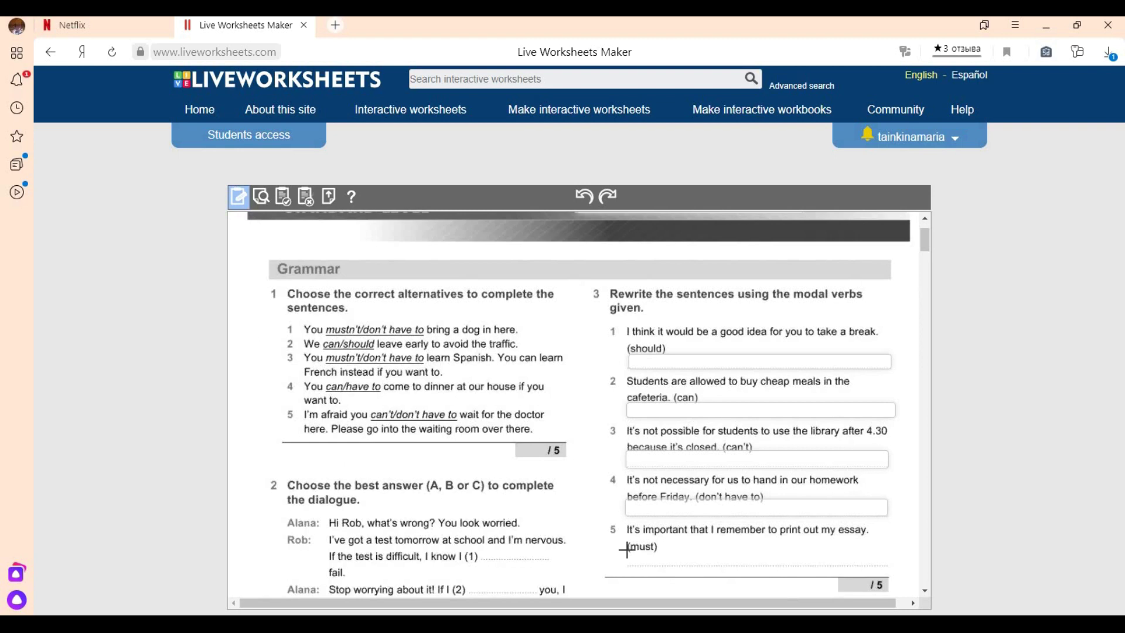
mouse_move(628, 550)
left_mouse_down()
mouse_move(658, 565)
mouse_move(894, 568)
left_mouse_up()
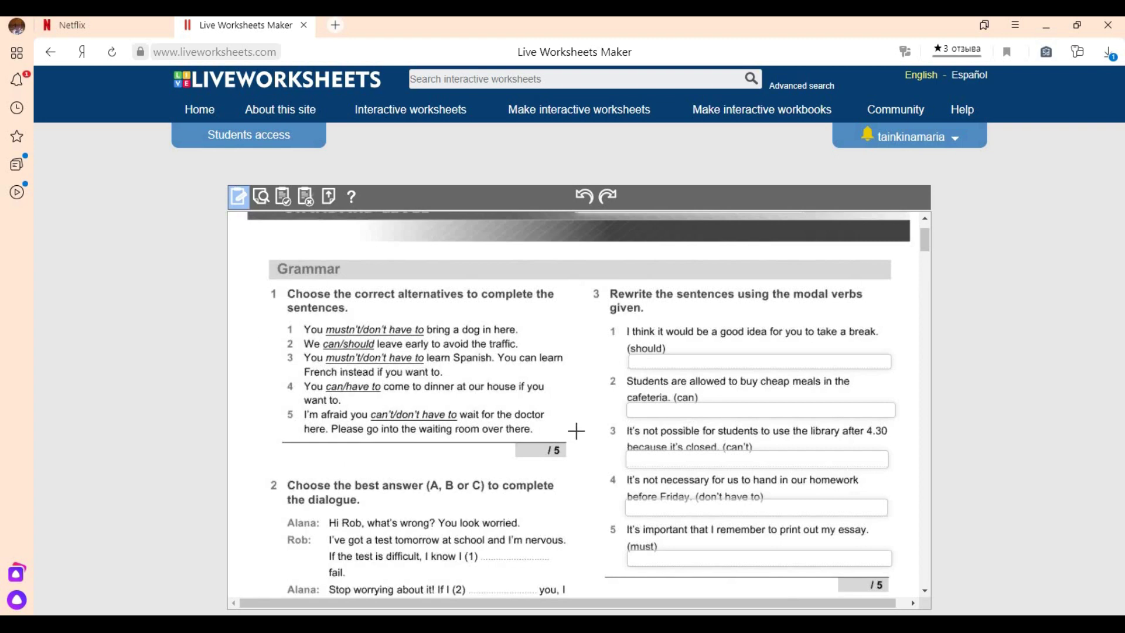
Step: Enter "I think you should take a break." as the correct answer for sentence 1 of Grammar exercise 3
left_click(671, 362)
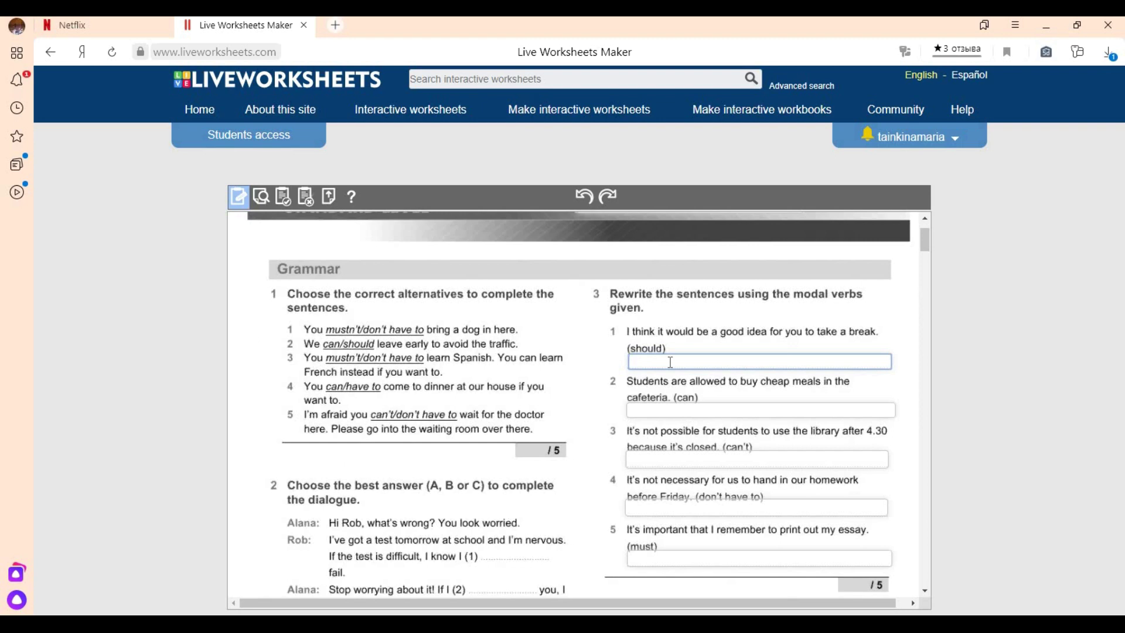
type("I think you should take a break")
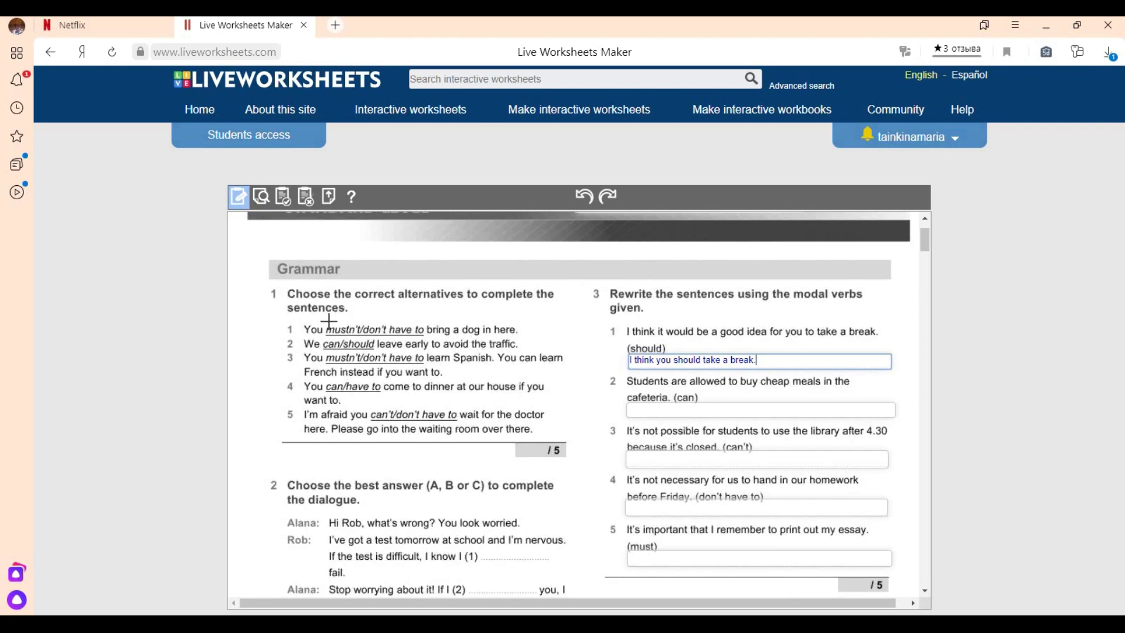
Step: In Grammar exercise 1, sentence 1, add answer boxes containing "select:yes" over "mustn't" and "select:no" over "don't have to"
left_click_drag(326, 320, 361, 336)
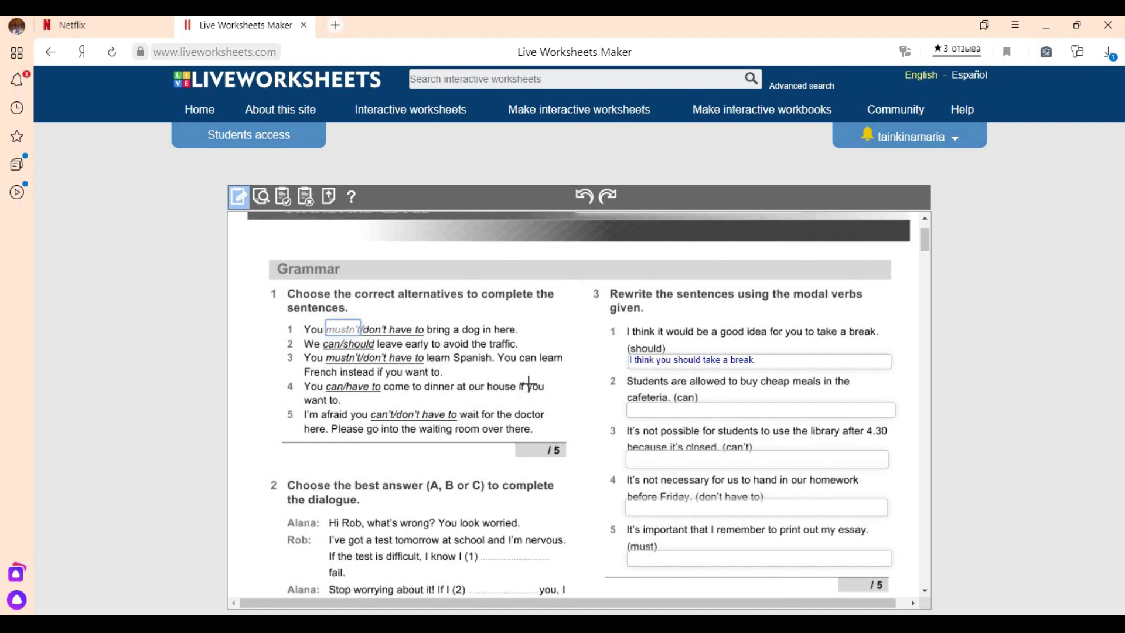
type("Select:yes")
mouse_move(365, 318)
left_mouse_down()
mouse_move(397, 345)
mouse_move(414, 336)
left_mouse_up()
left_click(403, 330)
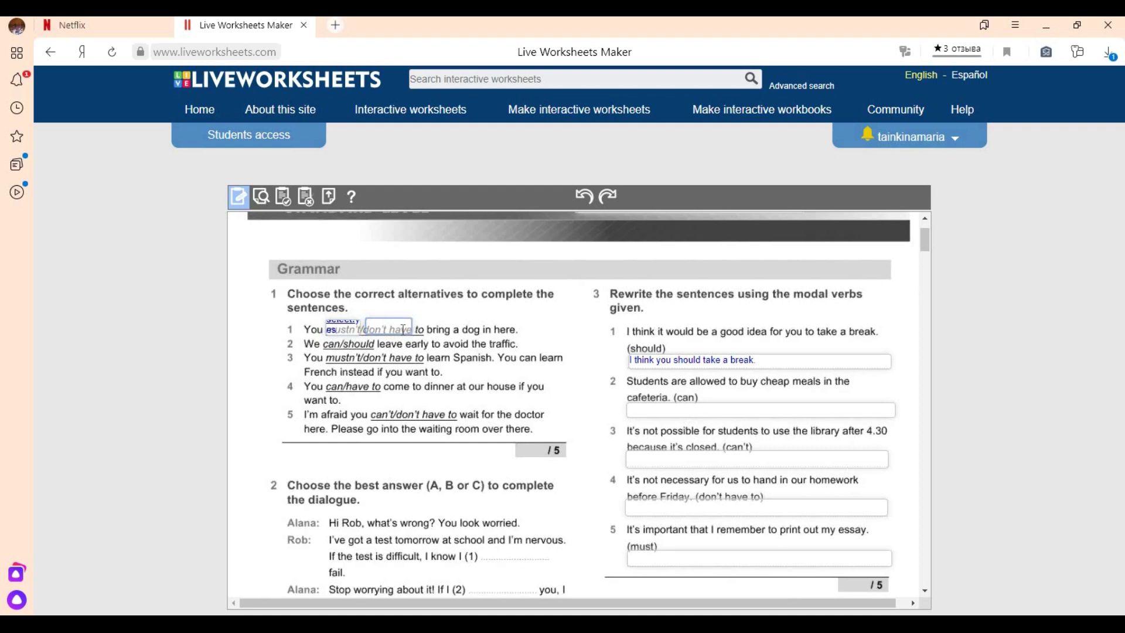
type("Select ne")
key("BackSpace")
type("o")
Step: In Grammar exercise 1, sentence 2, add answer boxes containing "select:no" over "can" and "select:yes" over "should"
left_click_drag(344, 339, 378, 349)
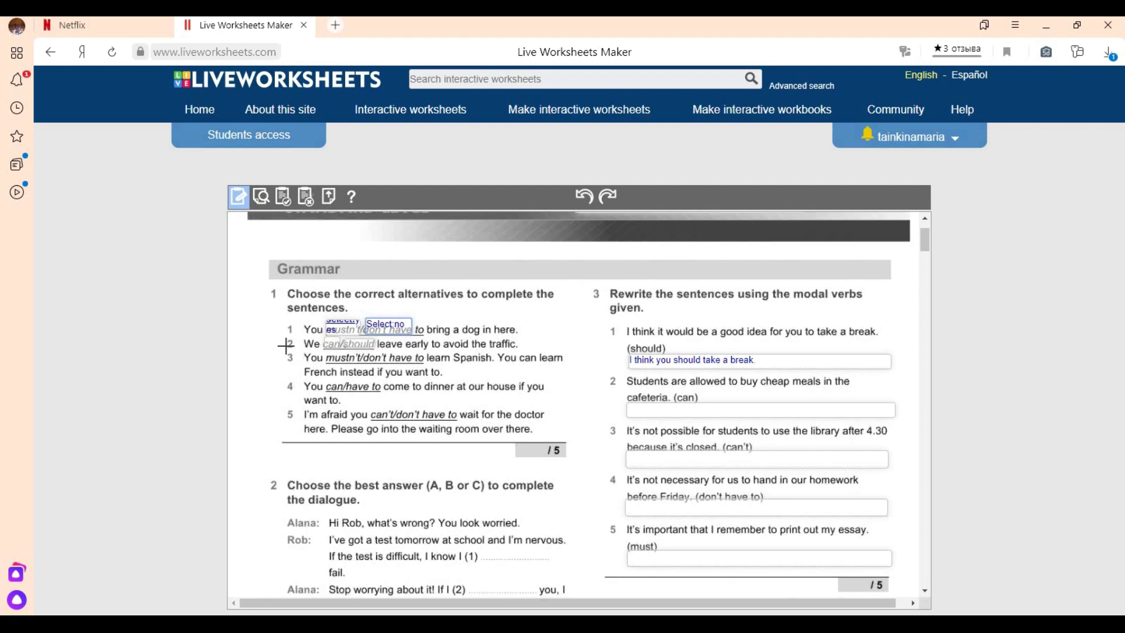
left_click(337, 343)
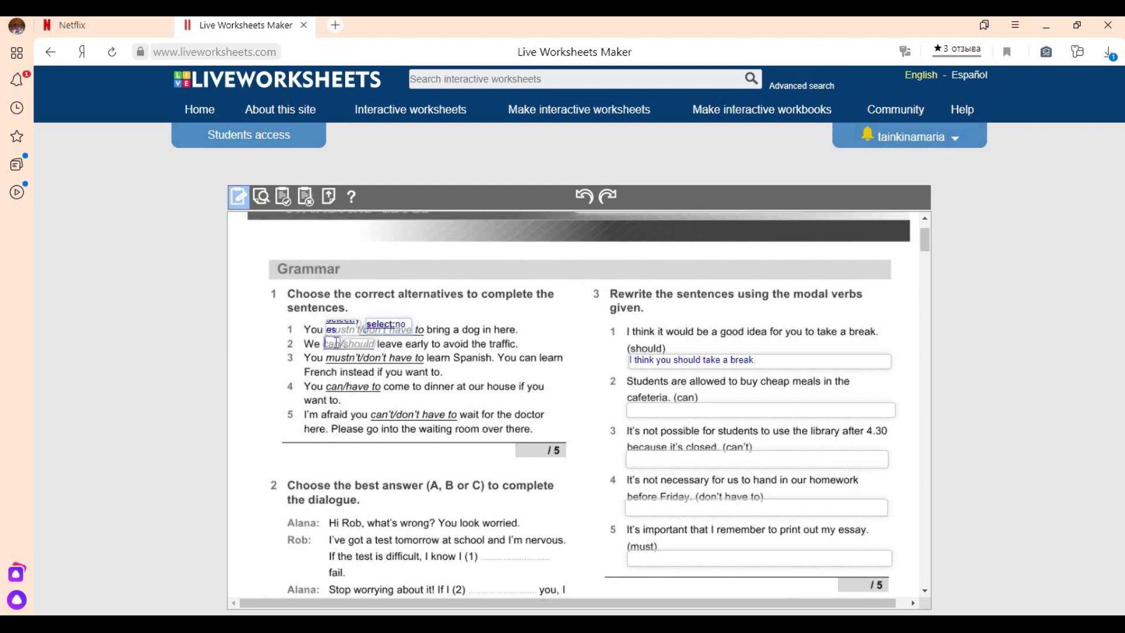
type("Select:no")
left_click(355, 347)
type("Select")
type(":yes")
Step: Draw answer boxes over gaps 1, 2 and 3 of the dialogue in Grammar exercise 2
scroll(589, 442, "down", 2)
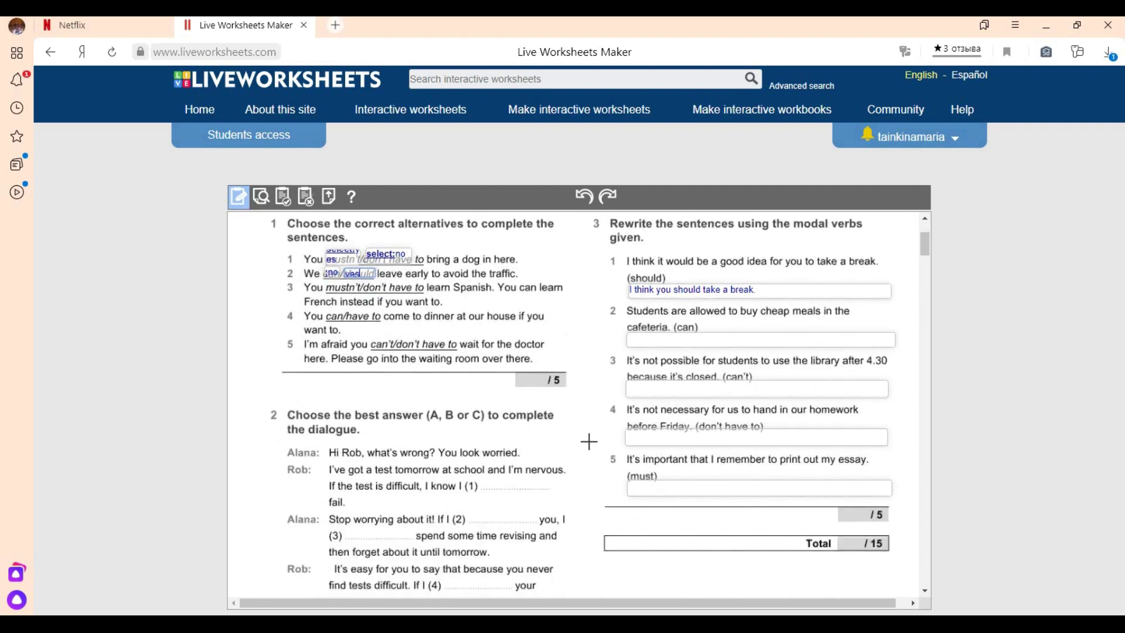
scroll(589, 441, "down", 1)
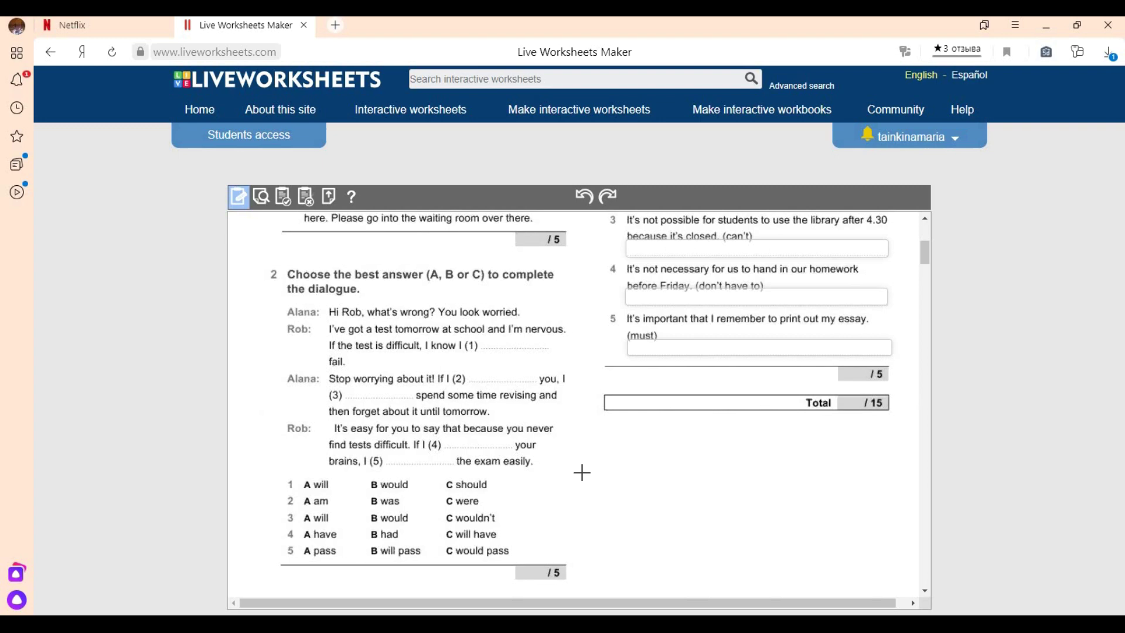
left_click_drag(482, 335, 550, 354)
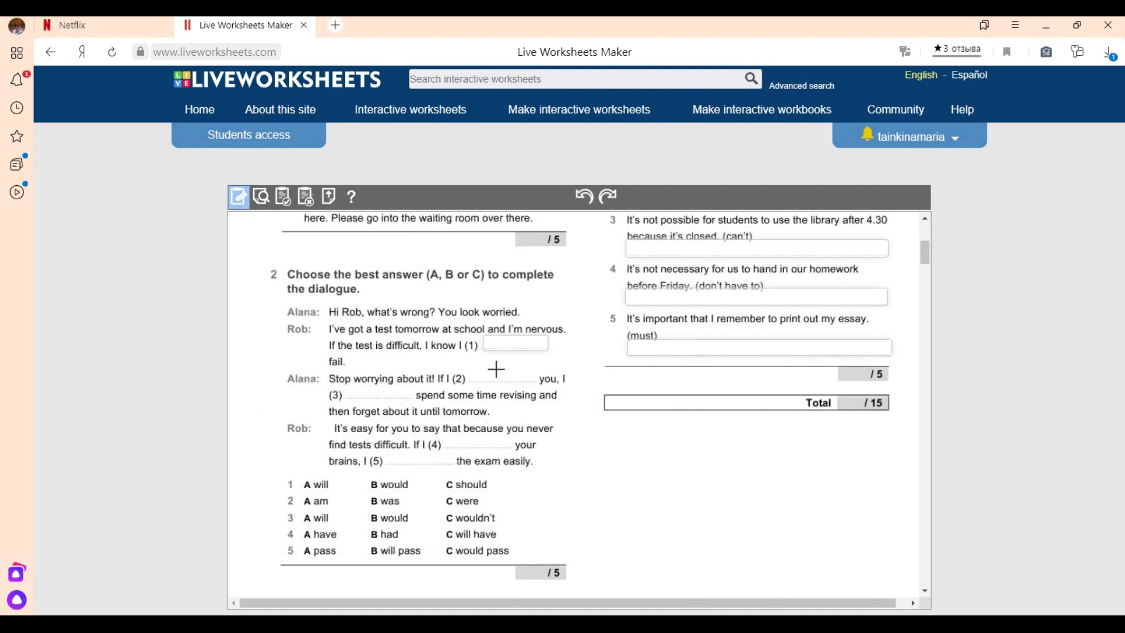
left_click_drag(470, 365, 536, 385)
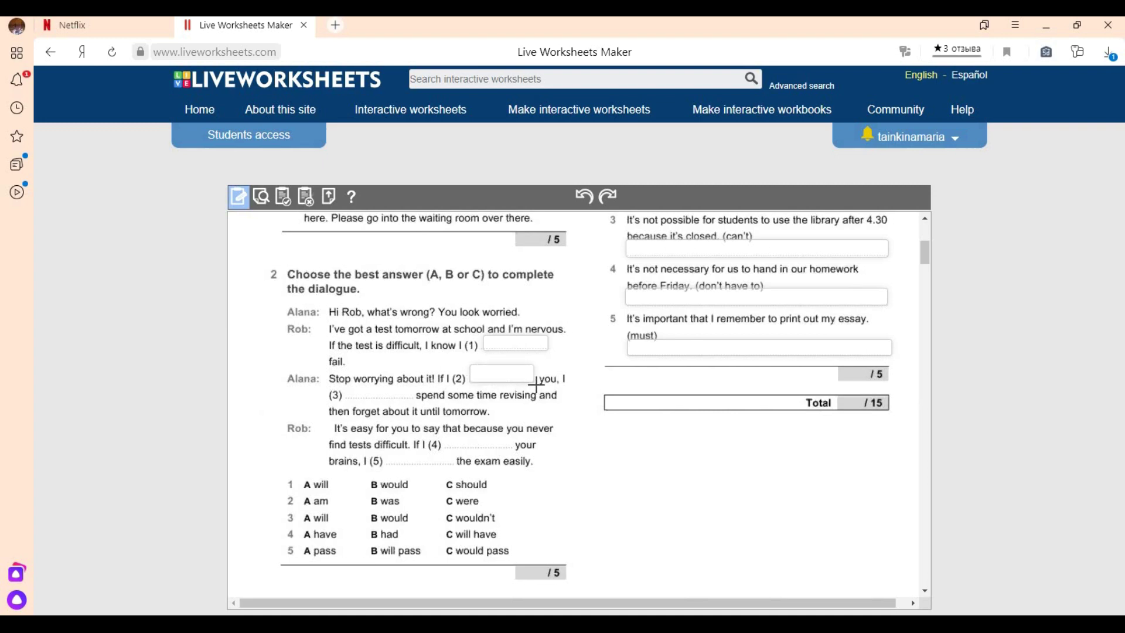
left_click_drag(347, 385, 413, 402)
Step: Enter the correct answers A, C and B for dialogue gaps 1, 2 and 3 in Grammar exercise 2
left_click(532, 345)
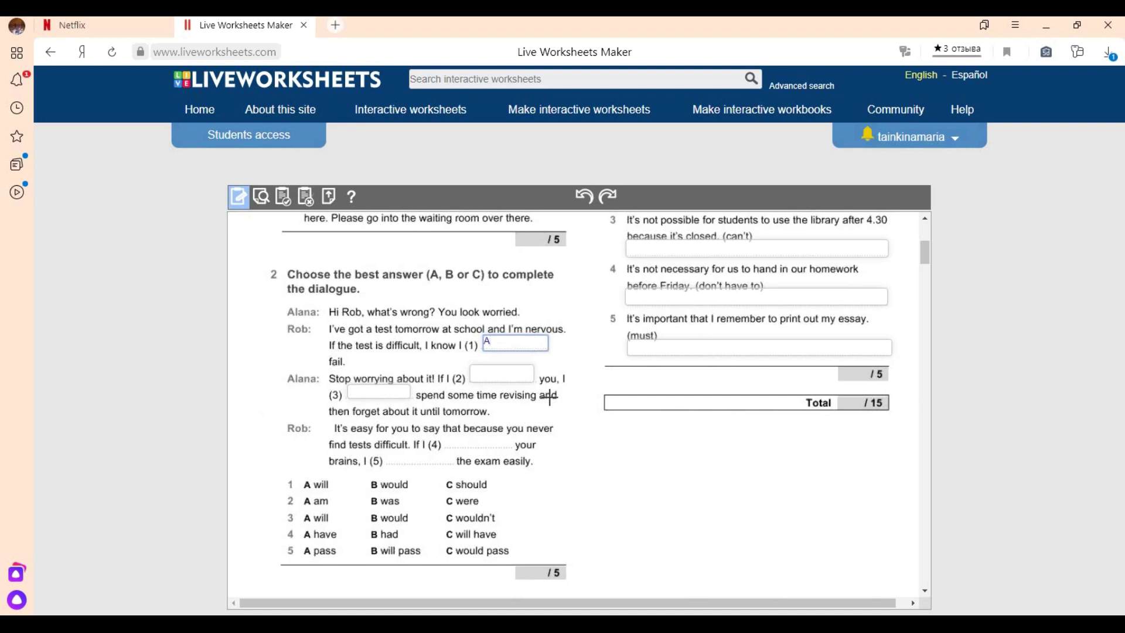
left_click(507, 375)
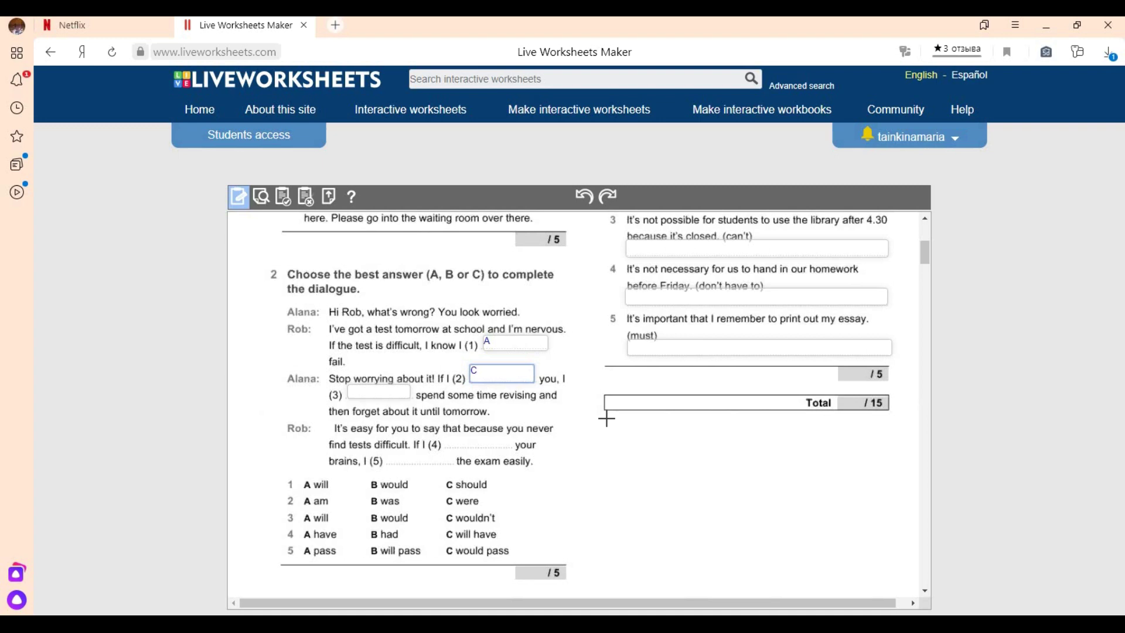
left_click(406, 392)
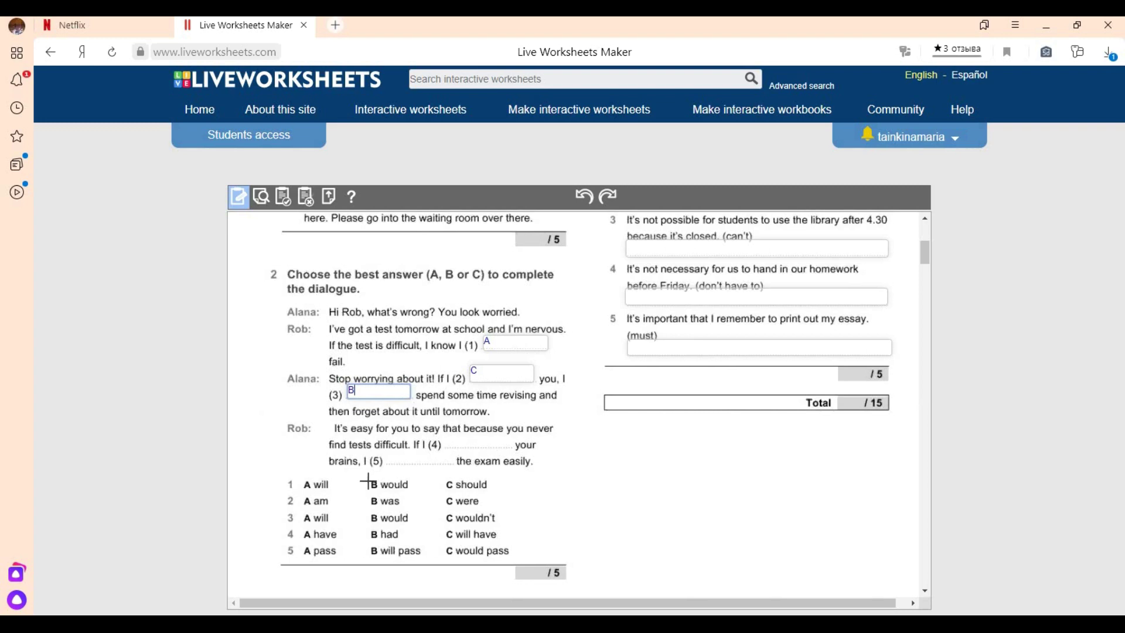
Step: Draw an answer box over the gap in each of the five sentences of Vocabulary exercise 4
scroll(350, 454, "up", 5)
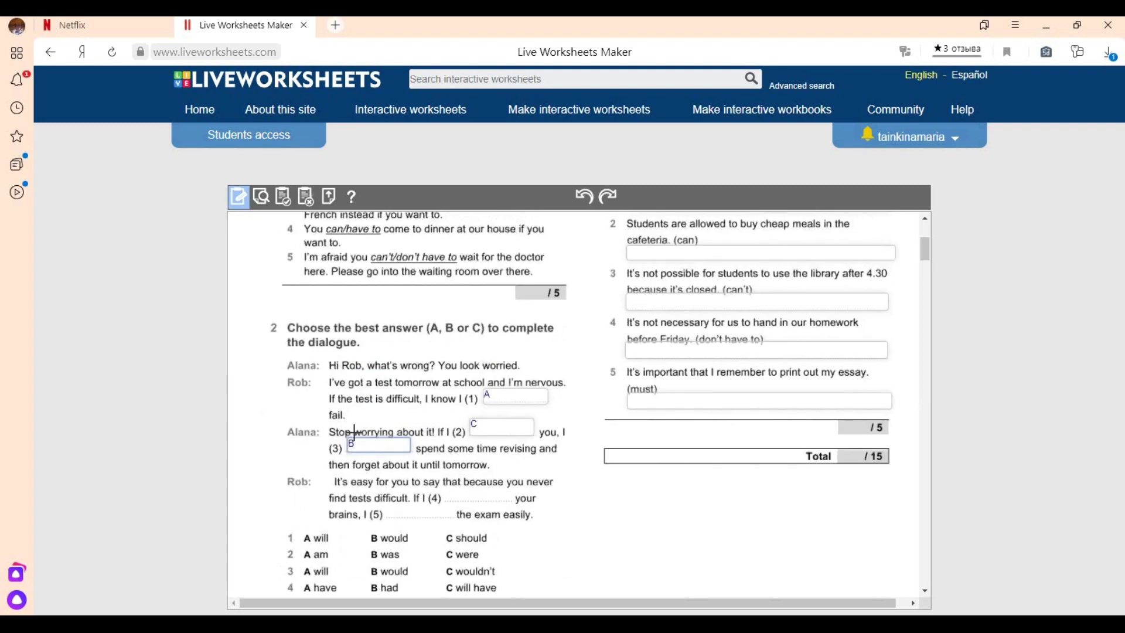
scroll(359, 451, "down", 5)
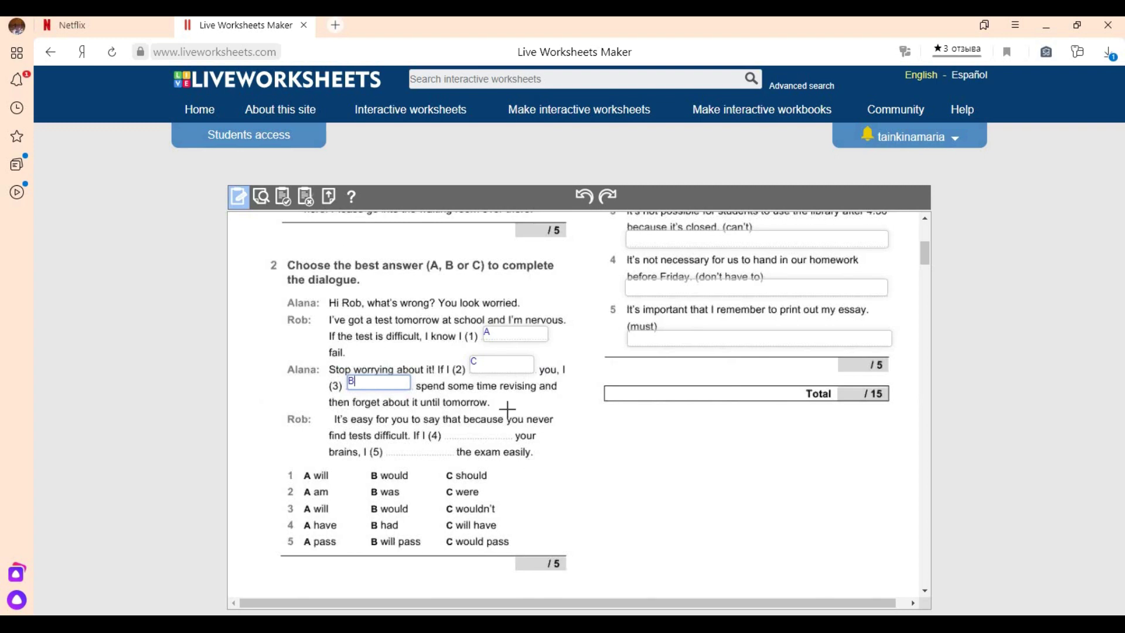
scroll(660, 447, "down", 10)
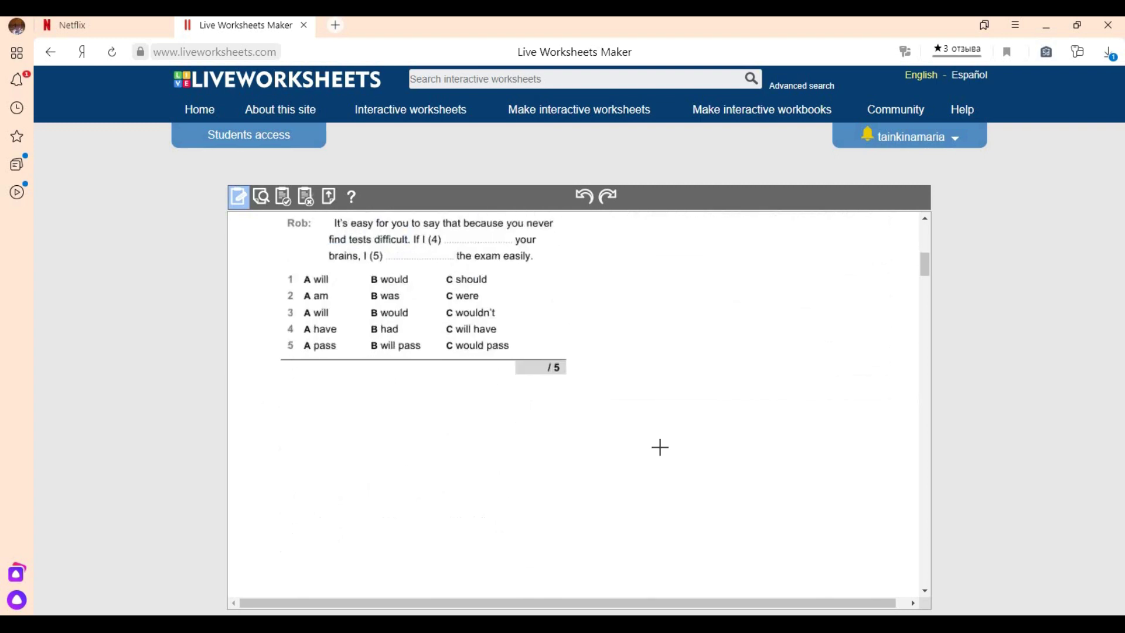
scroll(660, 448, "down", 5)
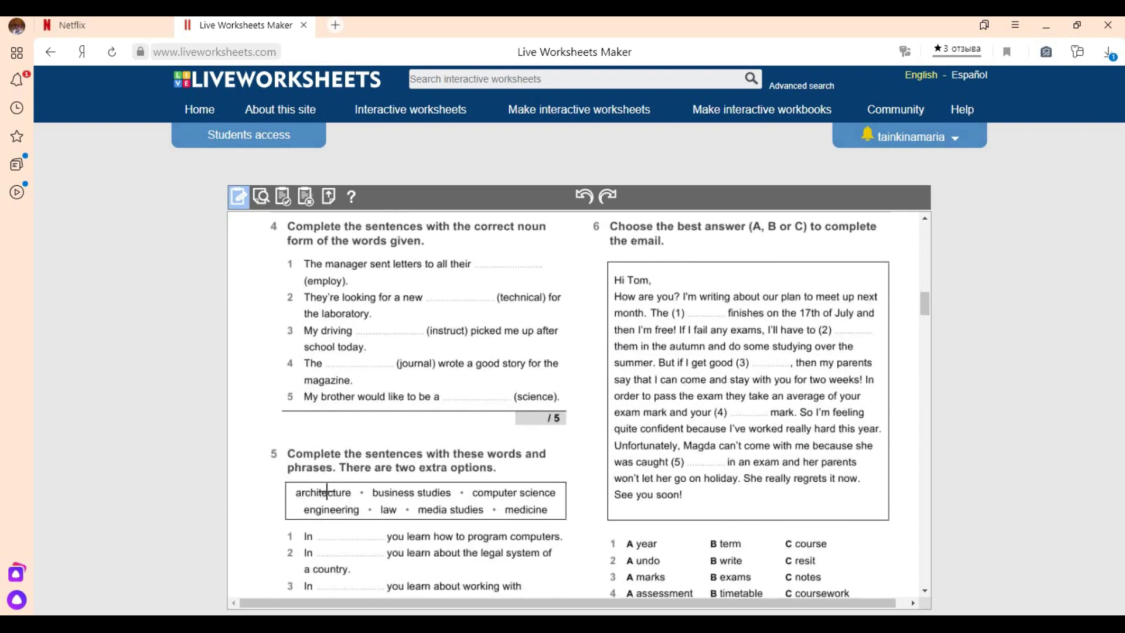
left_click_drag(477, 251, 547, 272)
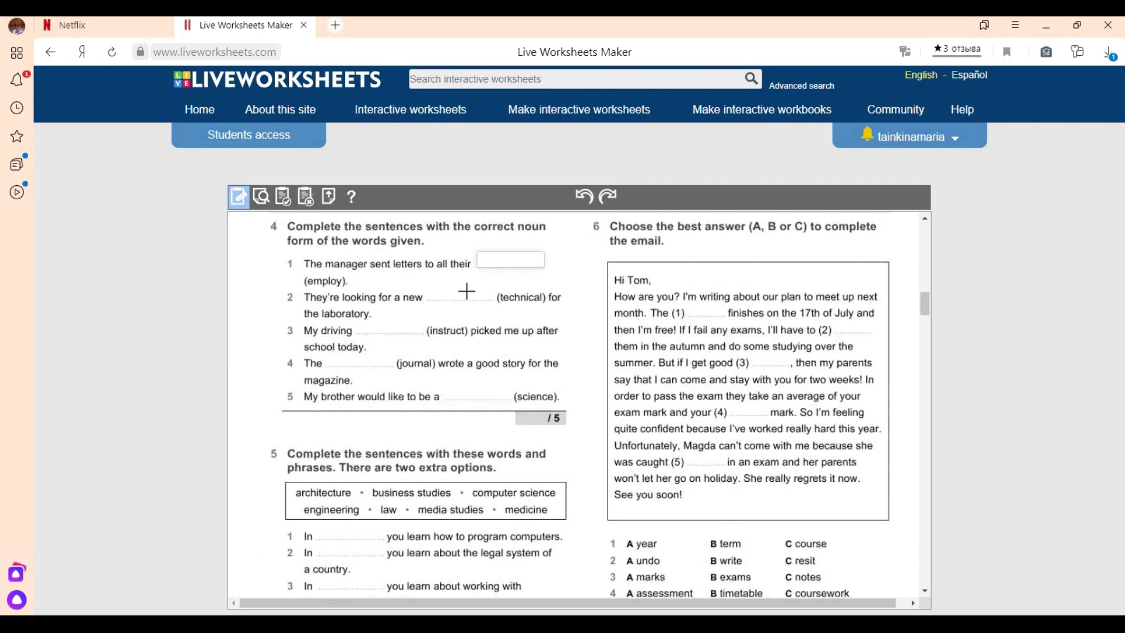
left_click_drag(427, 285, 494, 301)
left_click_drag(356, 319, 422, 335)
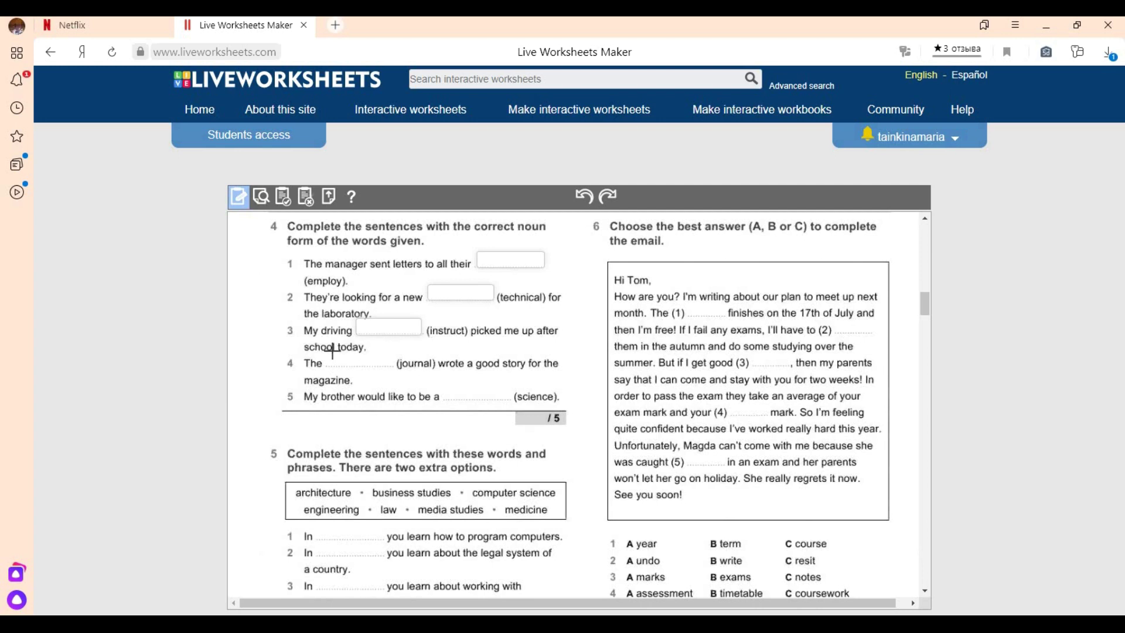
left_click_drag(329, 353, 510, 400)
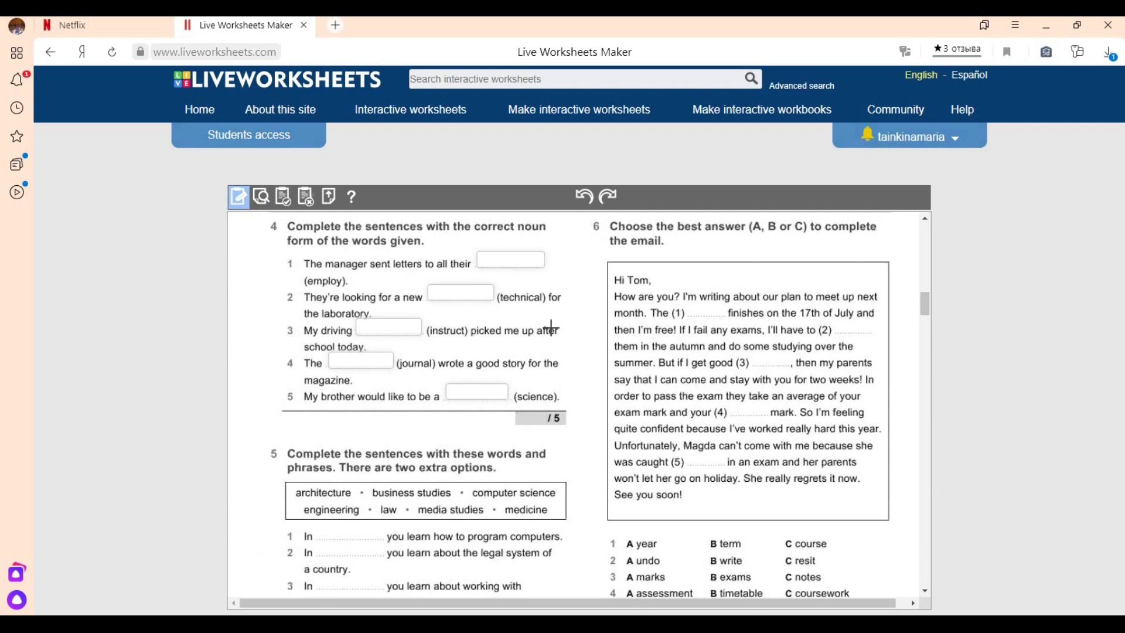
Step: Examine Vocabulary exercises 5 and 6, then the Reading article and comments of exercise 7
scroll(533, 326, "down", 3)
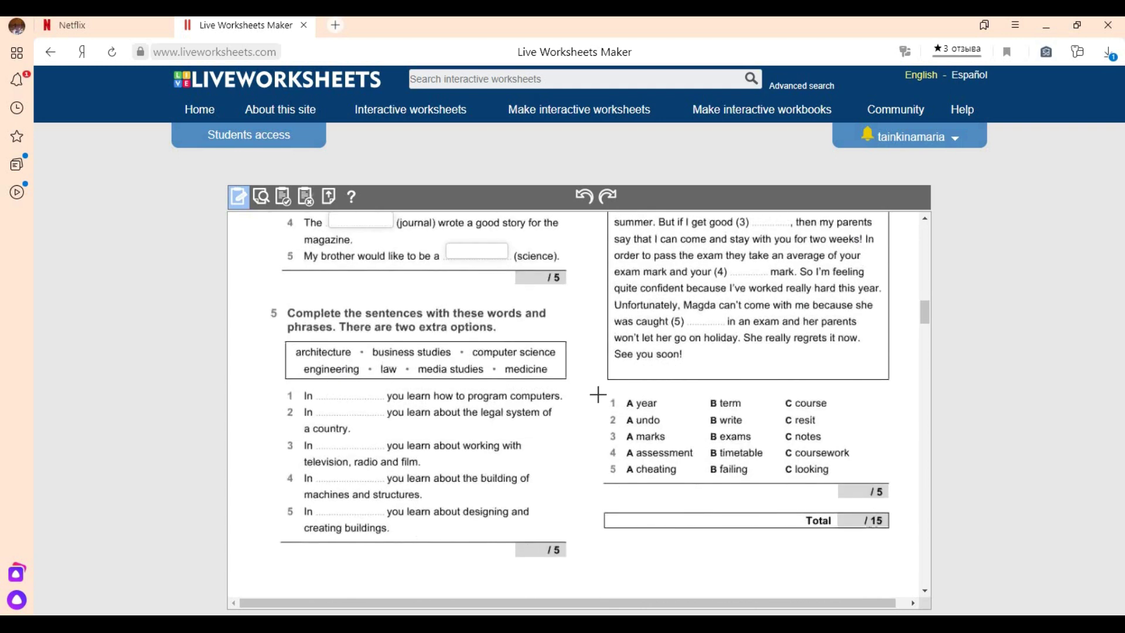
scroll(598, 394, "up", 1)
scroll(598, 394, "up", 2)
scroll(721, 421, "down", 3)
scroll(586, 383, "up", 6)
scroll(480, 378, "down", 10)
scroll(442, 366, "up", 4)
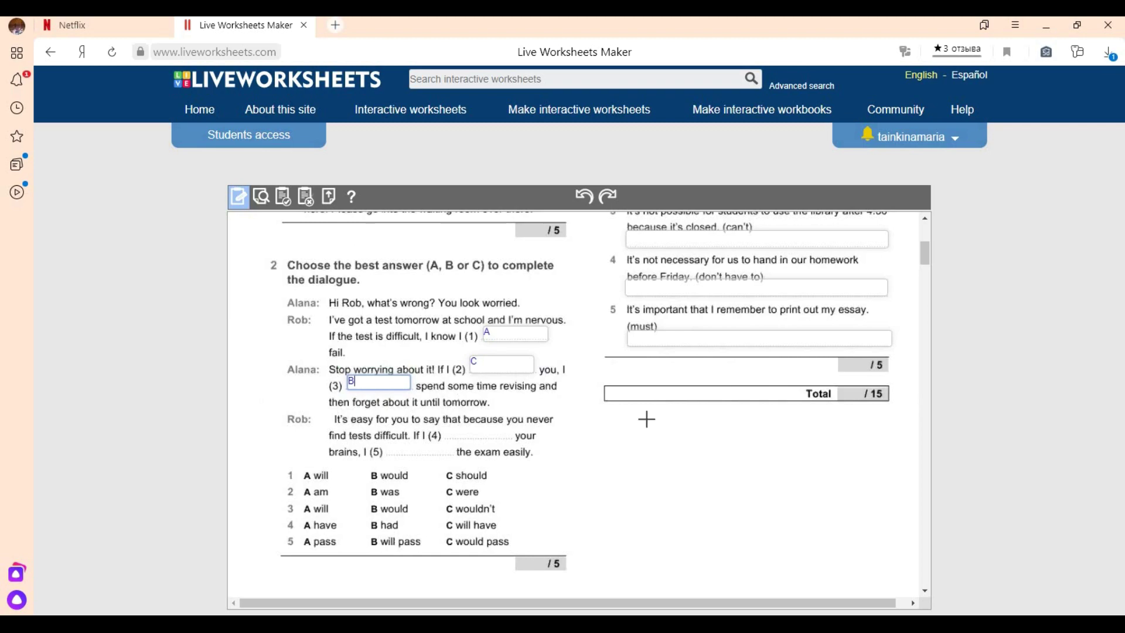
scroll(768, 461, "down", 10)
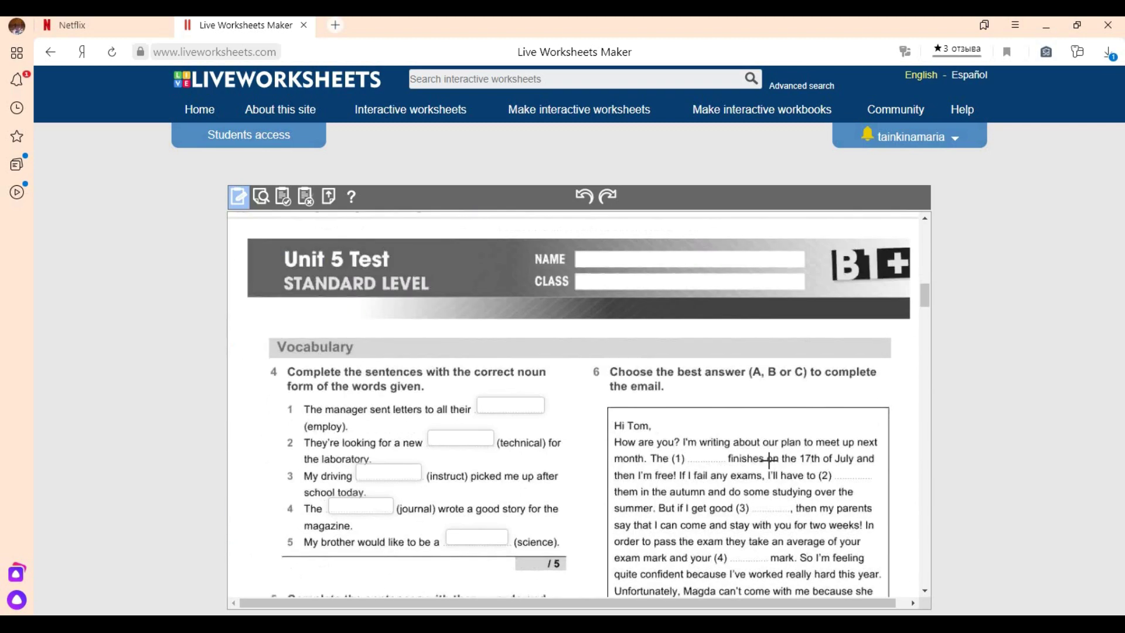
scroll(768, 461, "down", 10)
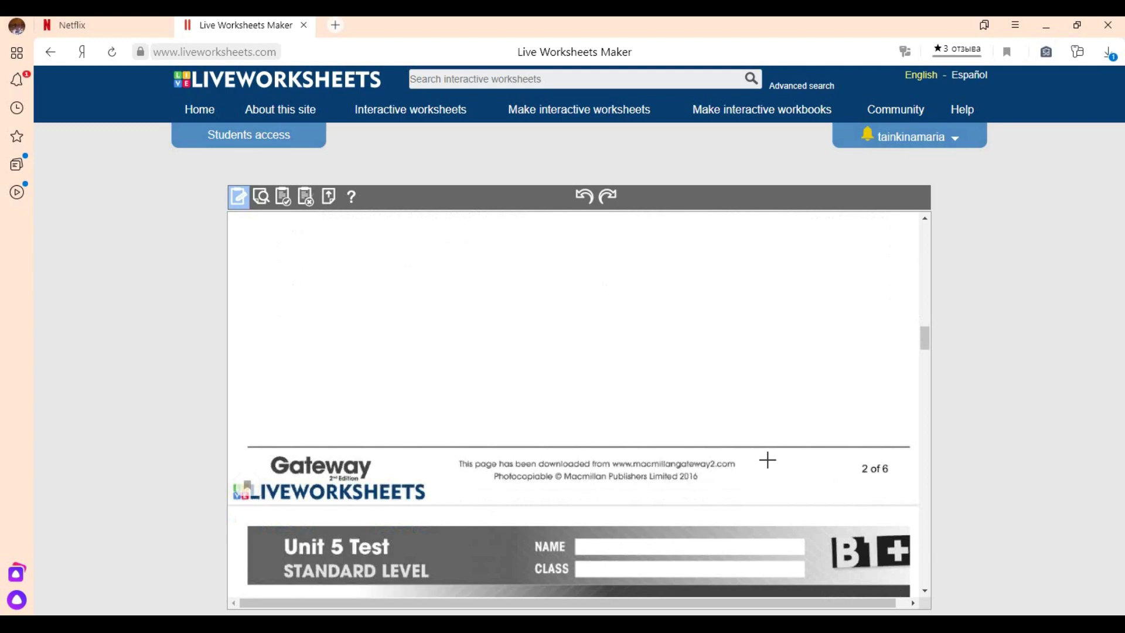
scroll(768, 460, "down", 2)
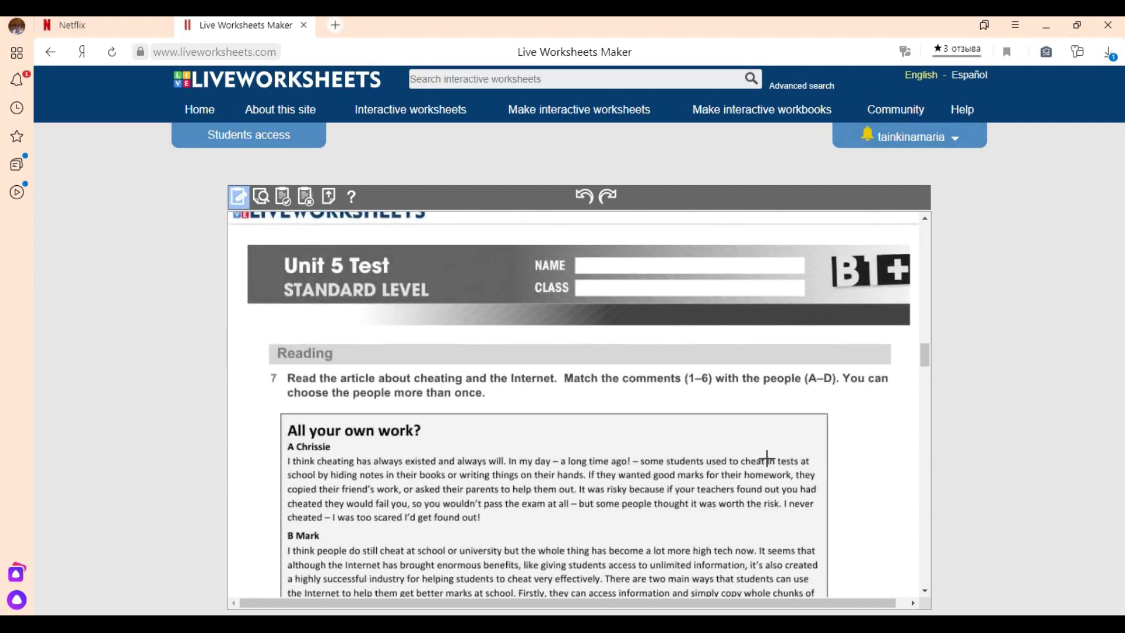
scroll(761, 456, "down", 5)
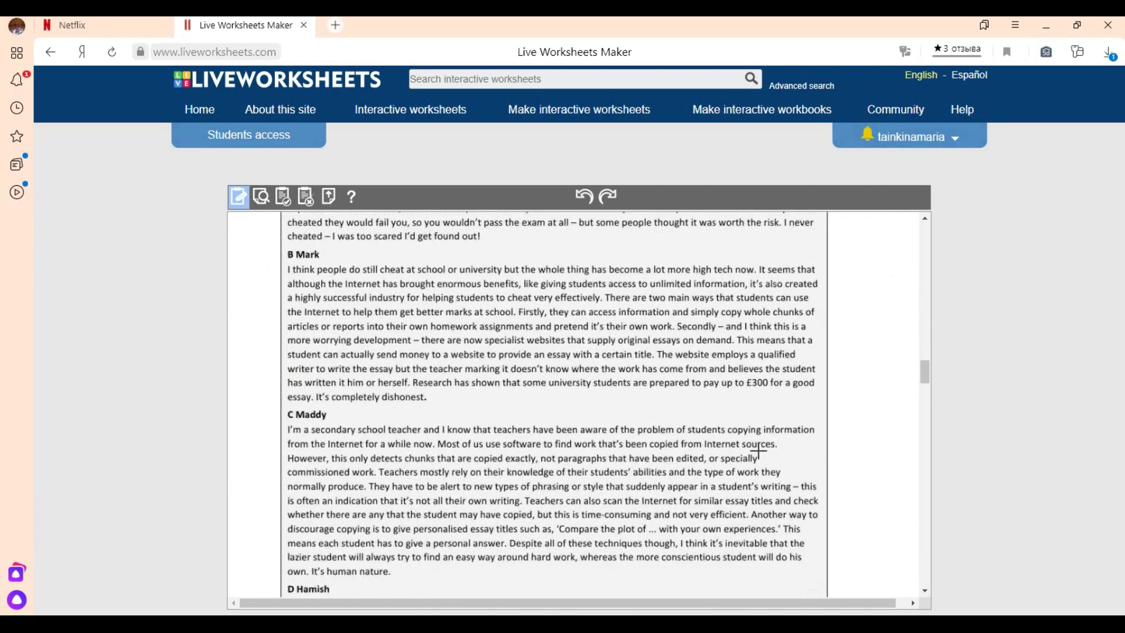
scroll(759, 452, "down", 5)
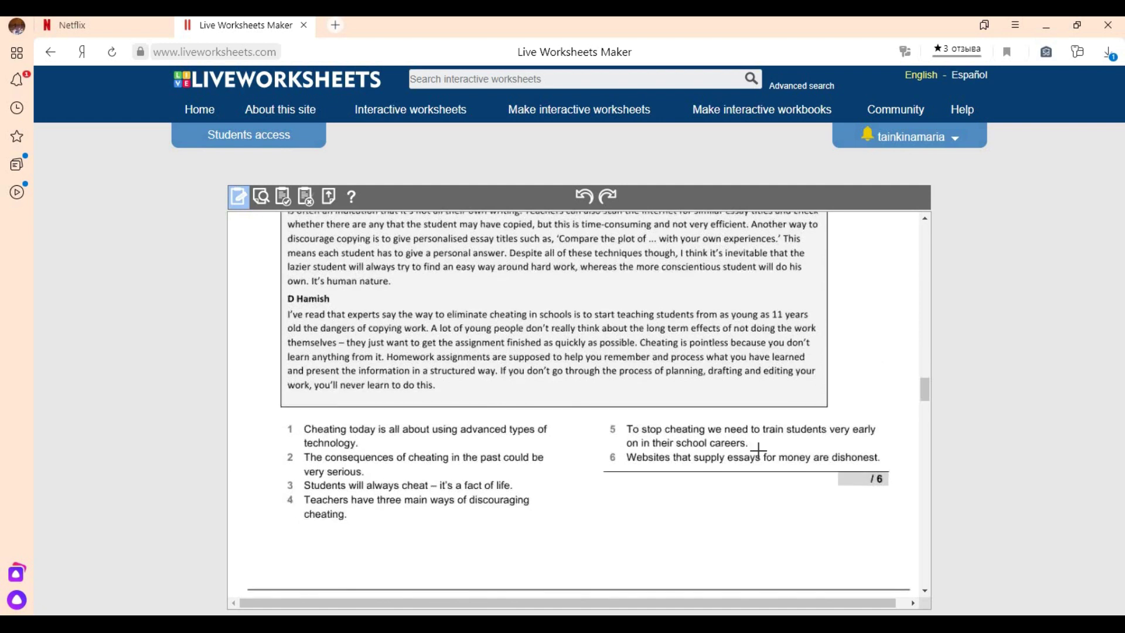
scroll(758, 451, "down", 7)
scroll(759, 451, "up", 2)
scroll(759, 451, "up", 5)
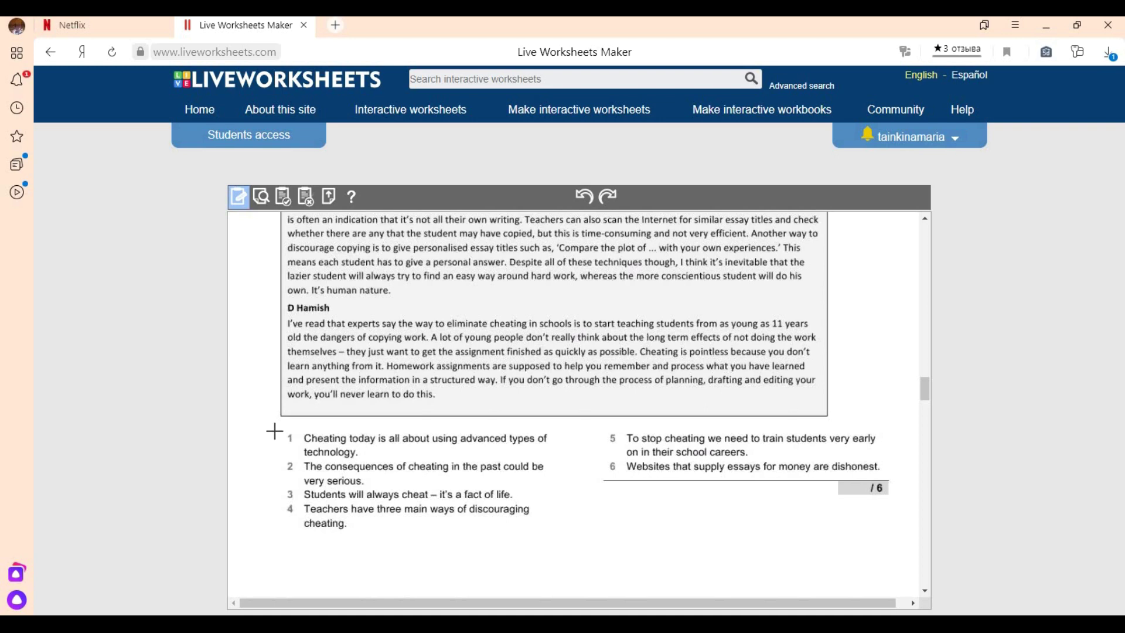
Step: Draw small answer boxes beside comments 1 to 4 of Reading exercise 7 and adjust the position of the fourth
mouse_move(274, 432)
left_mouse_down()
mouse_move(280, 453)
mouse_move(287, 448)
left_mouse_up()
mouse_move(277, 459)
left_mouse_down()
mouse_move(289, 473)
mouse_move(288, 516)
left_mouse_up()
left_click(277, 467)
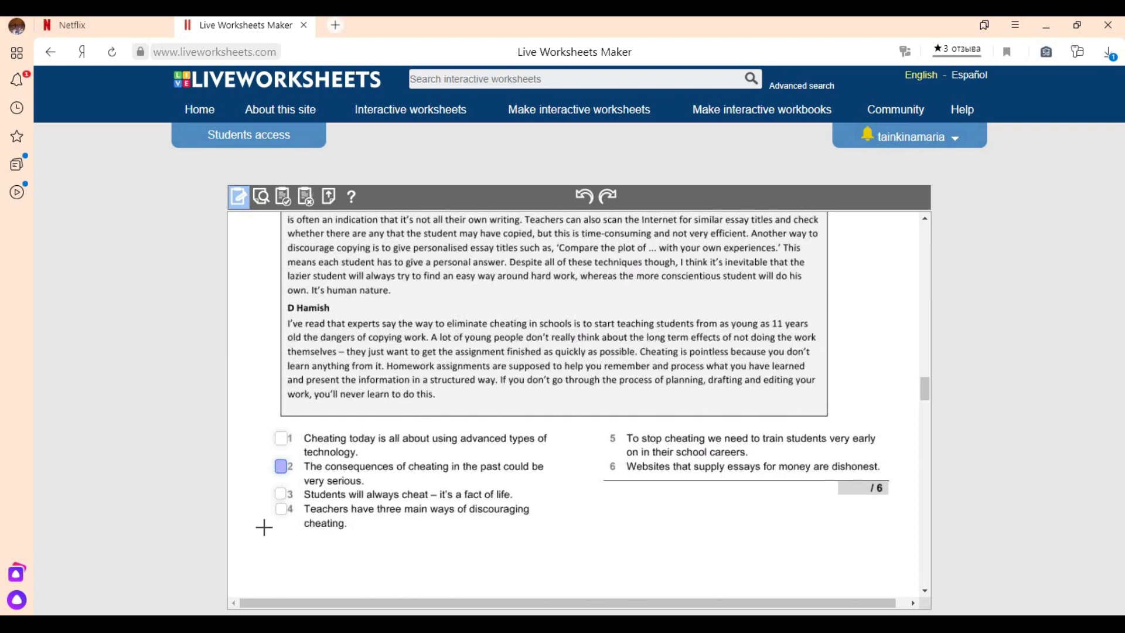
left_click(281, 494)
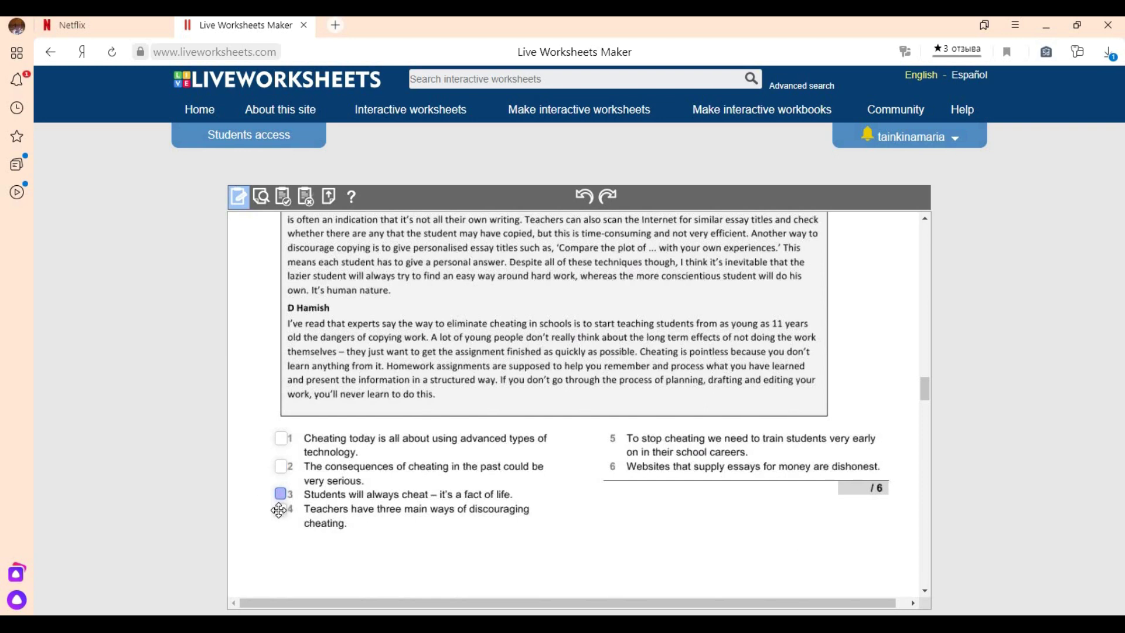
left_click(278, 510)
left_click_drag(279, 509, 281, 507)
left_click(292, 543)
Step: Look through Reading exercise 8, Use of English exercise 9 and Listening exercises 10 and 11
scroll(551, 433, "down", 2)
scroll(551, 434, "down", 5)
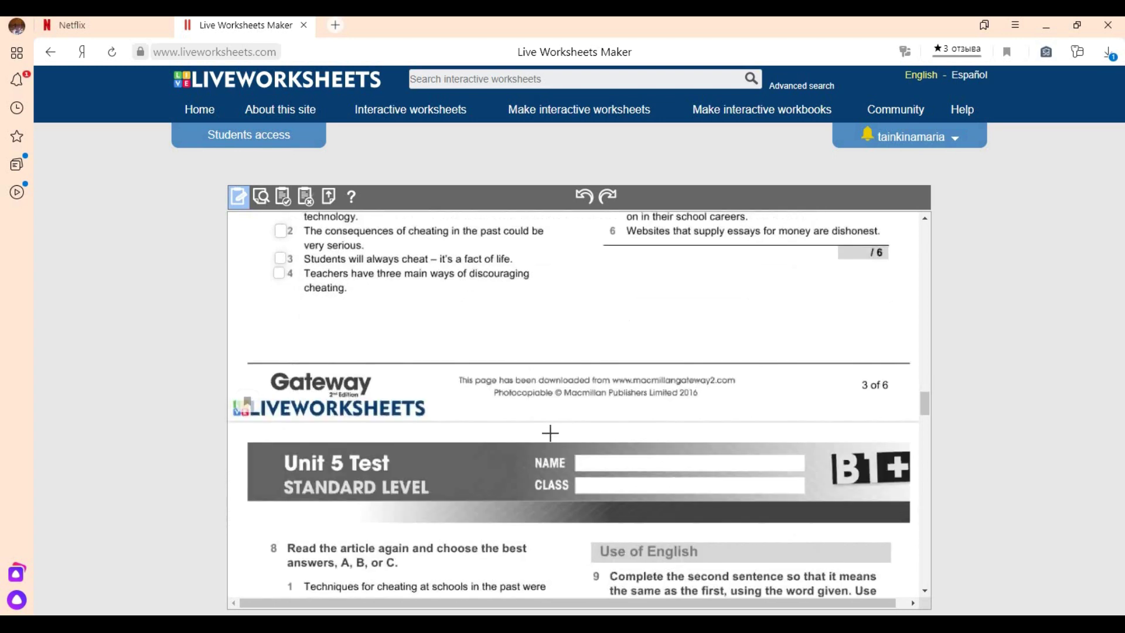
scroll(550, 433, "down", 1)
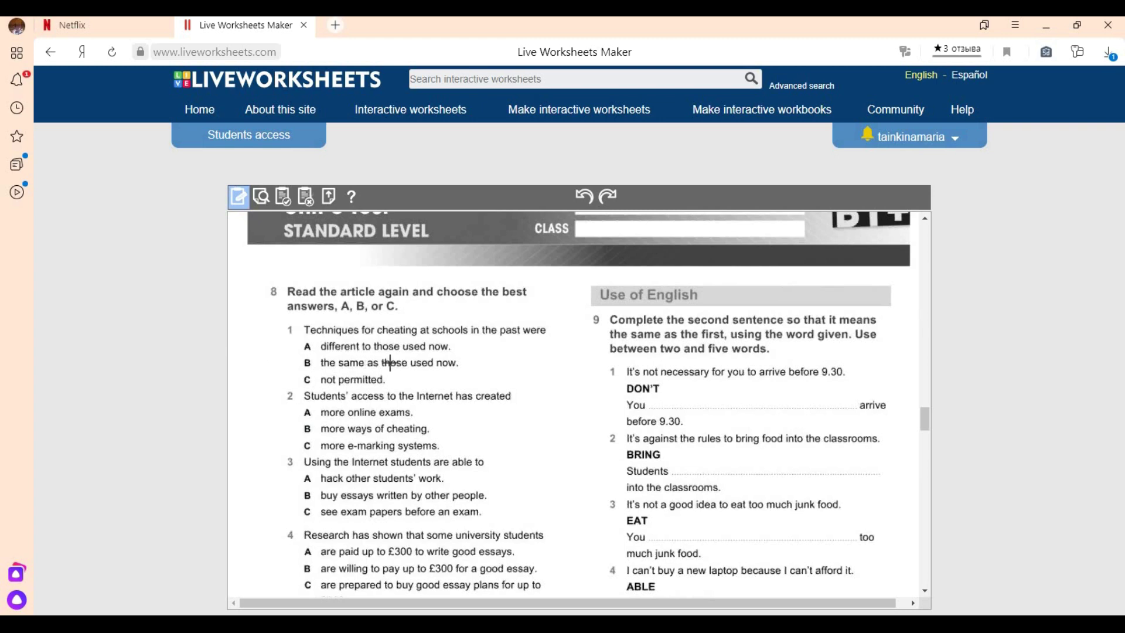
scroll(512, 364, "down", 1)
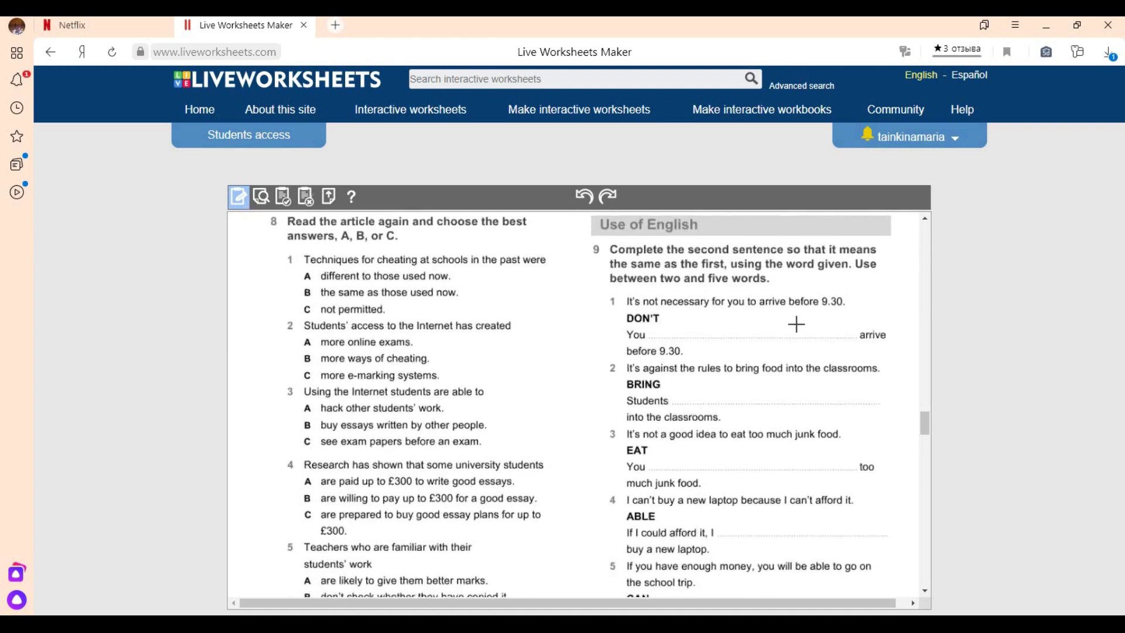
scroll(608, 336, "down", 12)
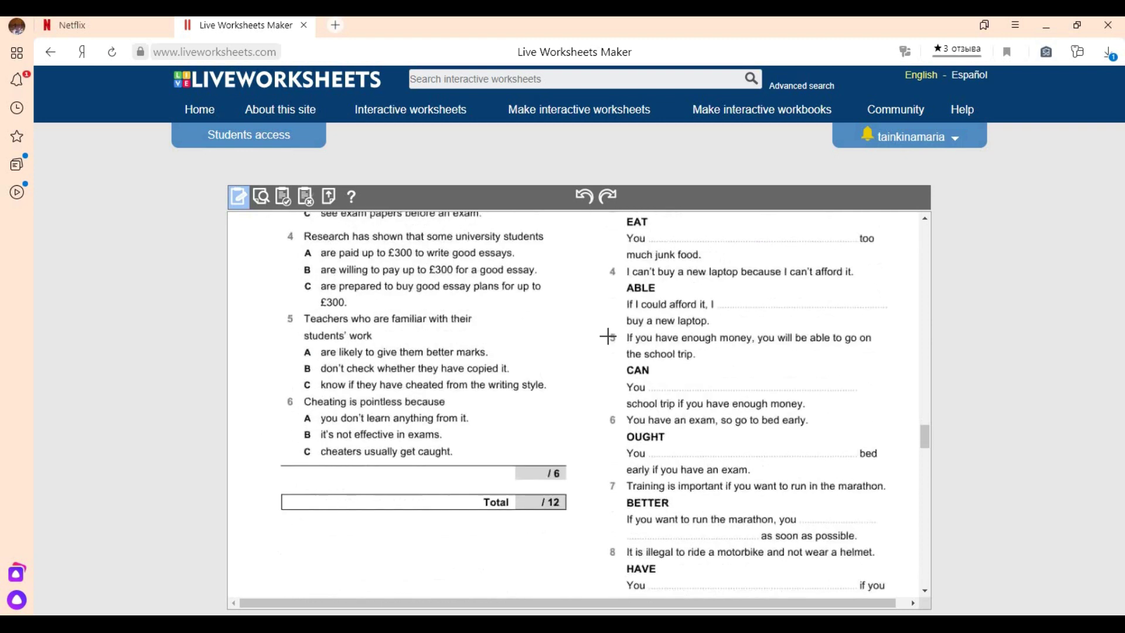
scroll(608, 335, "down", 4)
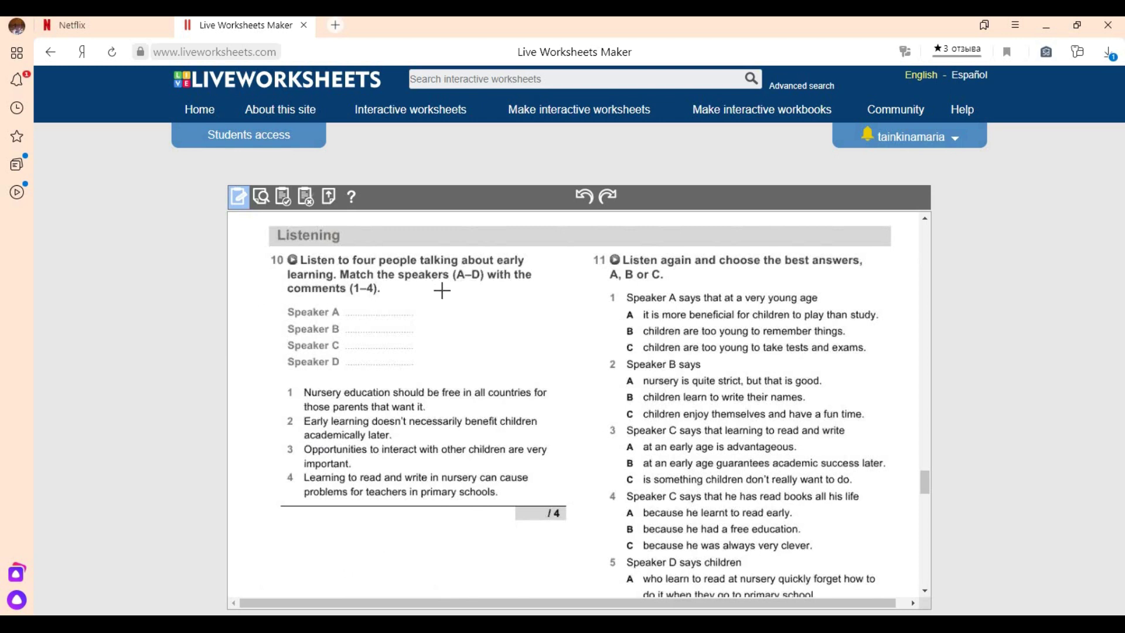
Step: Draw a box beside the instructions of Listening exercise 10 and enter playmp3: in it to add an audio player
mouse_move(447, 290)
left_mouse_down()
mouse_move(467, 310)
mouse_move(520, 309)
left_mouse_up()
left_click(494, 304)
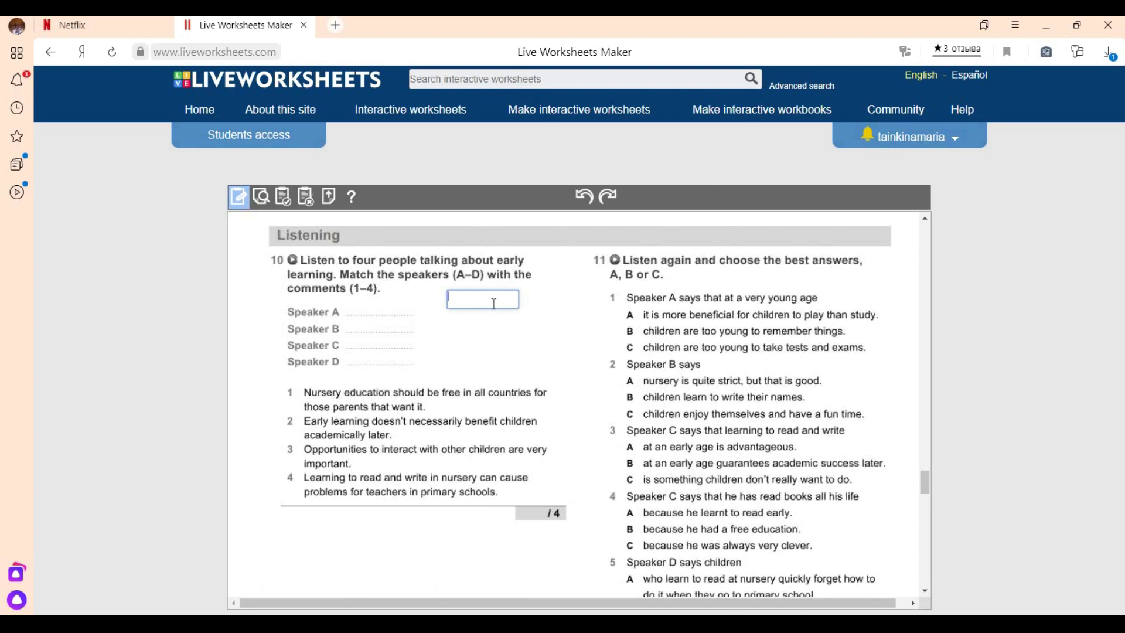
type("Playmp3:")
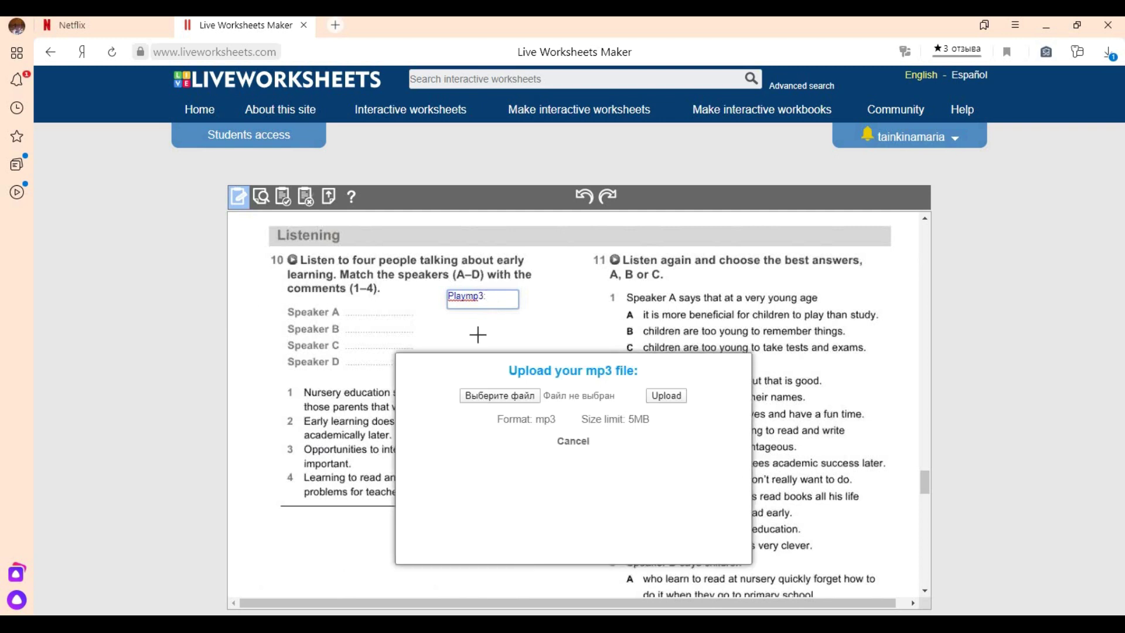
Step: Try to upload the MP3 file B1+ UNIT 5 Test track 06 for the playmp3 box
left_click(490, 399)
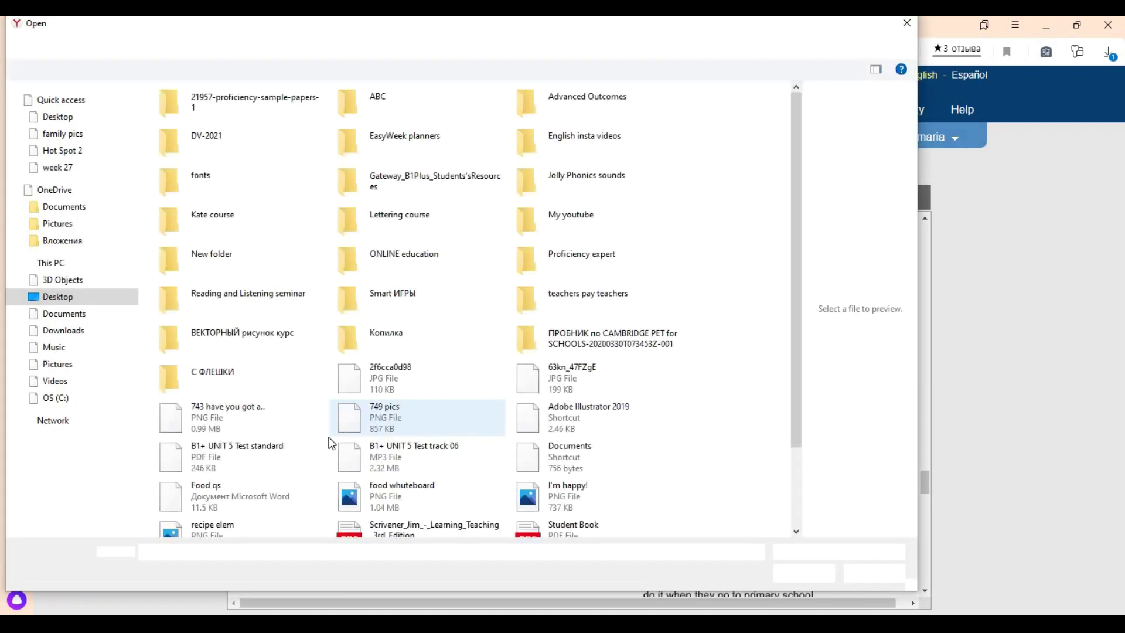
scroll(340, 420, "down", 2)
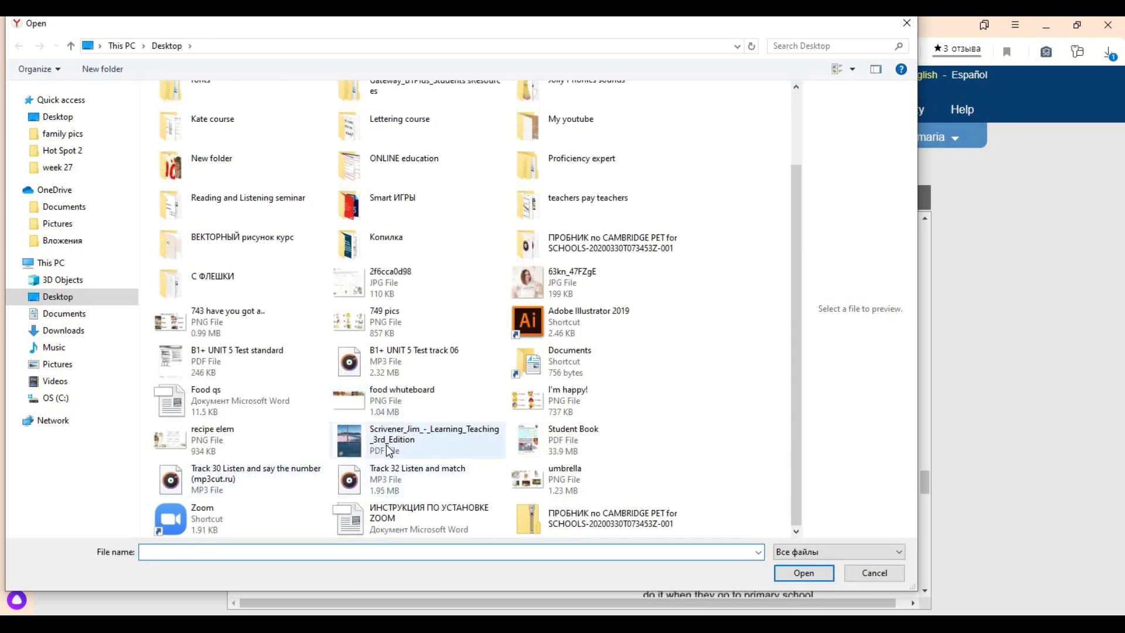
left_click(410, 362)
left_click(832, 577)
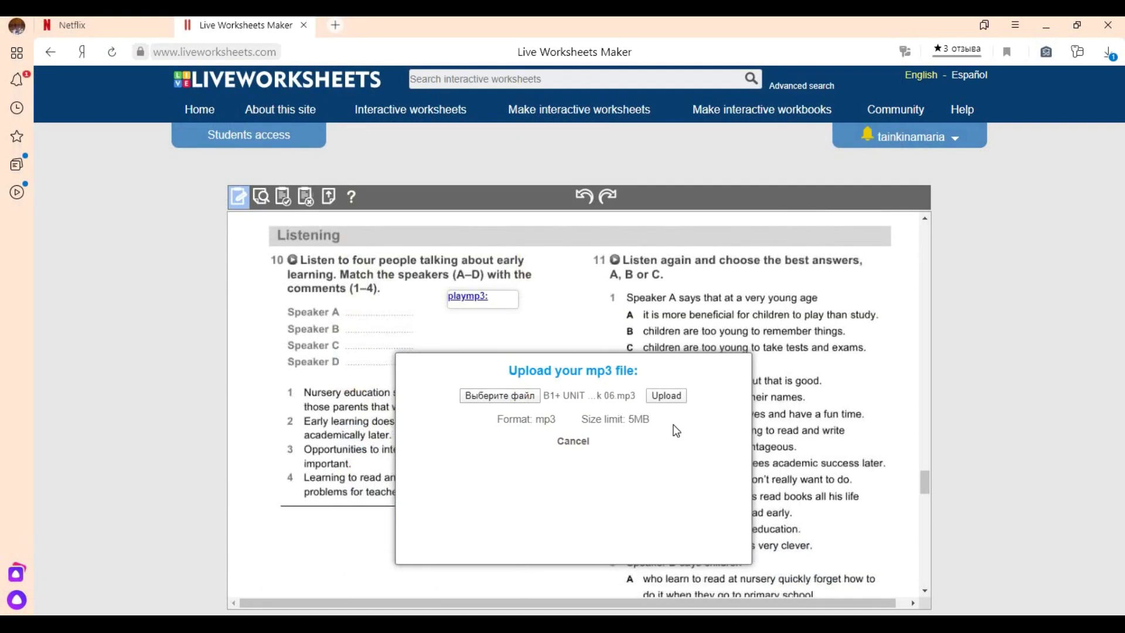
left_click(672, 402)
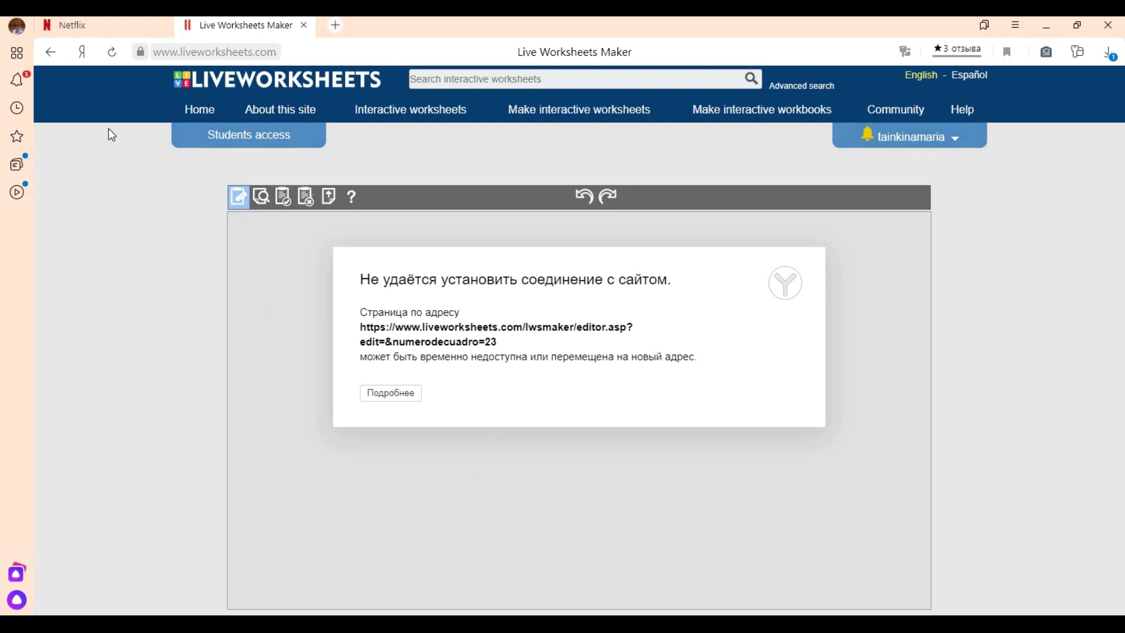
Step: Reload the worksheet editor and upload the MP3 file B1+ UNIT 5 Test track 06 to the playmp3 box of Listening exercise 10
key("F5")
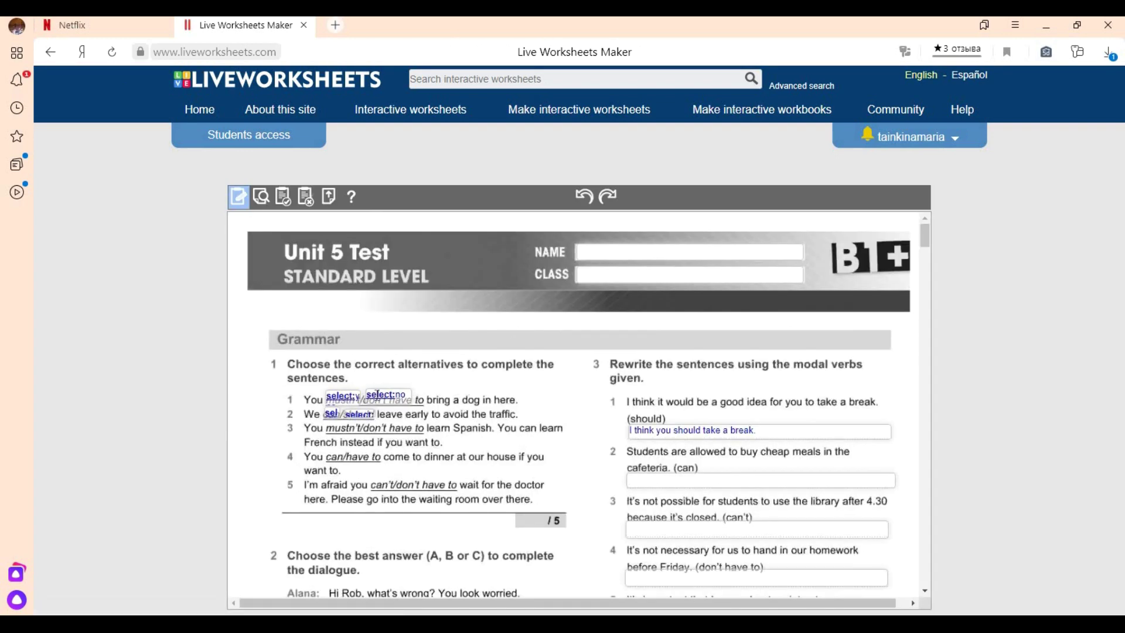
scroll(692, 411, "down", 10)
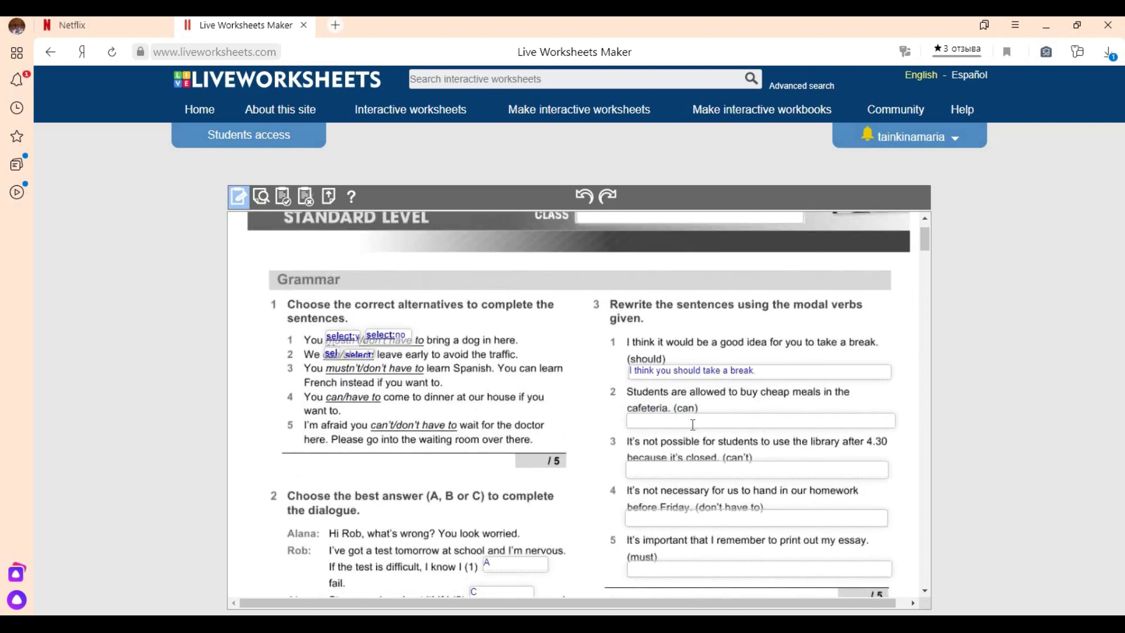
scroll(693, 424, "down", 12)
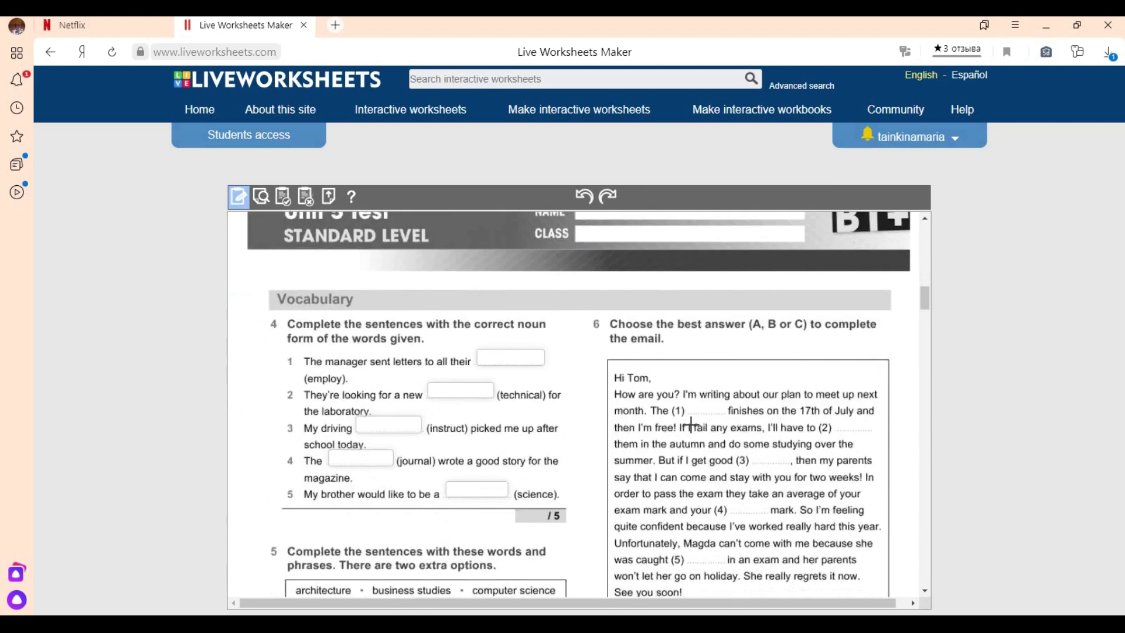
scroll(692, 425, "down", 12)
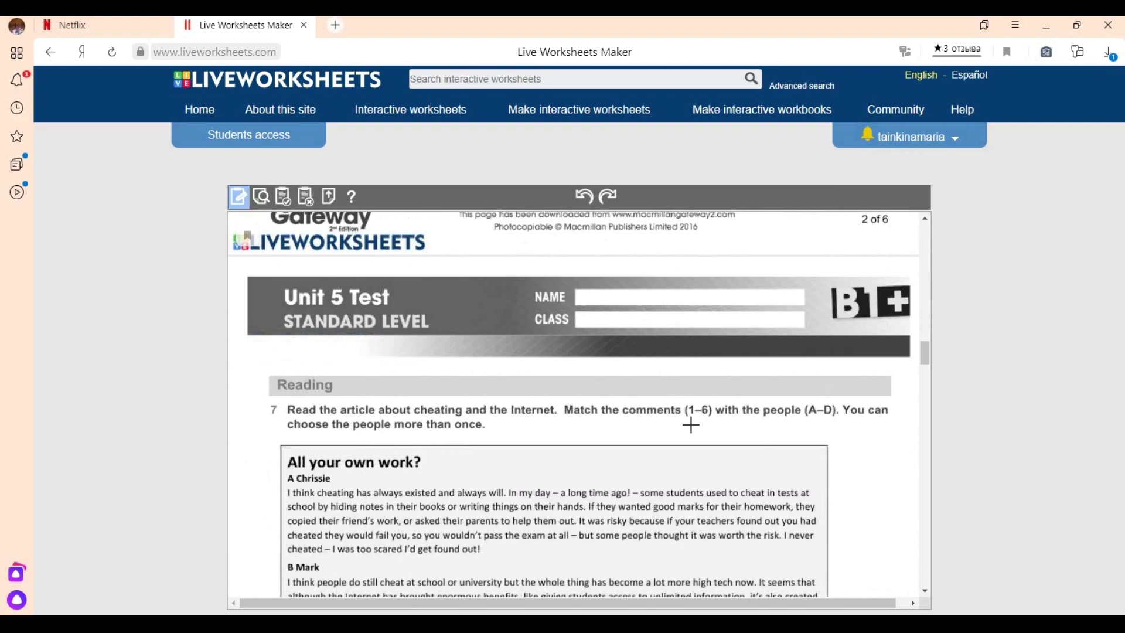
scroll(691, 423, "down", 15)
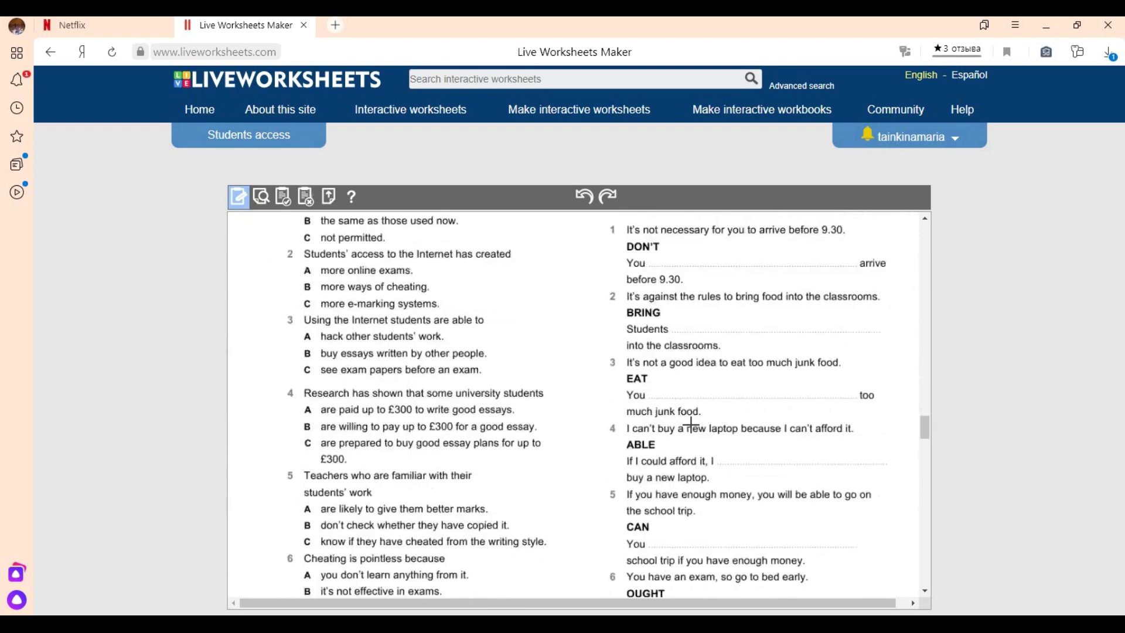
scroll(691, 419, "down", 4)
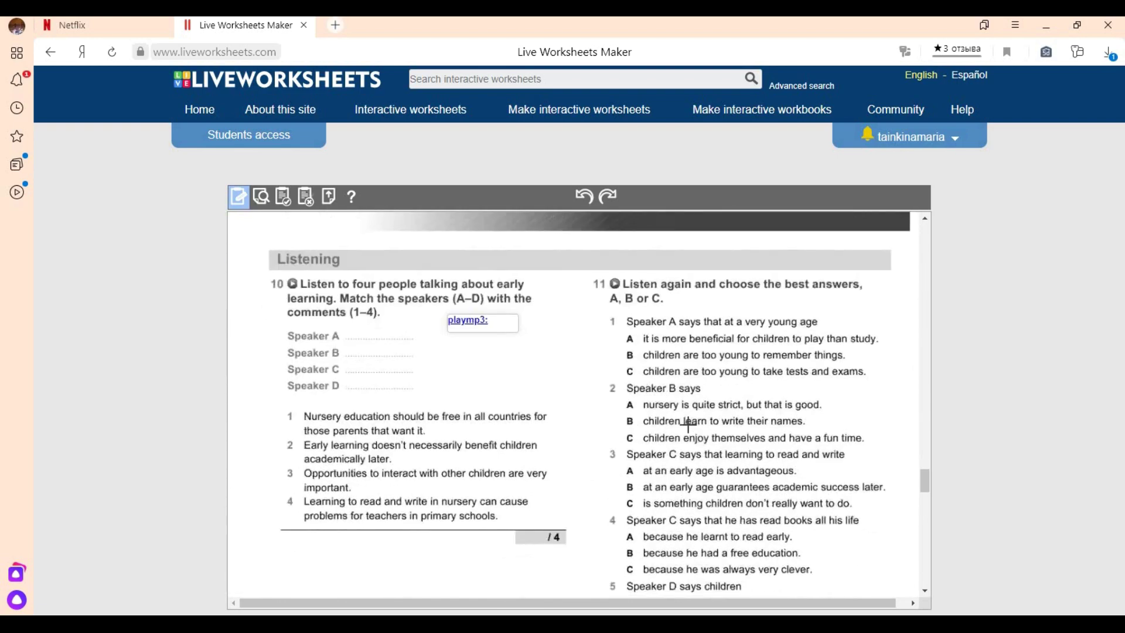
left_click(494, 322)
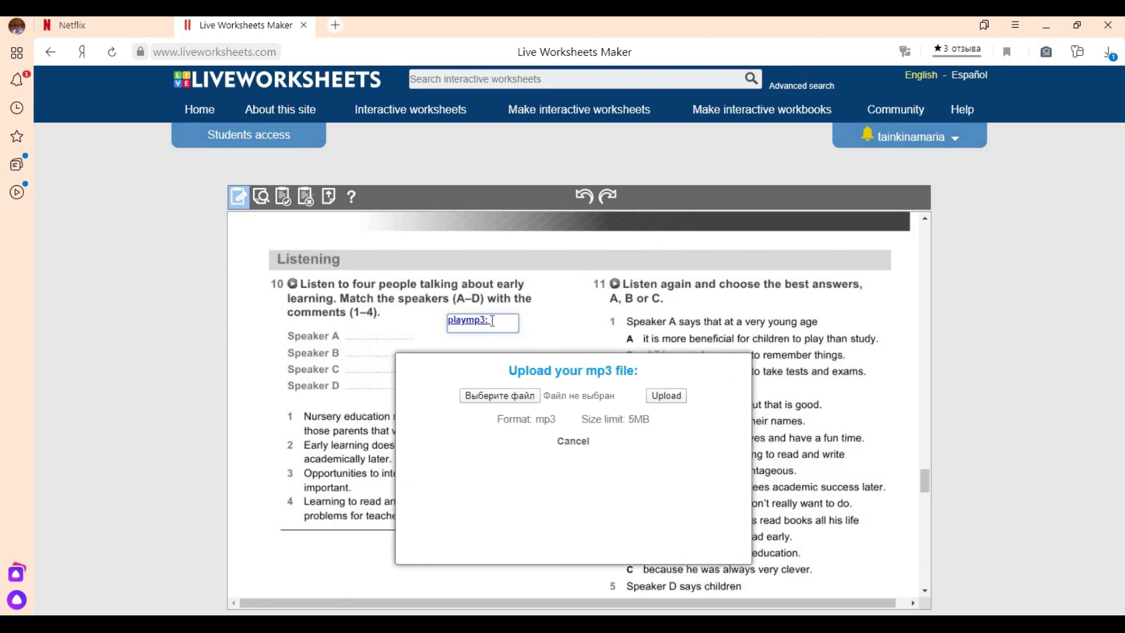
left_click(507, 396)
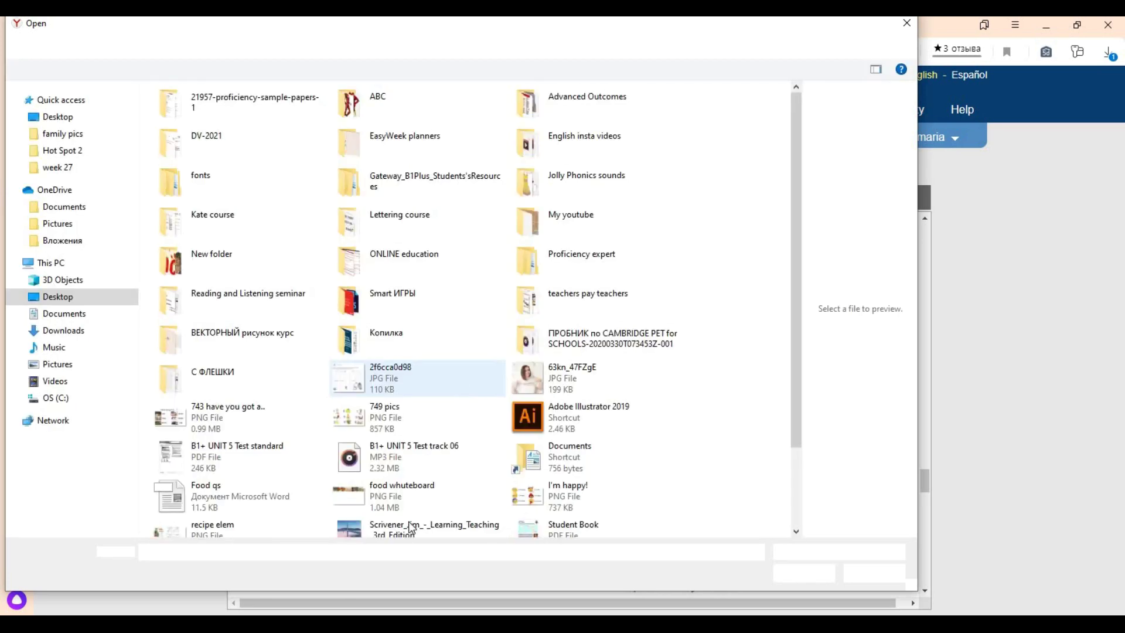
scroll(459, 452, "down", 3)
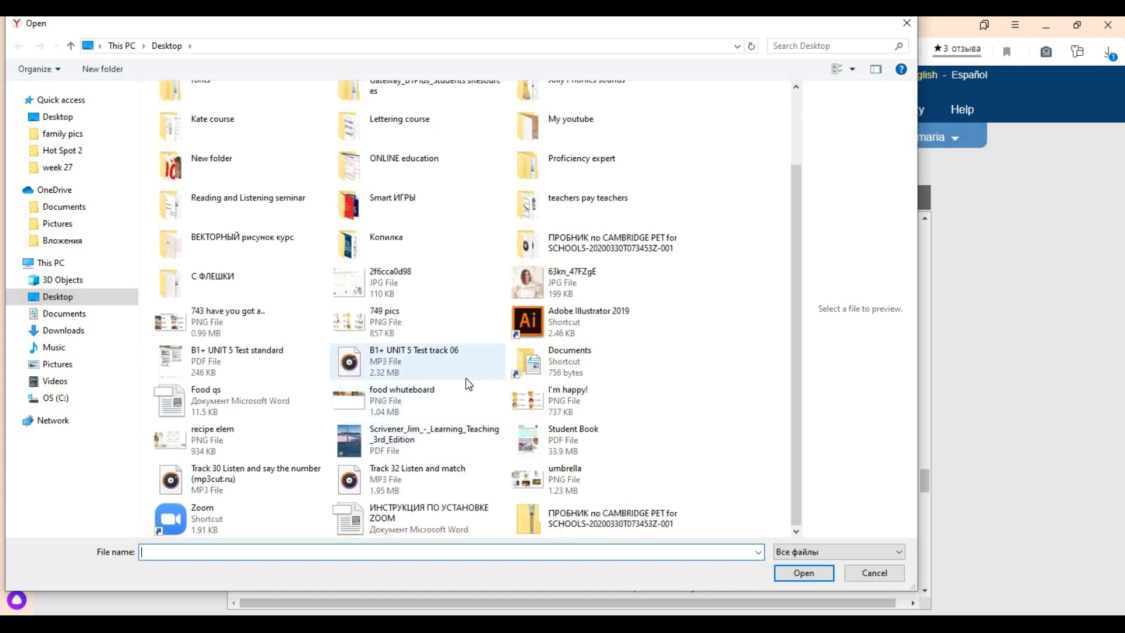
left_click(450, 364)
left_click(789, 573)
left_click(679, 397)
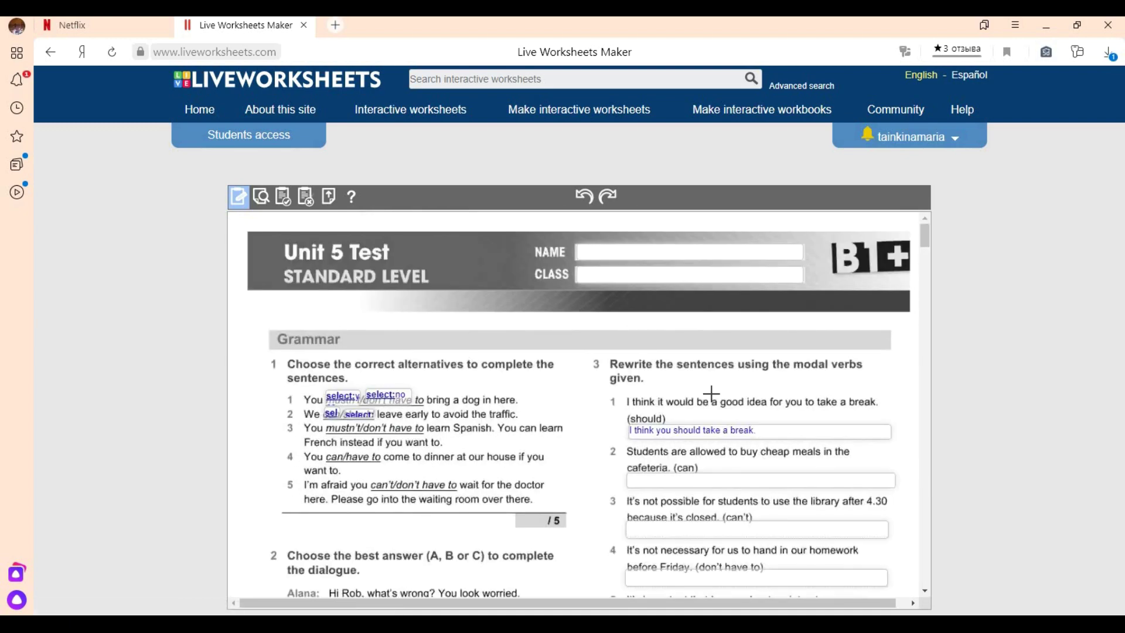
Step: Draw a small answer box on the gap beside each of Speakers A to D in Listening exercise 10
scroll(711, 393, "down", 15)
scroll(711, 381, "down", 20)
scroll(710, 387, "up", 5)
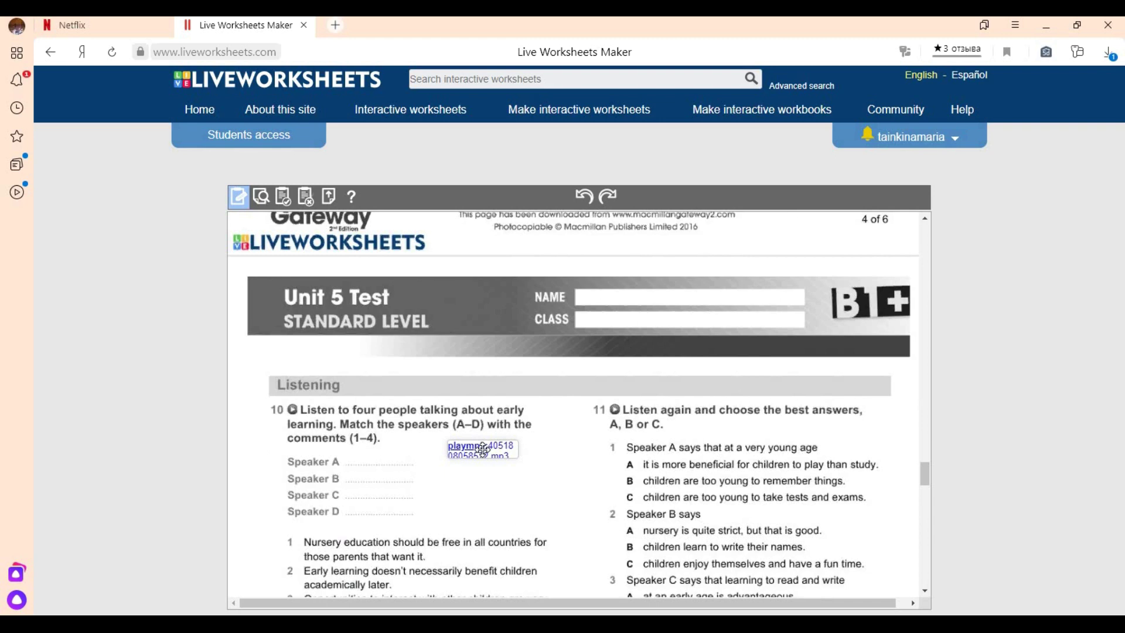
scroll(528, 437, "down", 1)
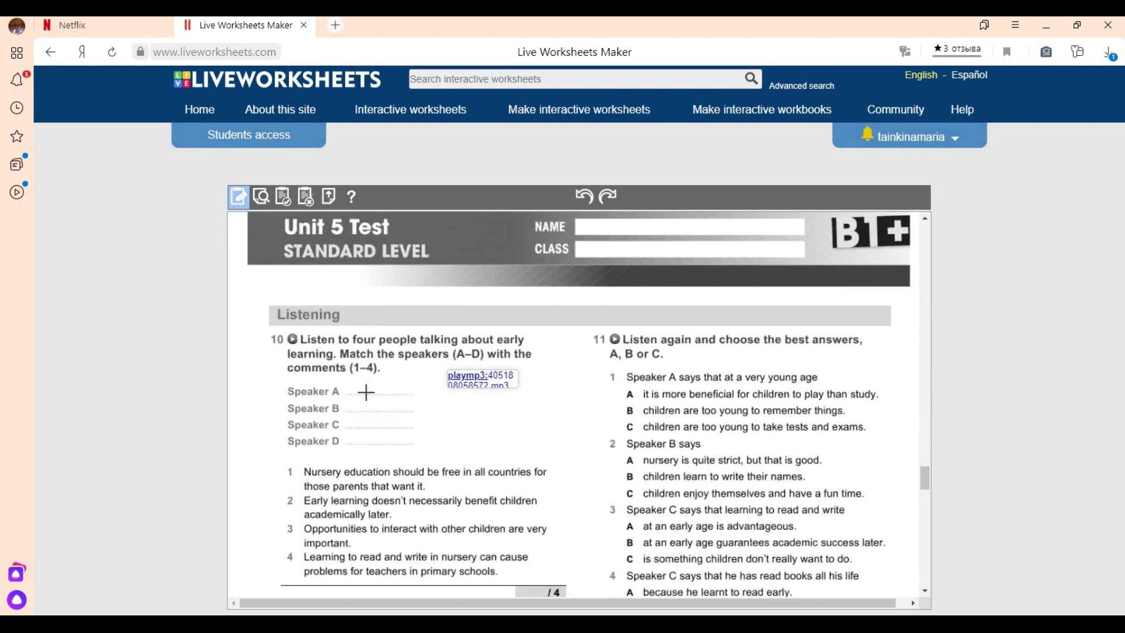
left_click_drag(354, 380, 372, 429)
left_click_drag(354, 432, 368, 445)
left_click(365, 420)
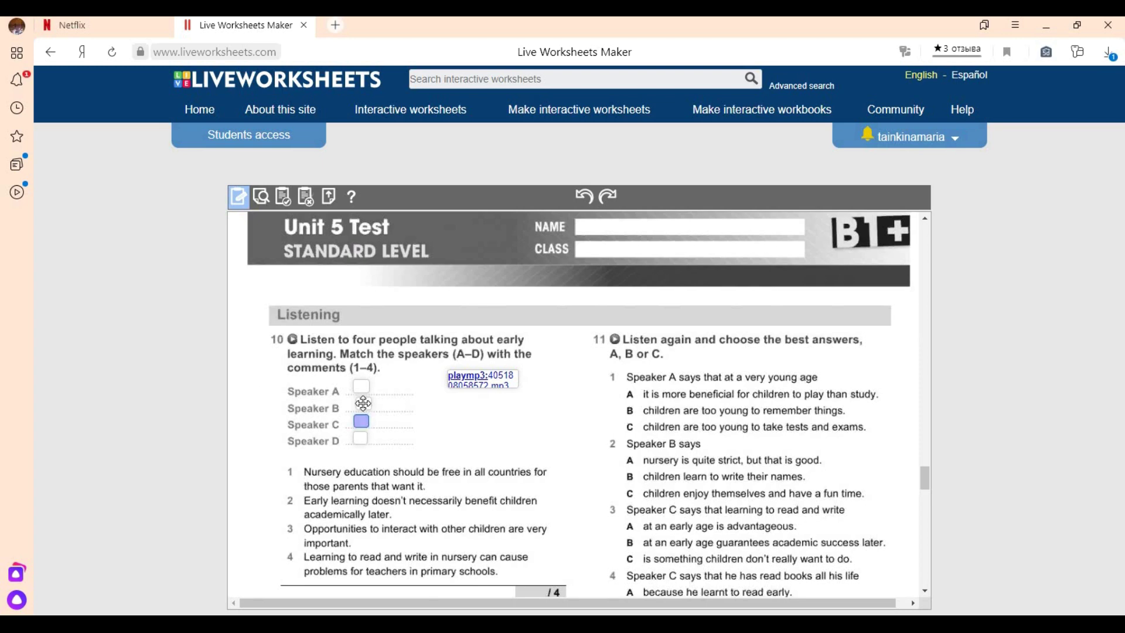
left_click(363, 403)
left_click(495, 449)
Step: Draw a small box over option A of question 1 in Listening exercise 11 and enter tick:yes
scroll(646, 394, "down", 5)
scroll(639, 350, "up", 3)
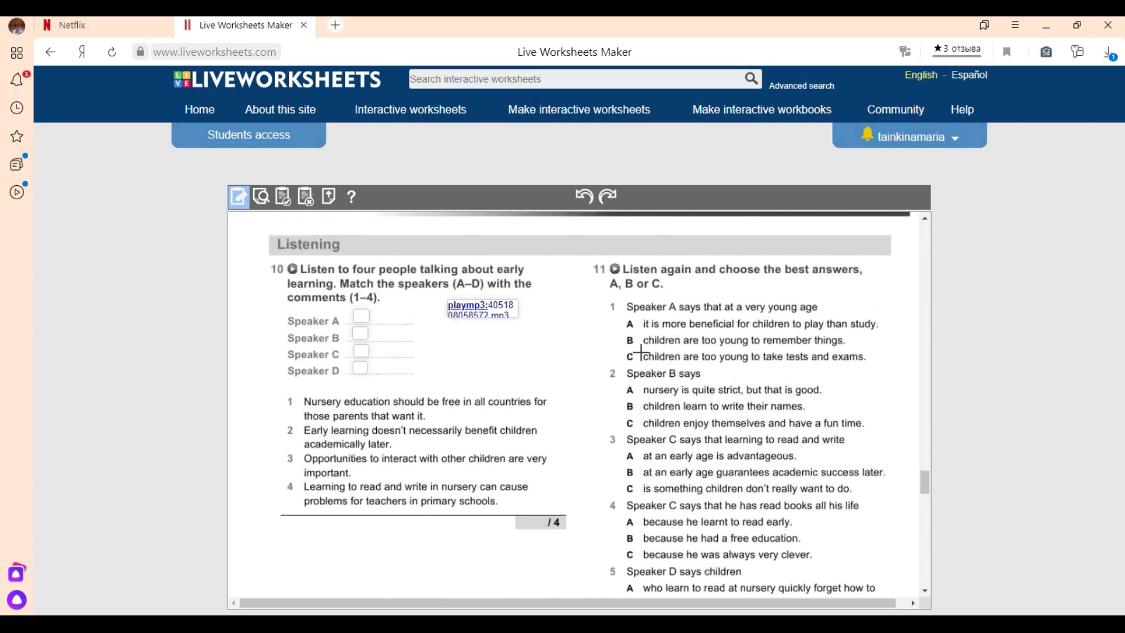
scroll(641, 352, "up", 3)
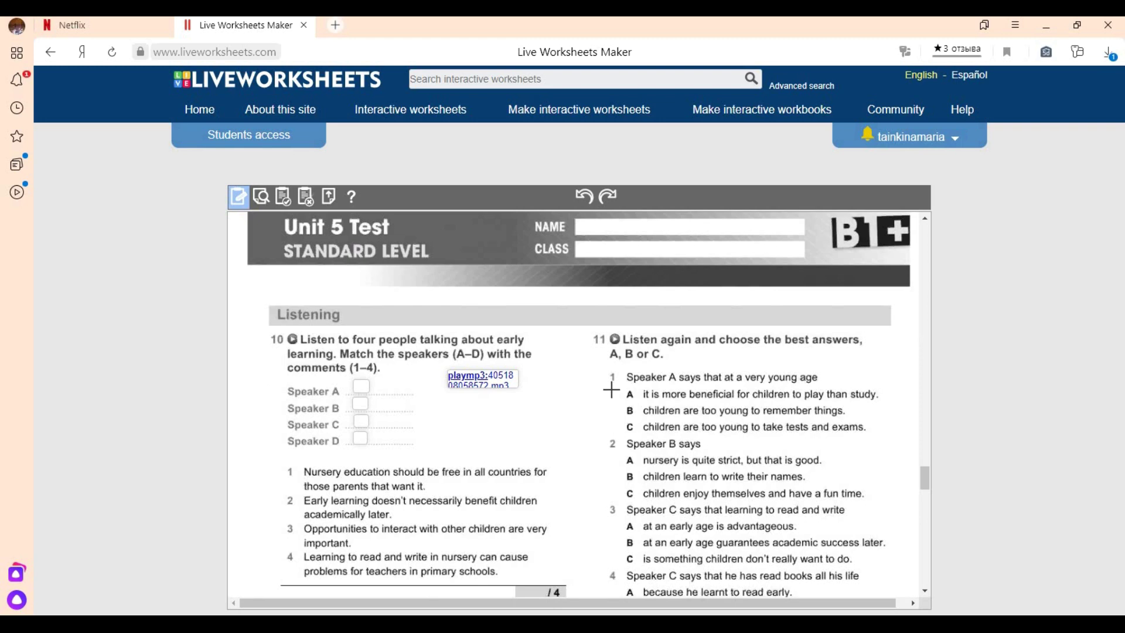
left_click_drag(613, 390, 639, 403)
left_click(625, 396)
left_click(619, 396)
type("Tick:ye")
Step: Draw small boxes over options B and C of question 1 in Listening exercise 11 and fill them in as "no" tick choices
left_click_drag(614, 406, 636, 419)
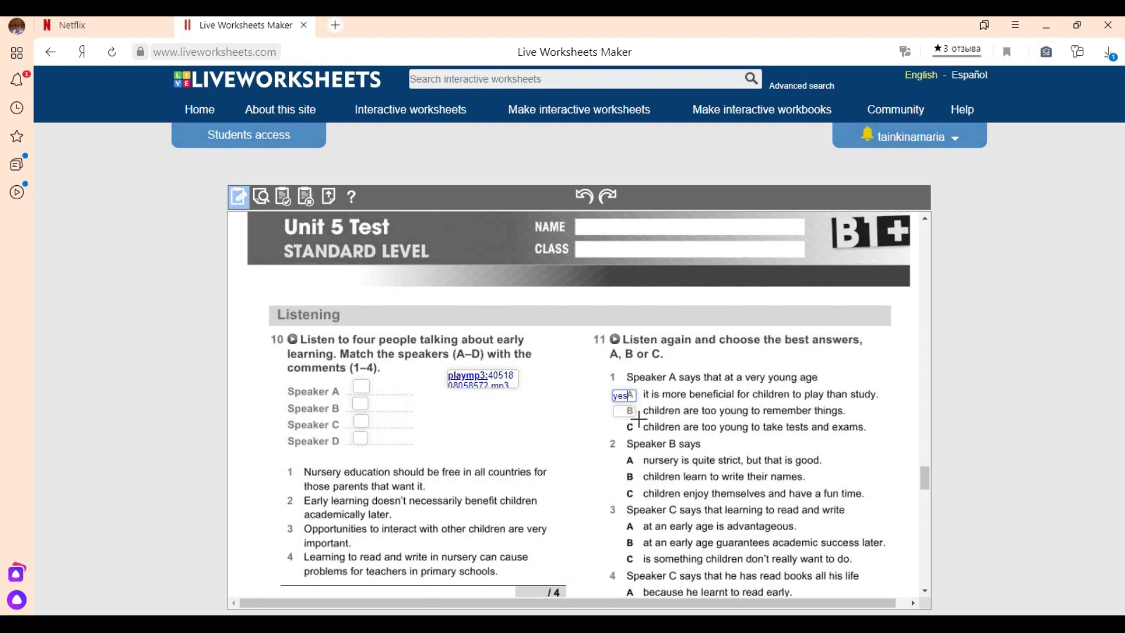
left_click(626, 411)
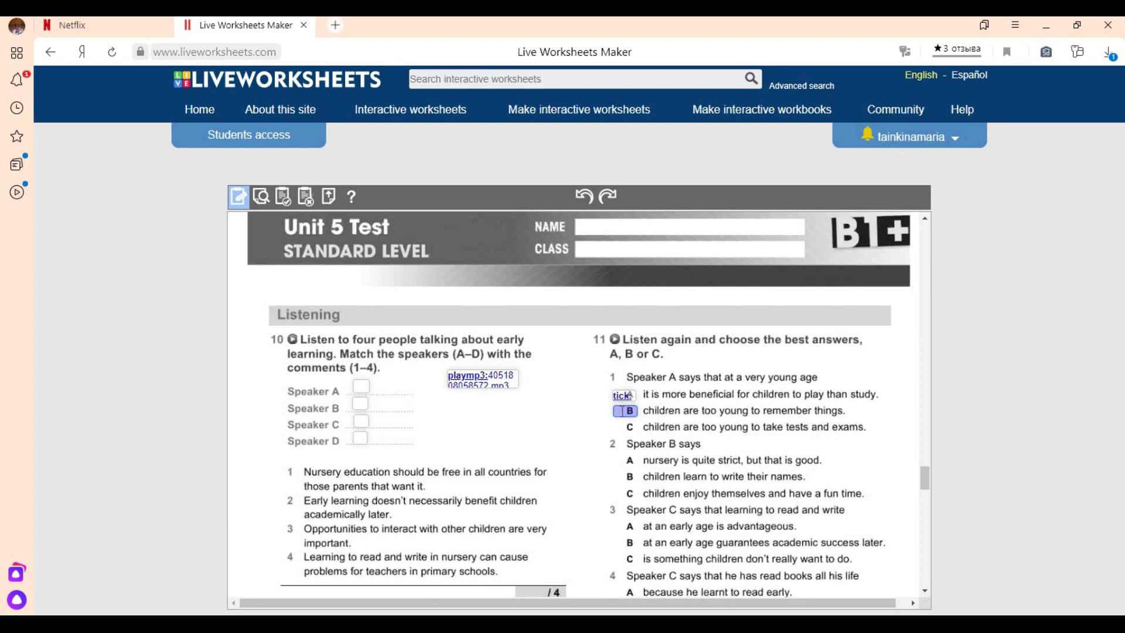
left_click(622, 413)
type("ti")
left_click_drag(614, 420, 638, 434)
left_click(631, 428)
type("tick")
key("BackSpace")
key("BackSpace")
key("BackSpace")
key("BackSpace")
type("o")
Step: Draw one large answer box covering all the dotted lines under "Write 150–180 words" in Writing exercise 12
scroll(630, 428, "down", 1)
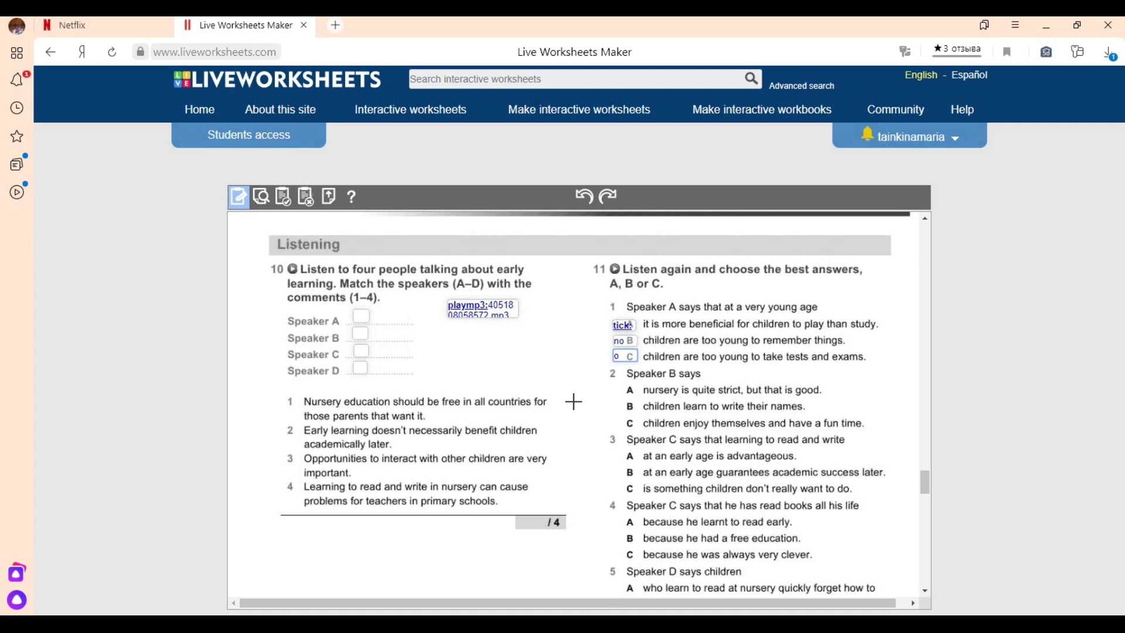
scroll(574, 401, "down", 10)
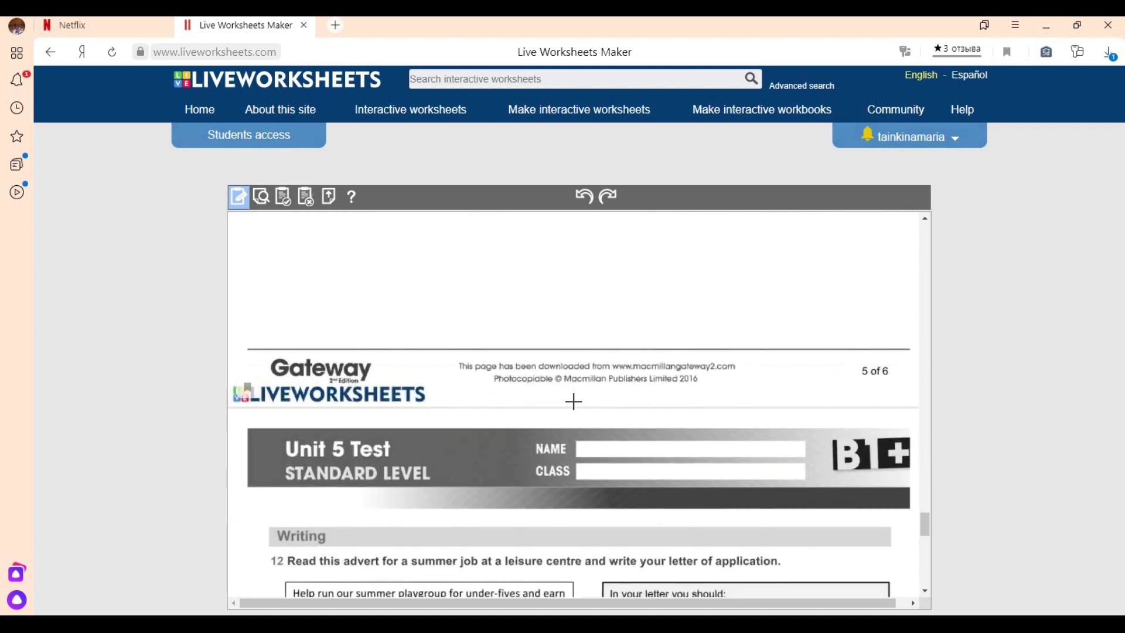
scroll(574, 401, "down", 5)
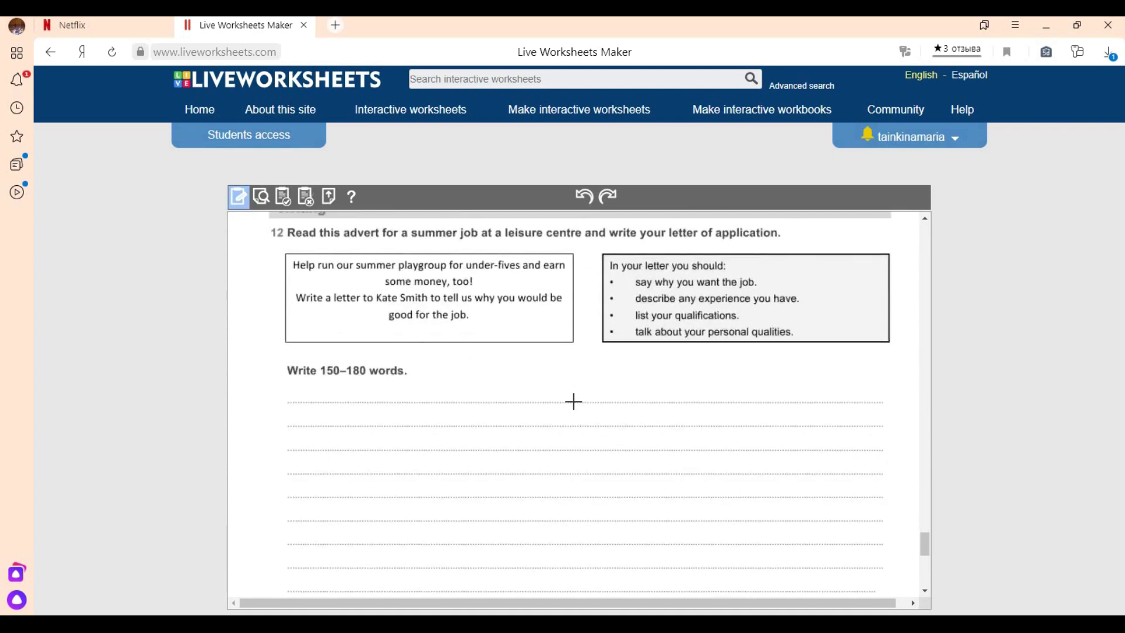
scroll(574, 401, "down", 2)
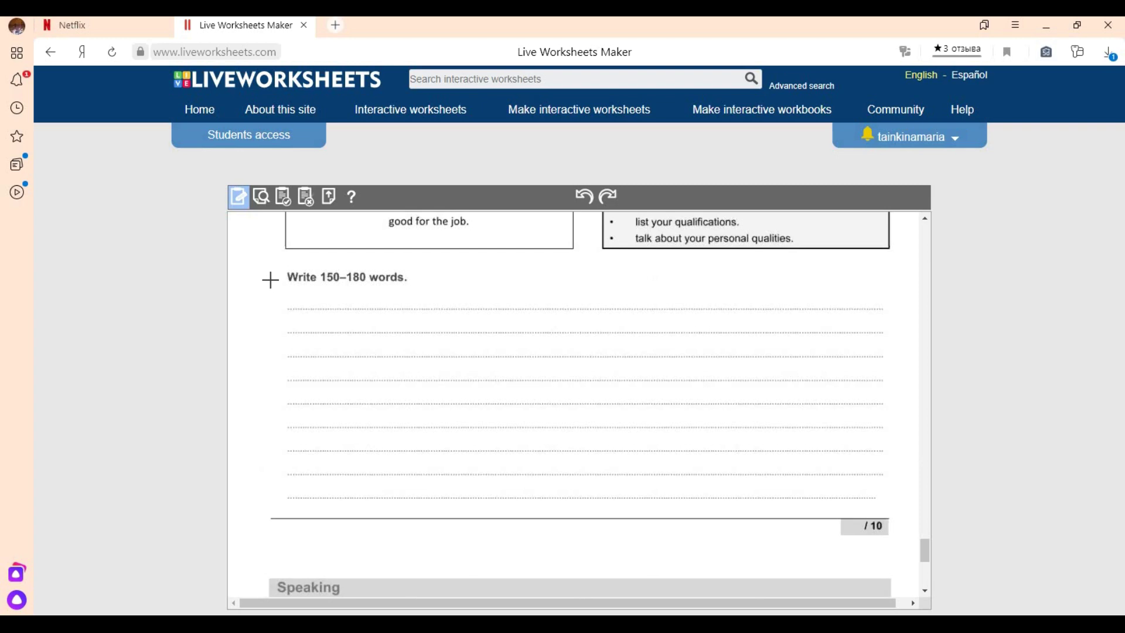
left_click_drag(277, 263, 624, 476)
left_click_drag(707, 517, 901, 520)
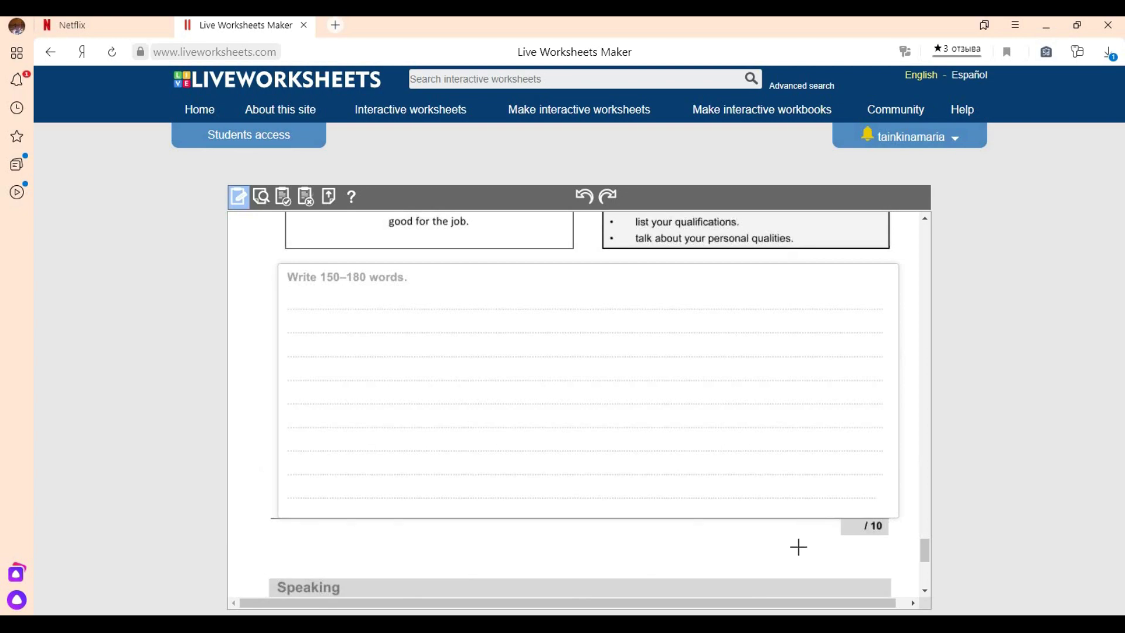
Step: Look back through the worksheet from Writing to the first page and examine the answer boxes of Grammar exercises 1 to 3
scroll(798, 547, "up", 20)
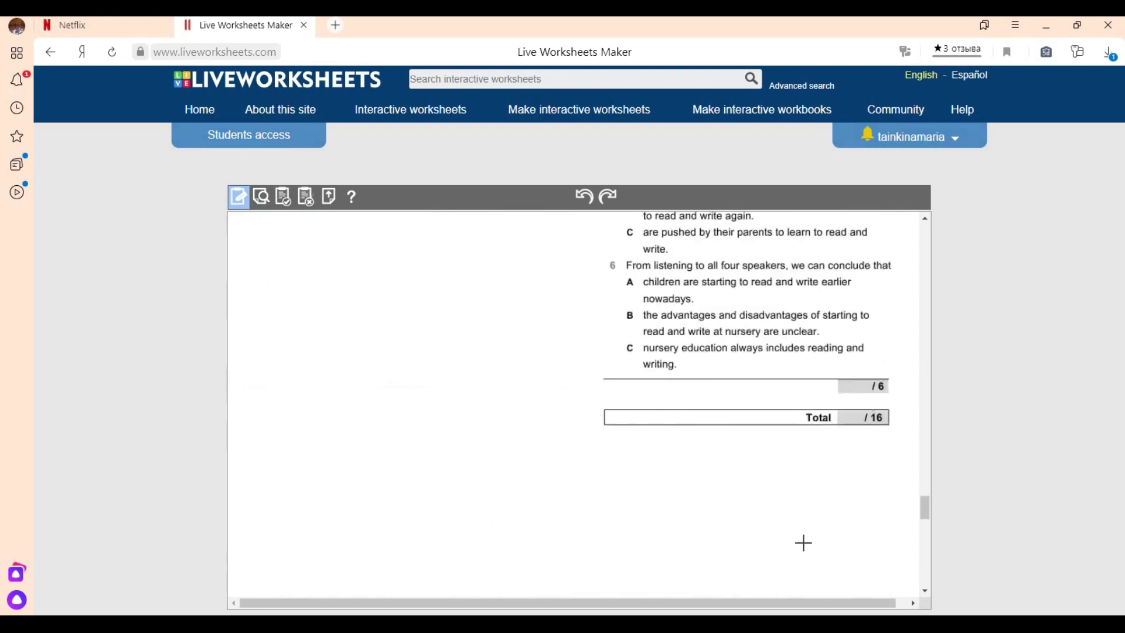
scroll(809, 535, "up", 20)
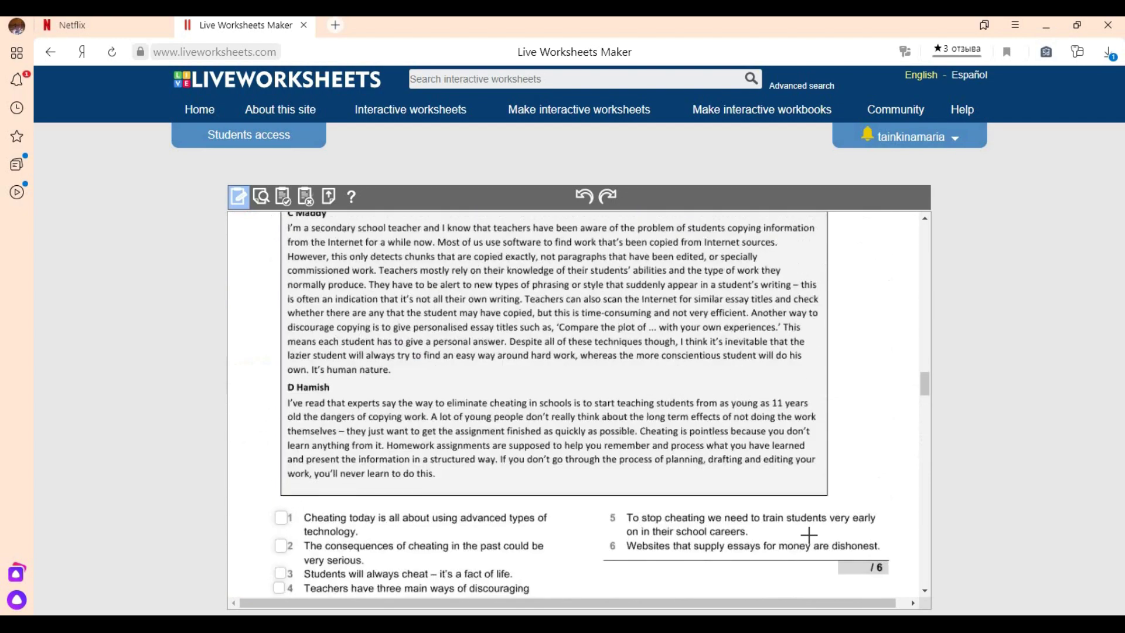
scroll(809, 535, "up", 20)
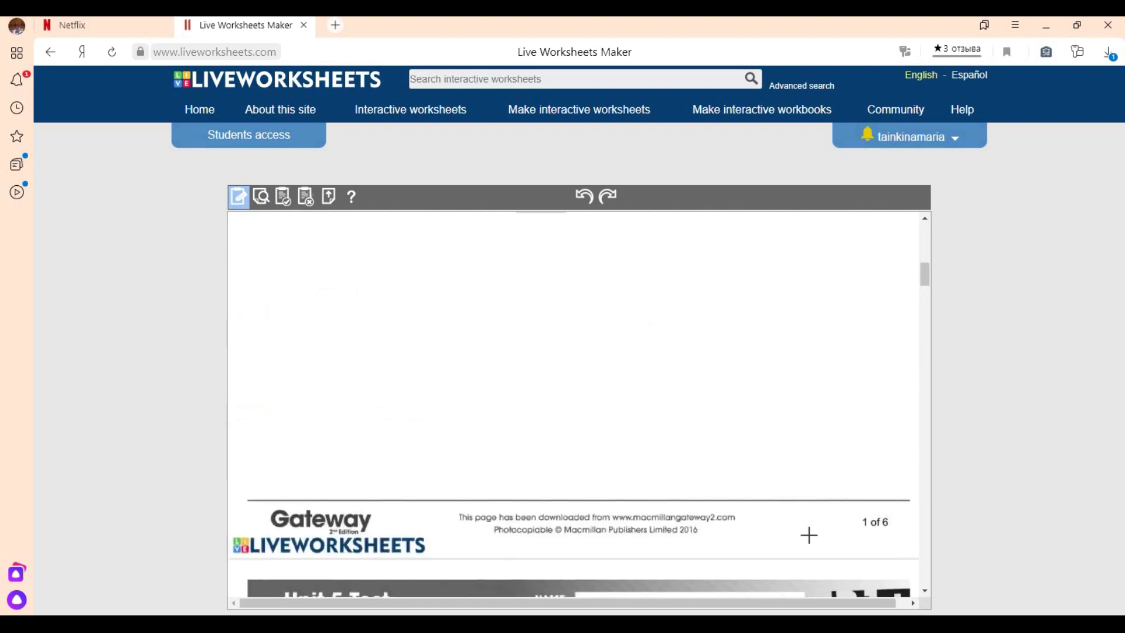
scroll(810, 535, "up", 3)
scroll(639, 482, "down", 2)
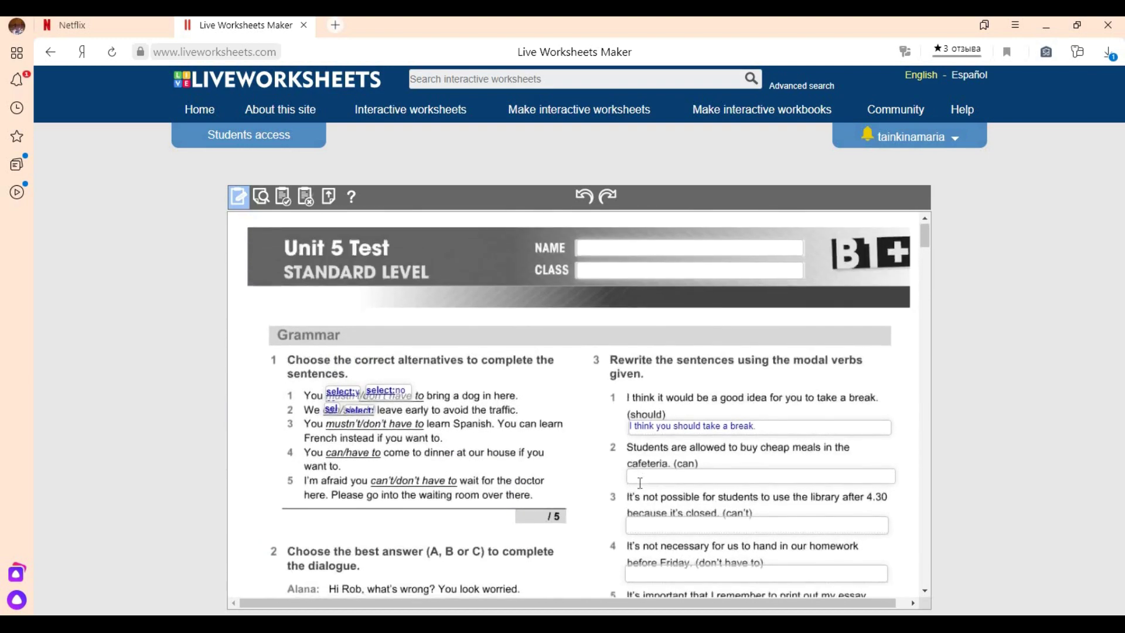
scroll(639, 482, "down", 2)
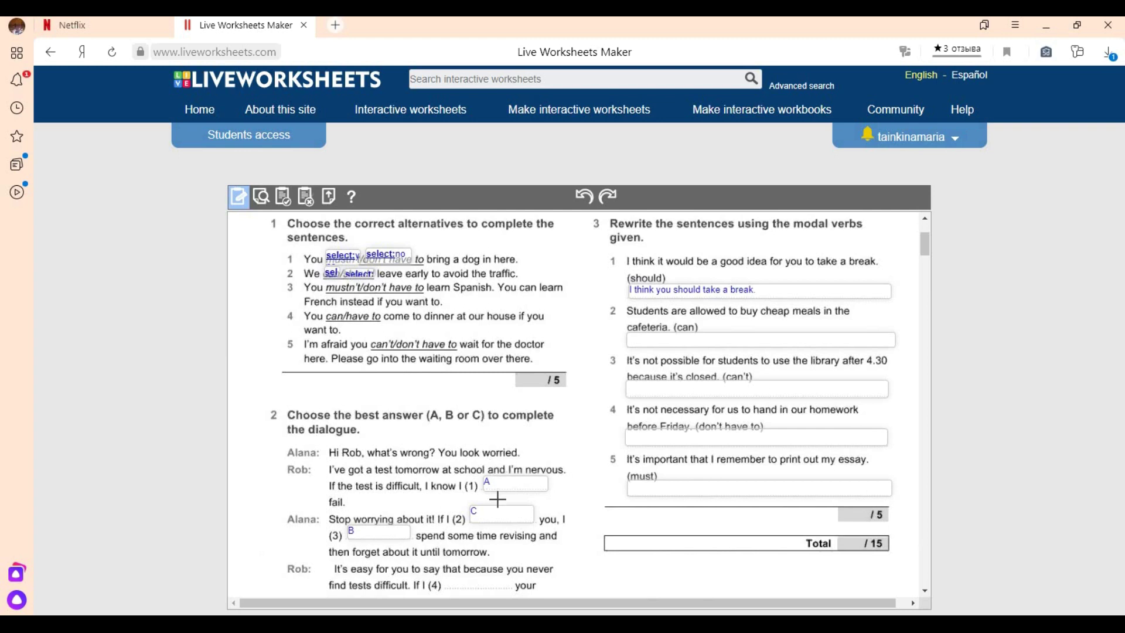
scroll(500, 492, "down", 2)
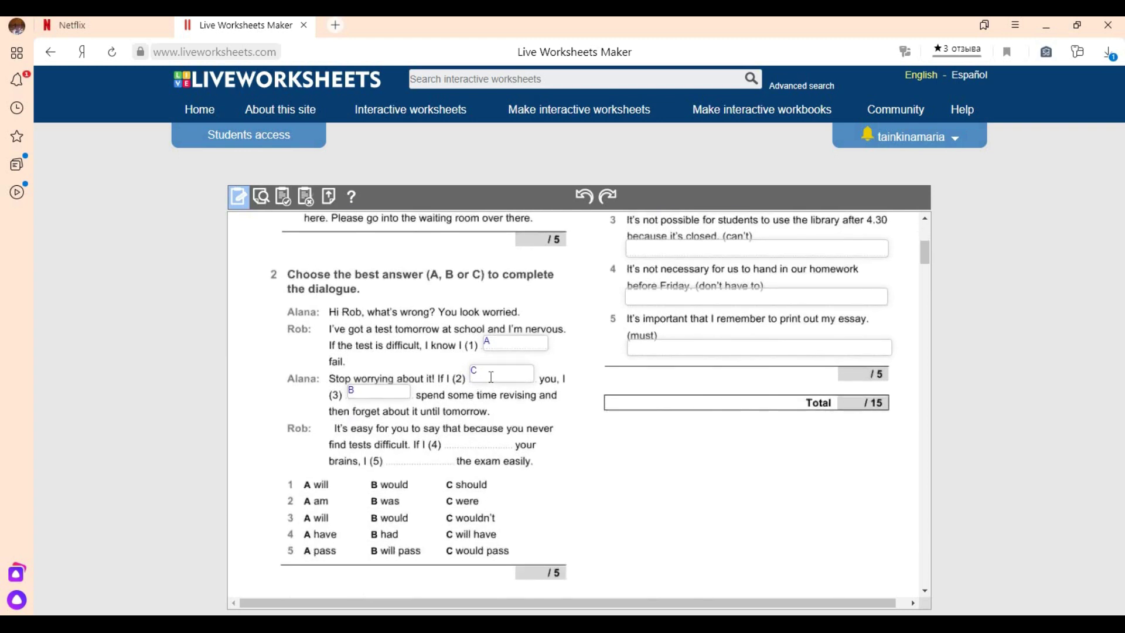
scroll(494, 378, "down", 3)
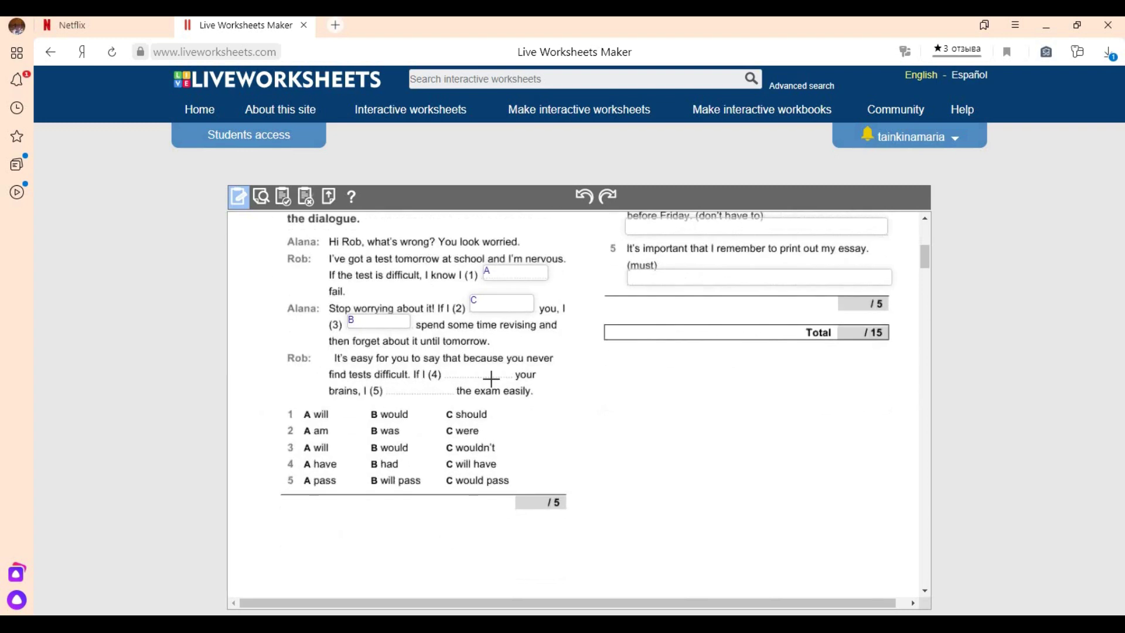
Step: Save the worksheet as private with the title "Unit 5 Gateway B1+ Standard"
scroll(491, 379, "down", 3)
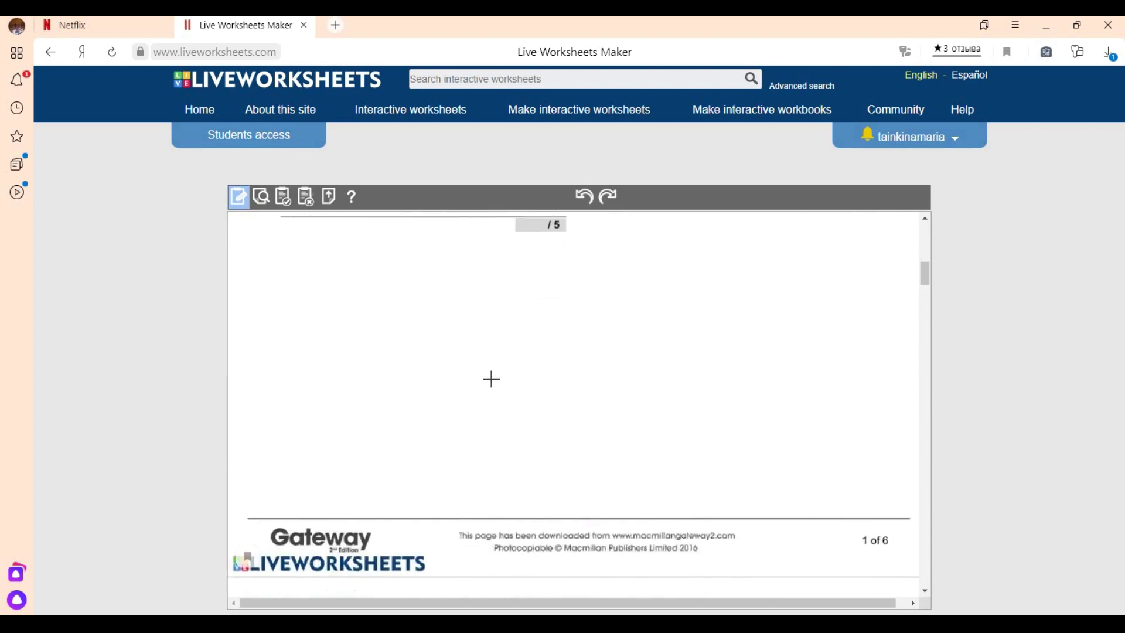
scroll(491, 380, "down", 6)
scroll(508, 324, "up", 2)
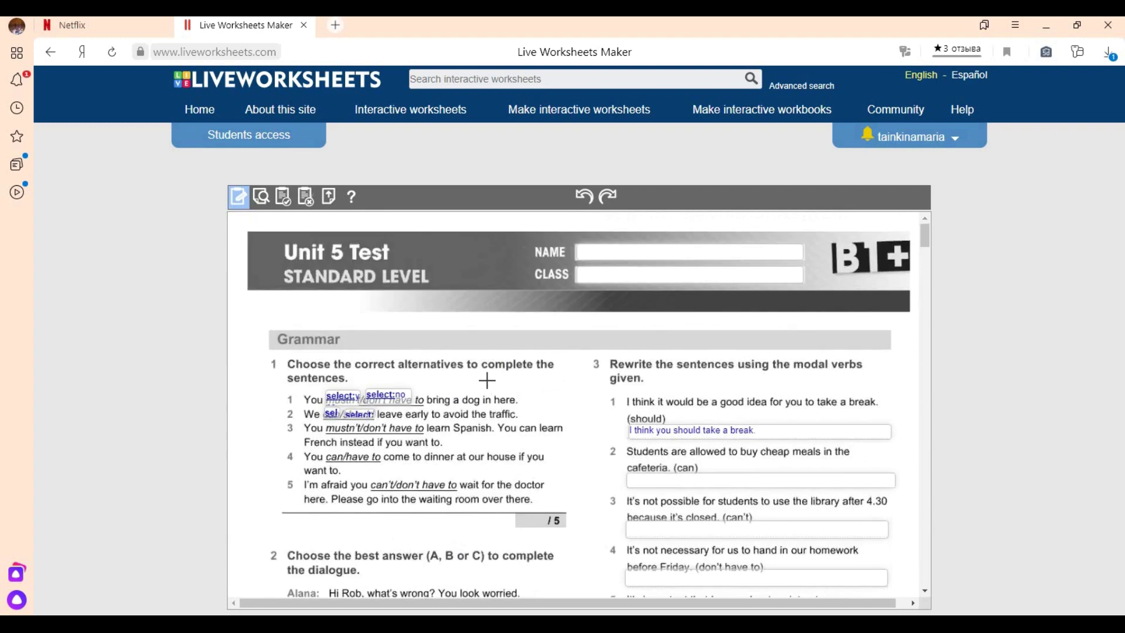
left_click(286, 199)
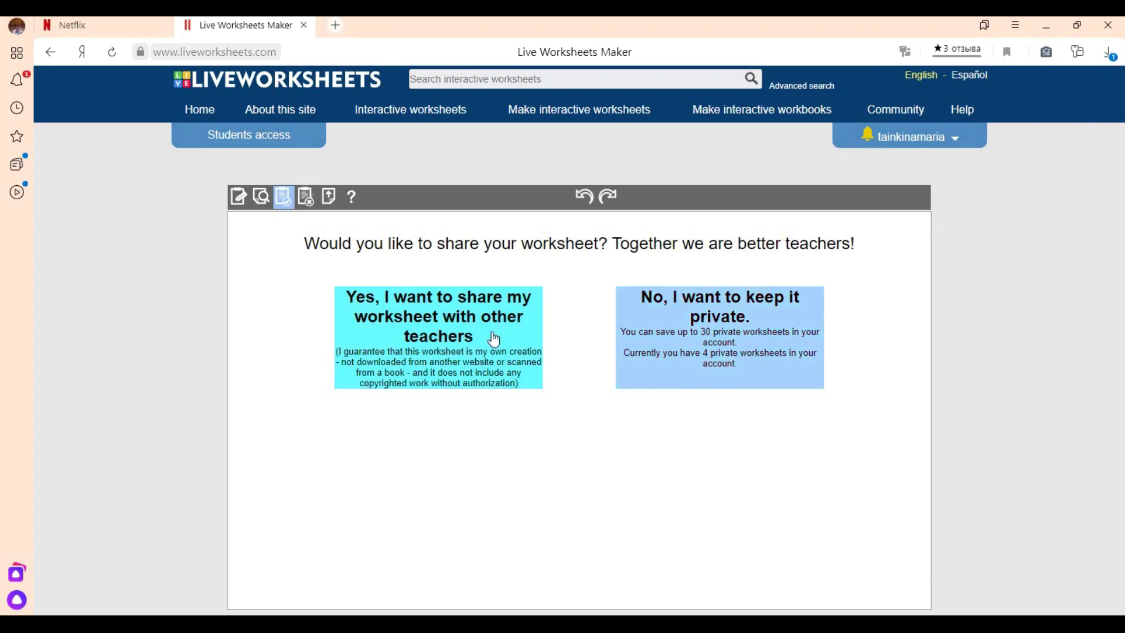
left_click(741, 351)
left_click(637, 449)
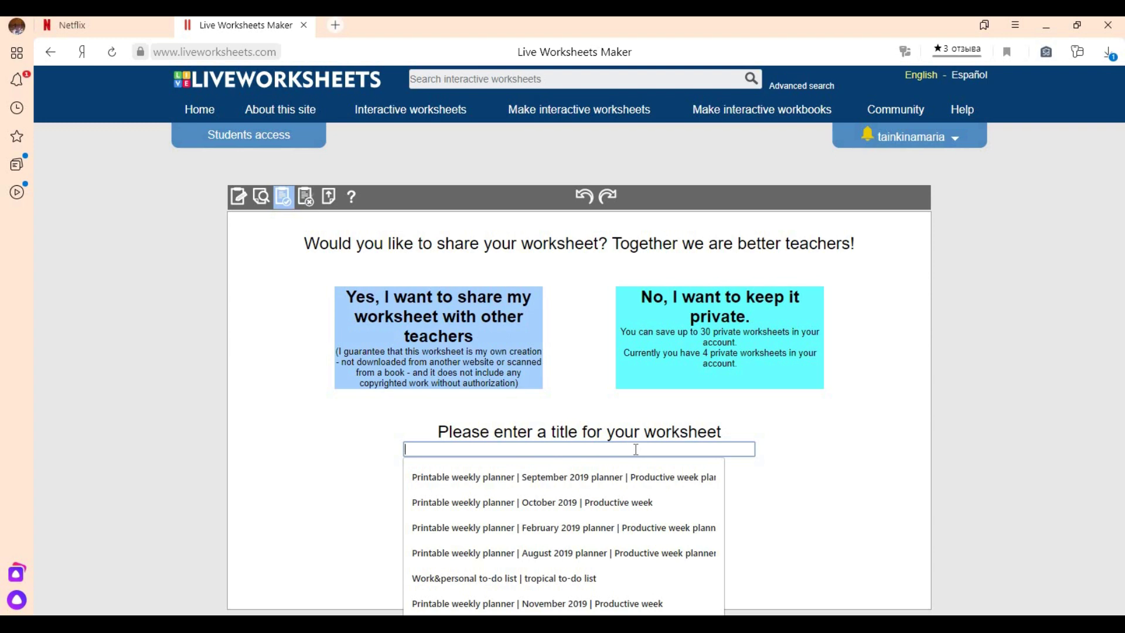
type("unit")
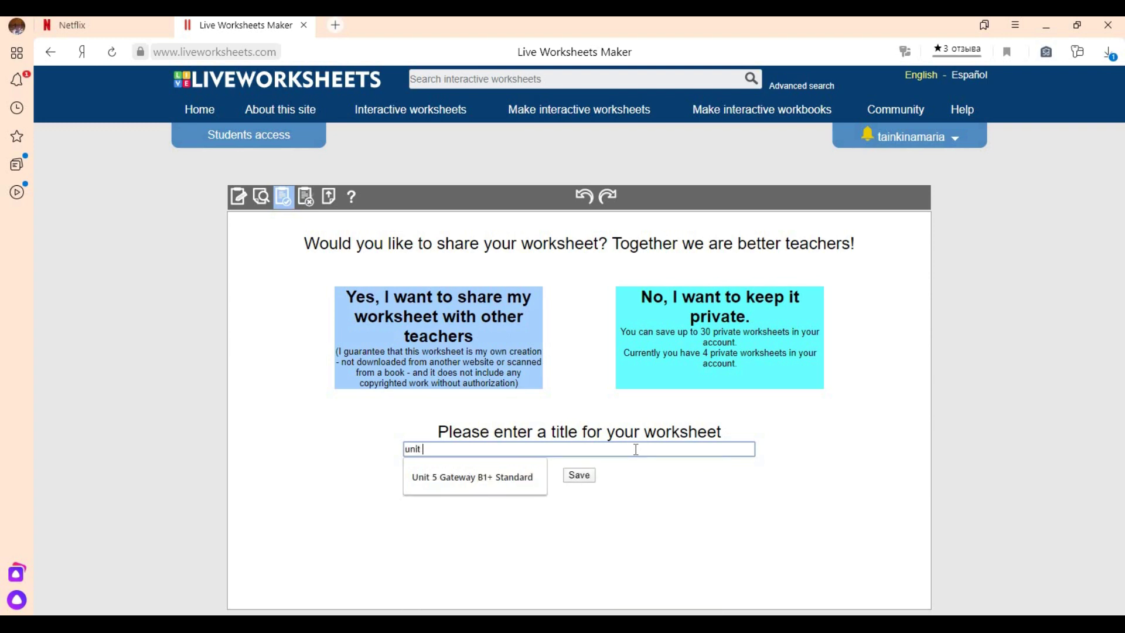
left_click(519, 480)
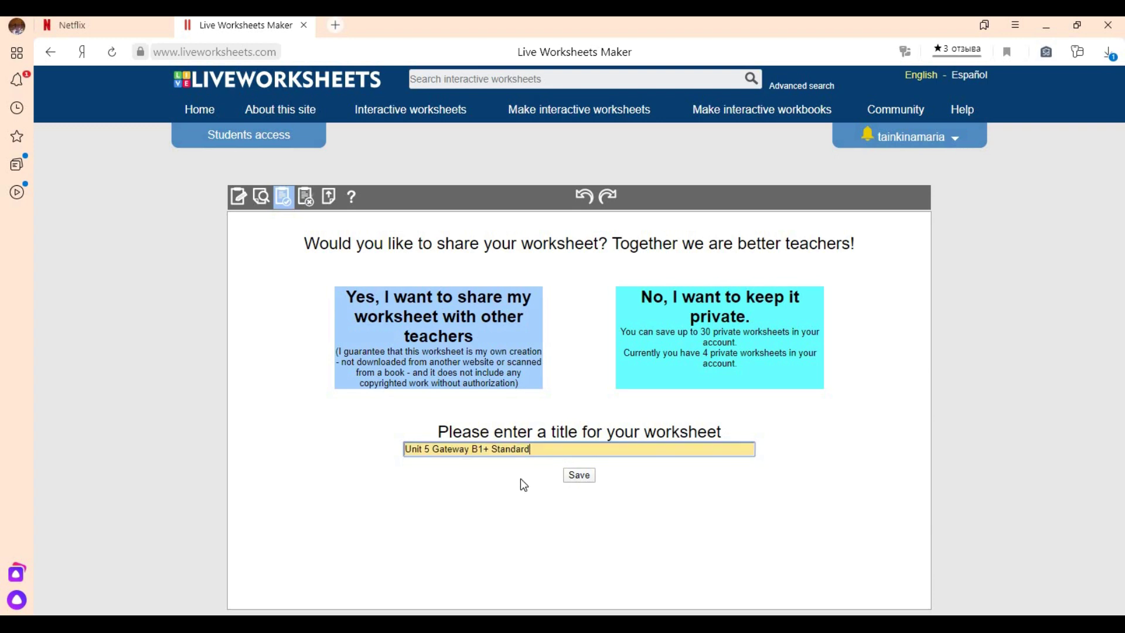
left_click(579, 475)
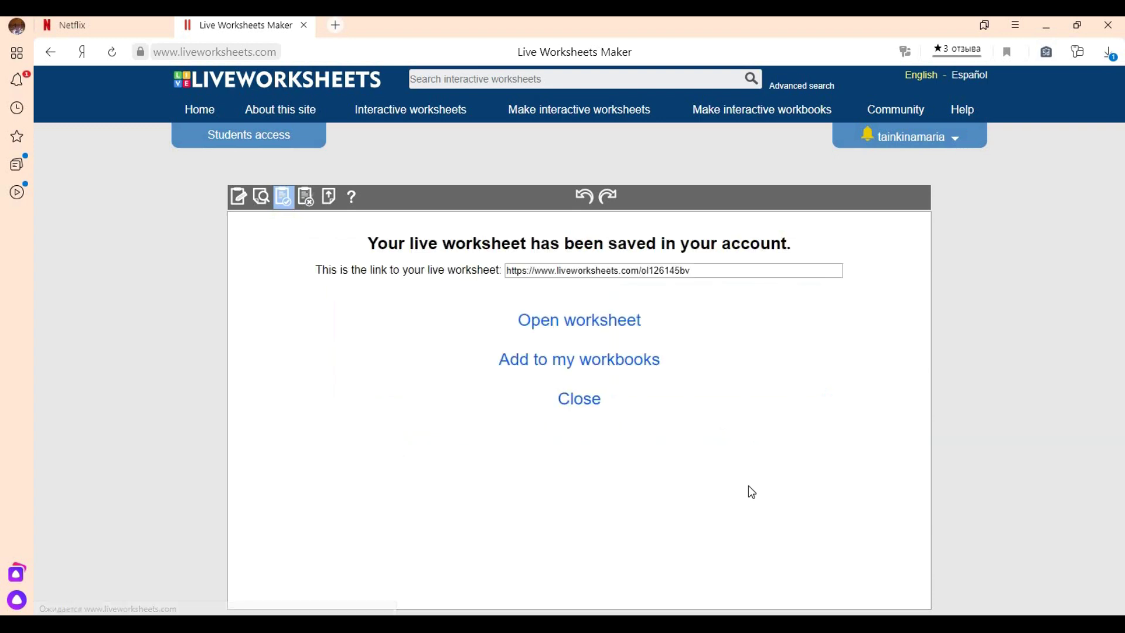
Step: Select the link to the saved live worksheet and open the worksheet itself
left_click_drag(719, 270, 418, 273)
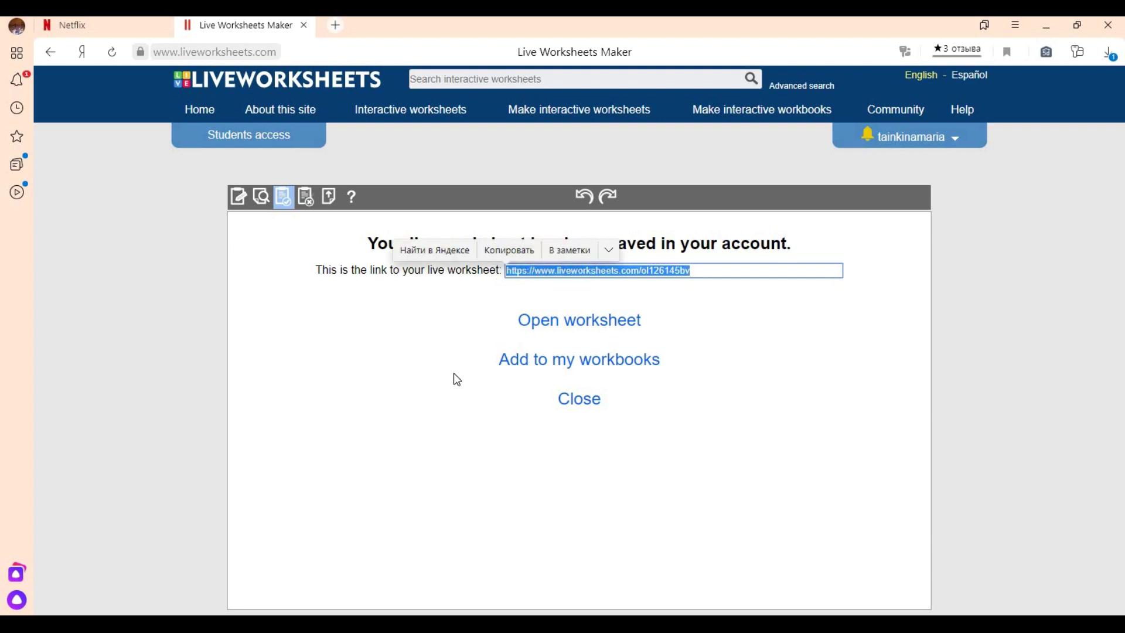
left_click(597, 324)
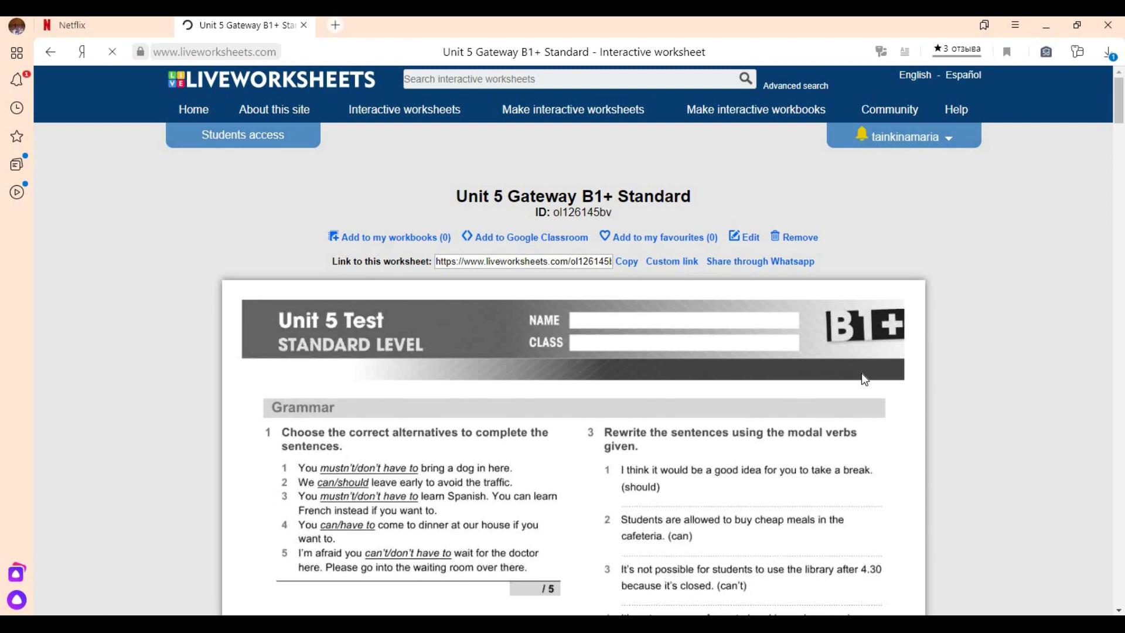
scroll(865, 379, "down", 3)
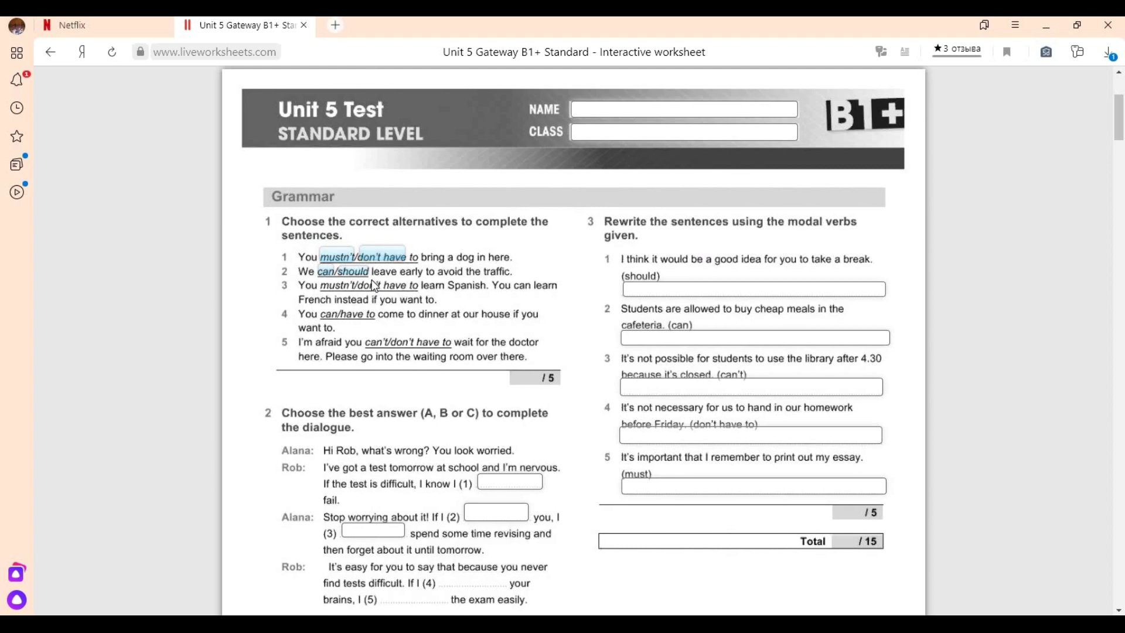
Step: Choose "mustn't" and "can" in sentences 1 and 2 of Grammar exercise 1, and fill gaps 1–3 of exercise 2 with A, were and would
left_click(337, 257)
left_click(327, 273)
scroll(584, 346, "down", 1)
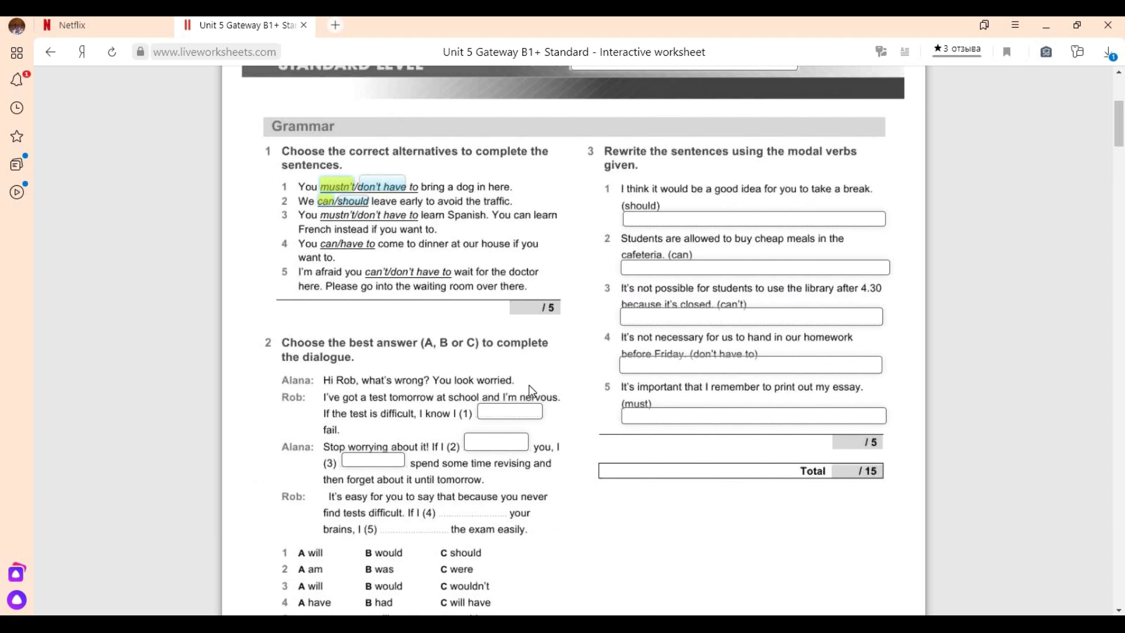
scroll(526, 387, "down", 2)
left_click(521, 269)
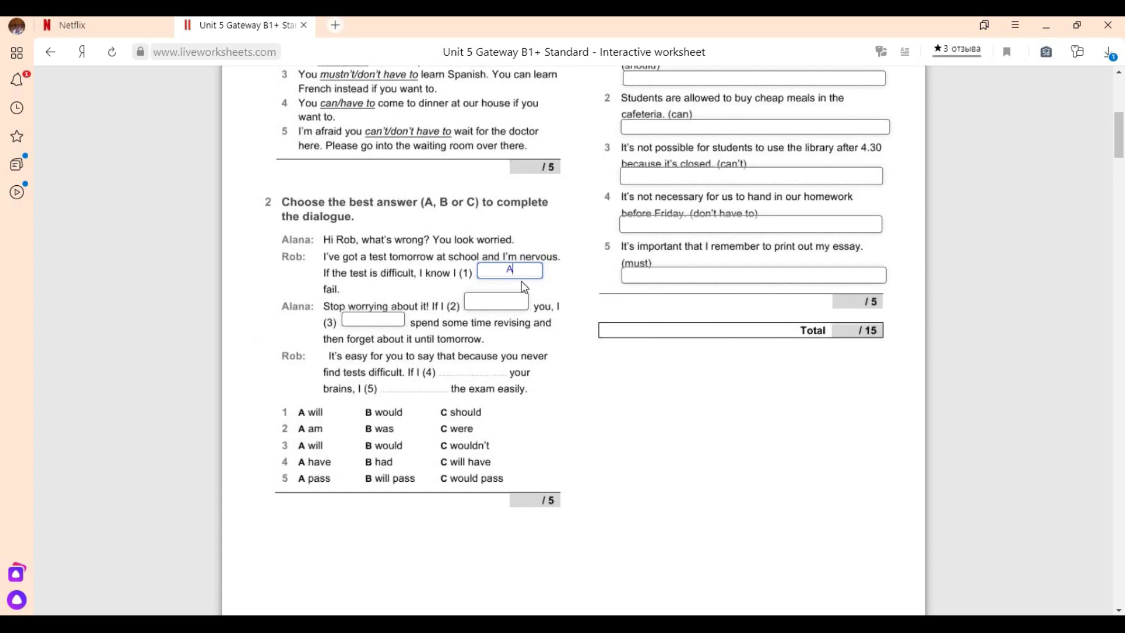
left_click(493, 300)
type("were")
left_click(391, 317)
type("would")
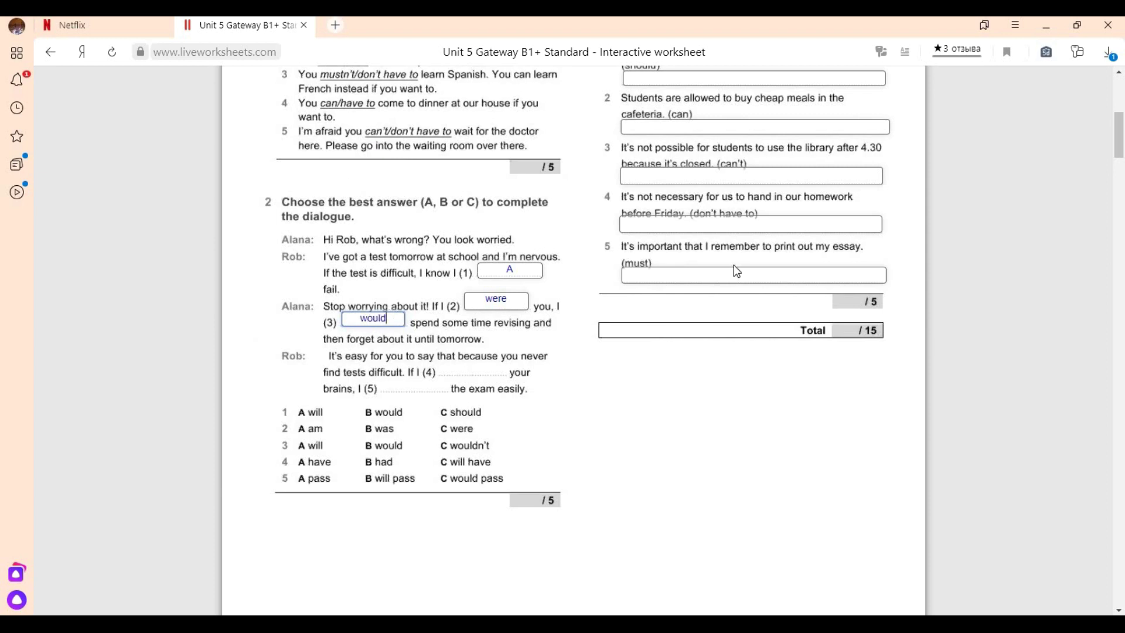
Step: Tick option A for question 1 of Listening exercise 11
scroll(734, 265, "up", 3)
scroll(731, 263, "down", 1)
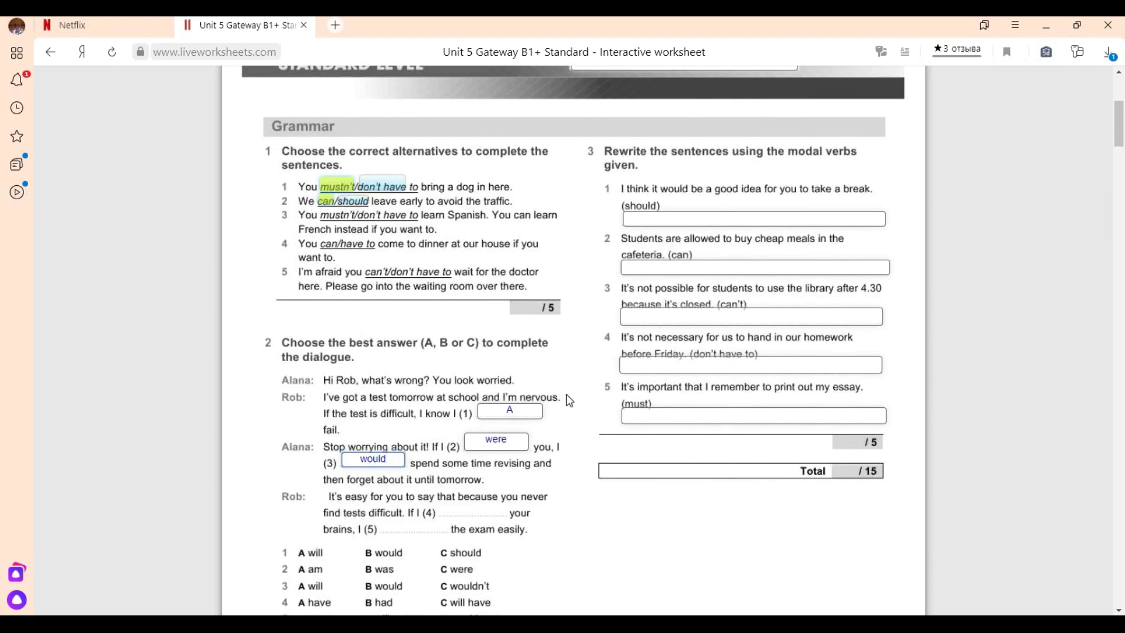
scroll(602, 405, "down", 8)
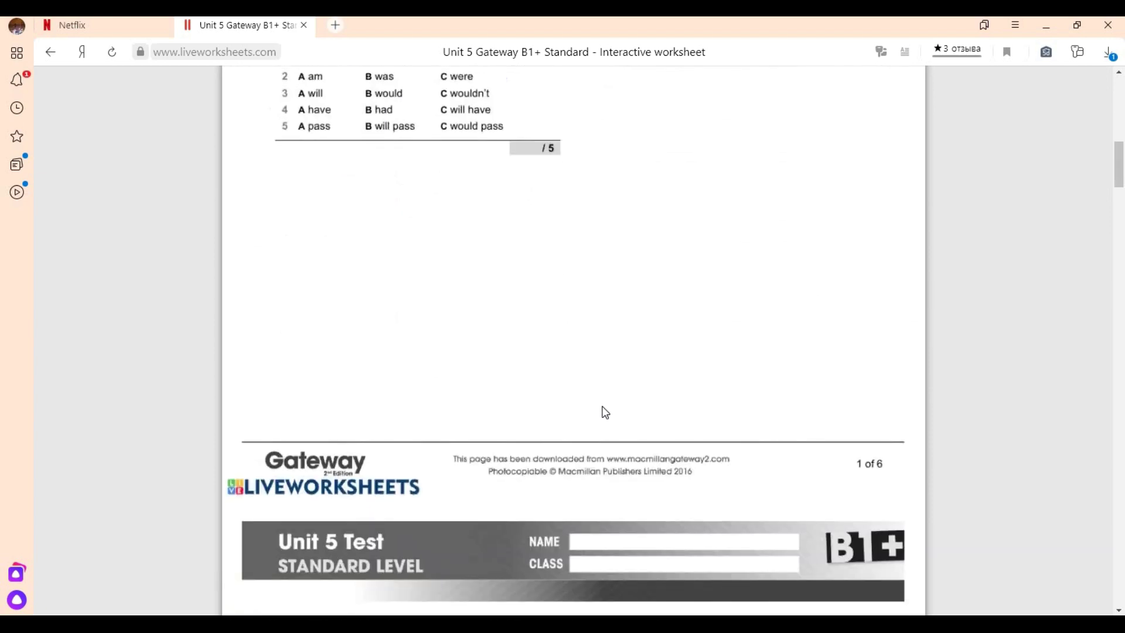
scroll(605, 412, "down", 9)
scroll(605, 412, "down", 4)
scroll(605, 412, "down", 20)
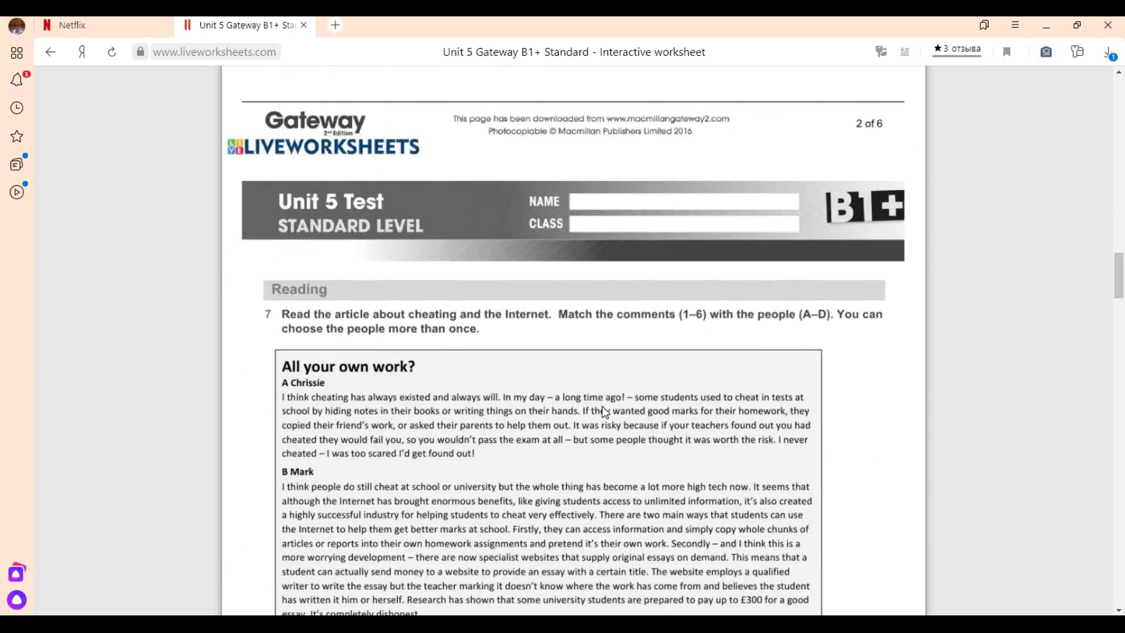
scroll(605, 412, "down", 3)
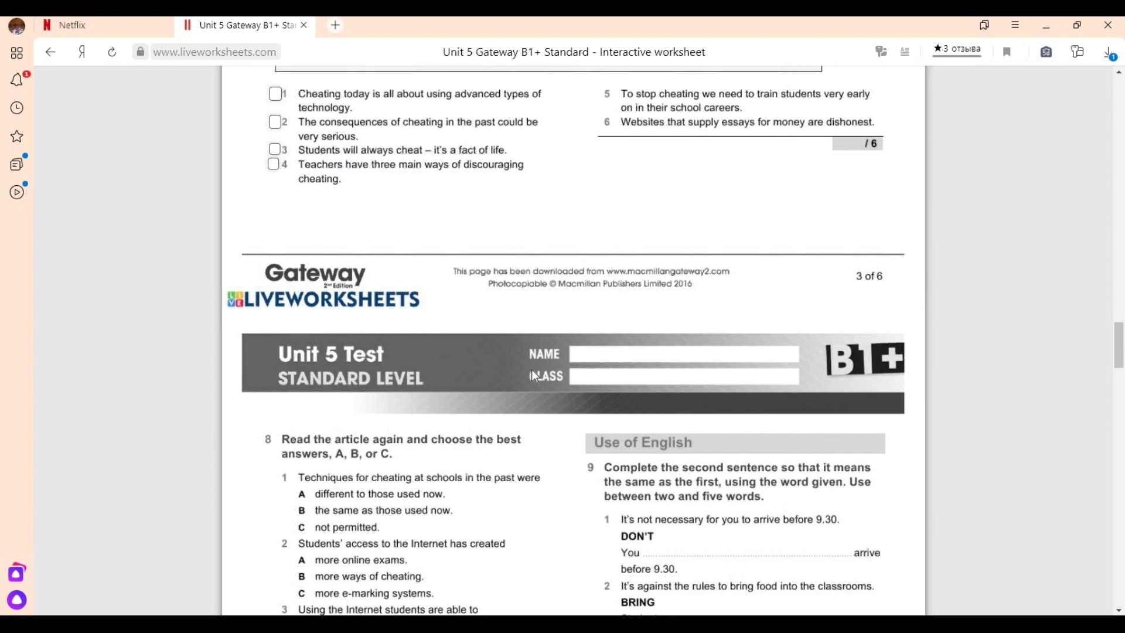
scroll(533, 371, "down", 6)
scroll(534, 375, "down", 13)
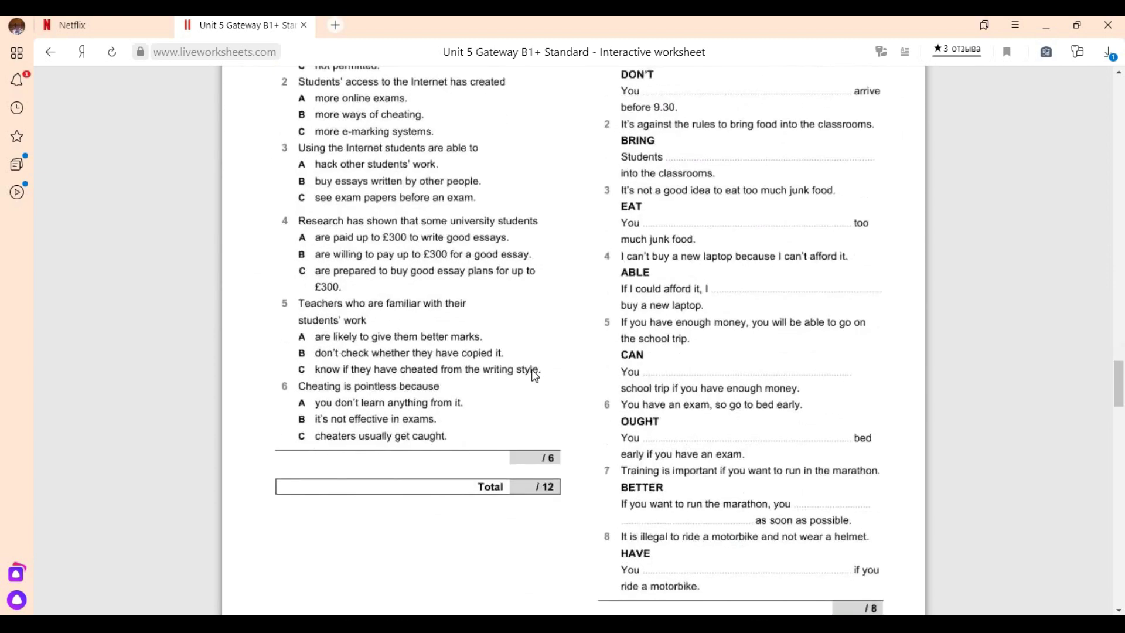
scroll(532, 370, "down", 3)
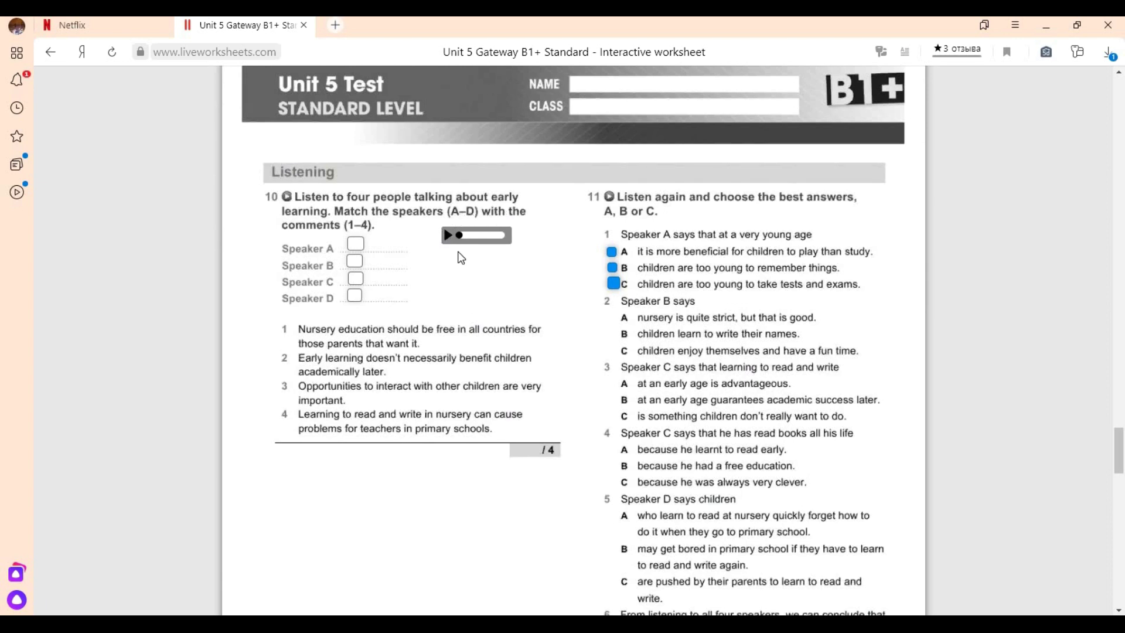
left_click(612, 253)
Step: Enter "writing" in the large answer box of Writing exercise 12
scroll(587, 330, "down", 5)
scroll(587, 330, "down", 13)
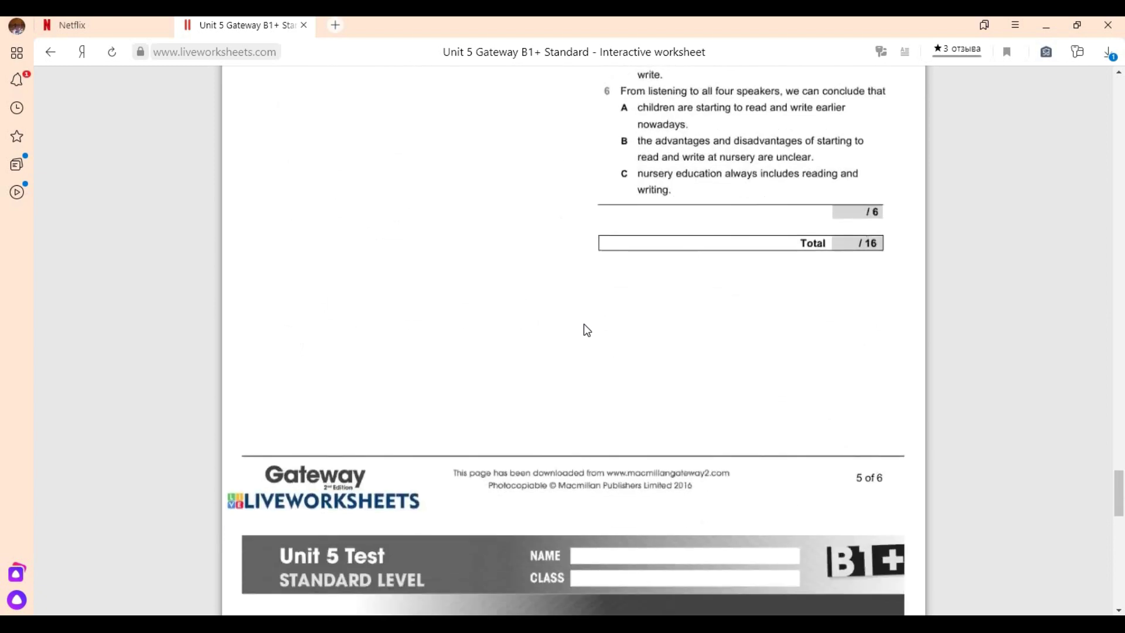
left_click(504, 242)
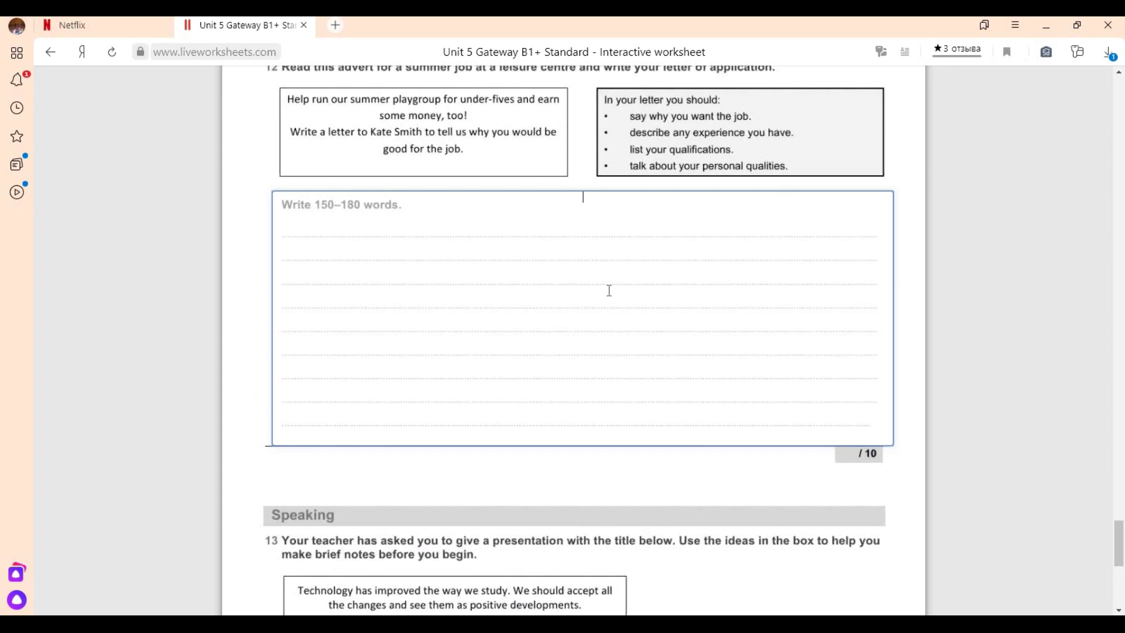
type("writing")
Step: Finish the worksheet and choose to email the answers to the teacher
scroll(609, 291, "down", 8)
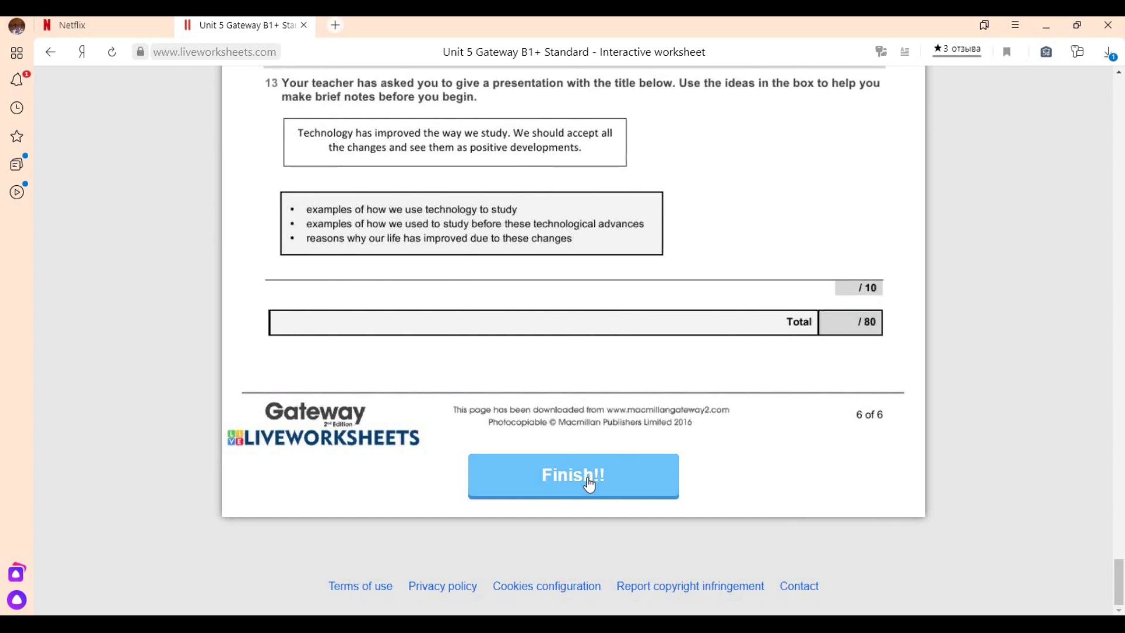
left_click(588, 479)
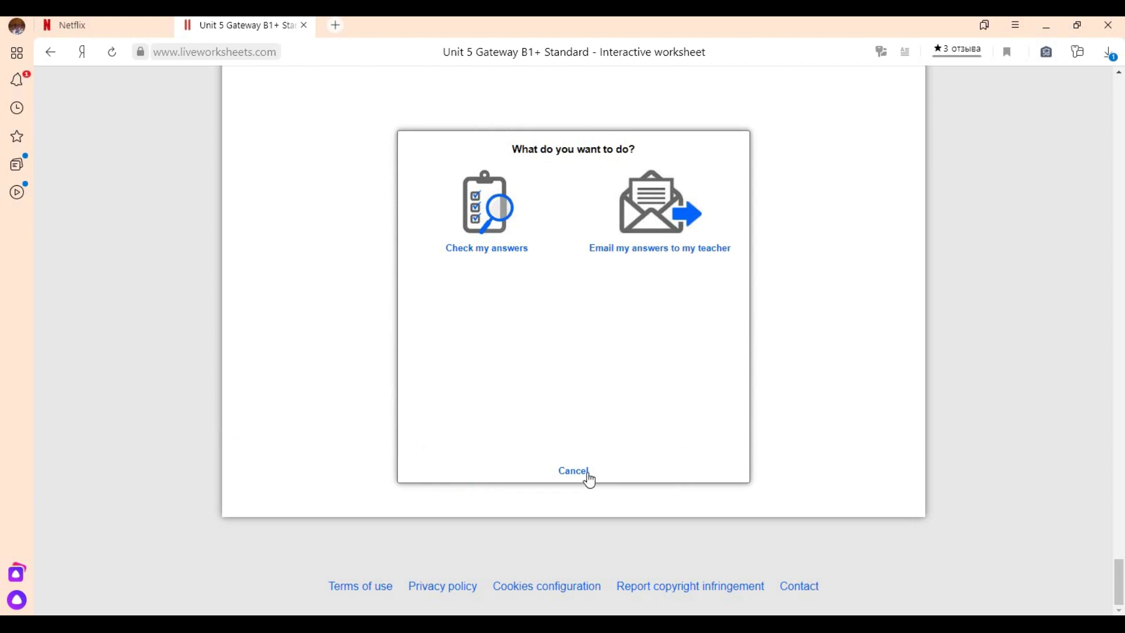
left_click(664, 223)
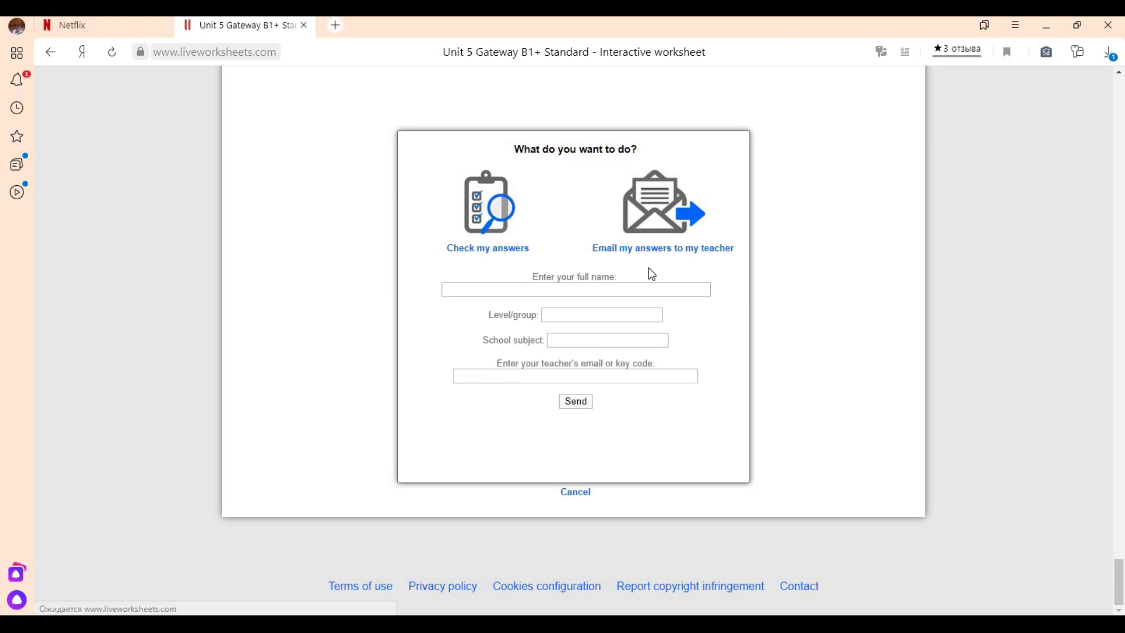
Step: Fill in the student's full name, set the level/group to 642TB1+ and the school subject to english
left_click(650, 292)
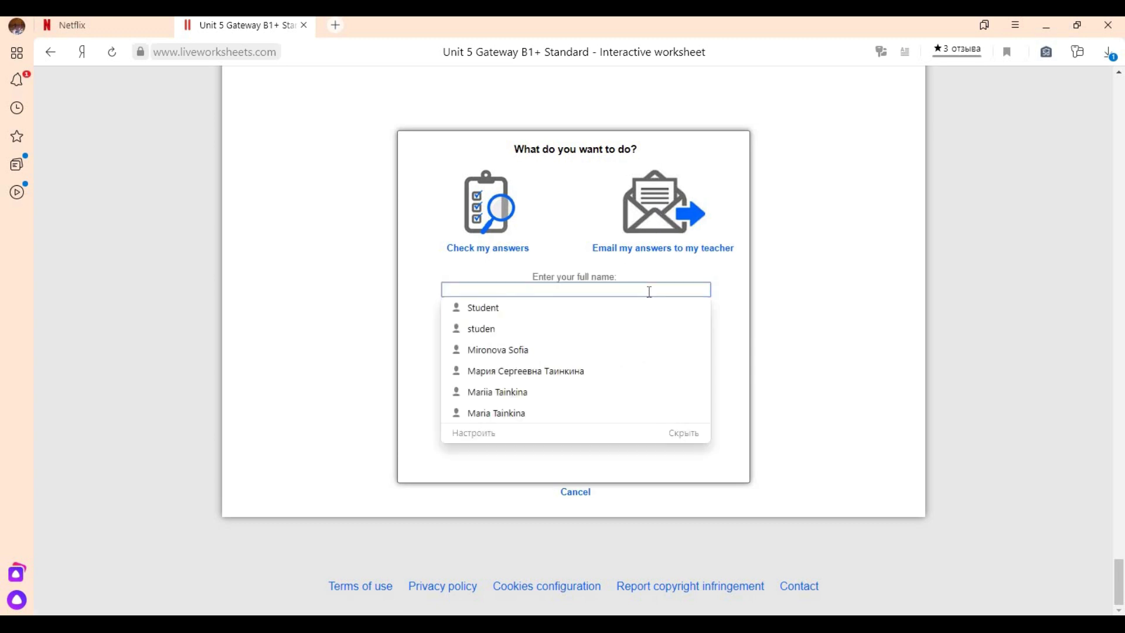
left_click(550, 351)
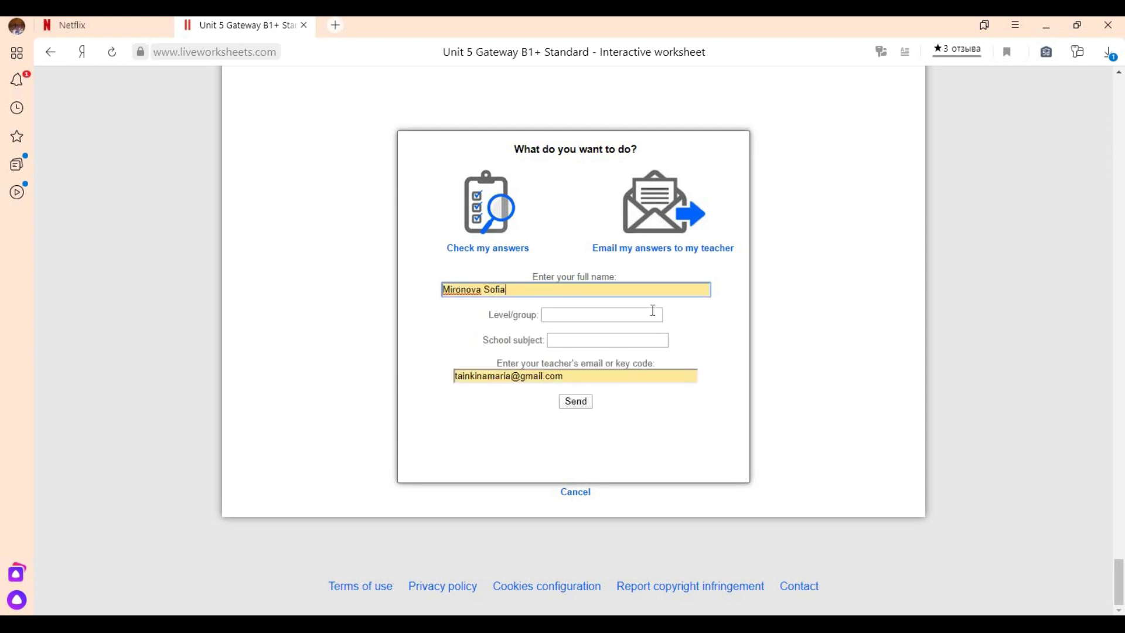
left_click(647, 314)
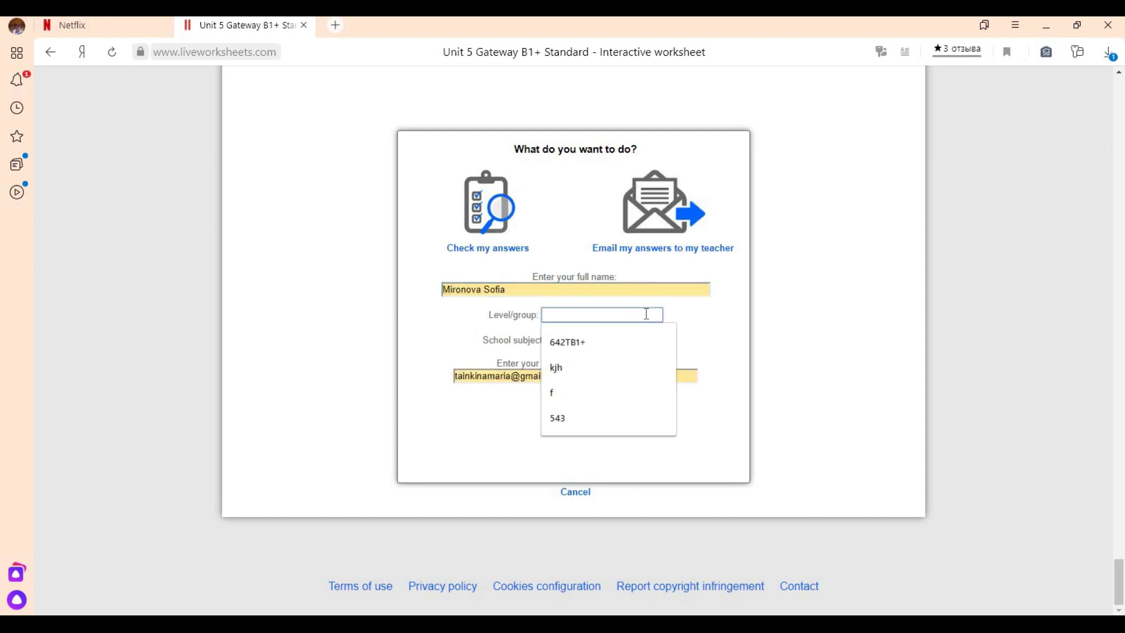
left_click(635, 340)
left_click(635, 339)
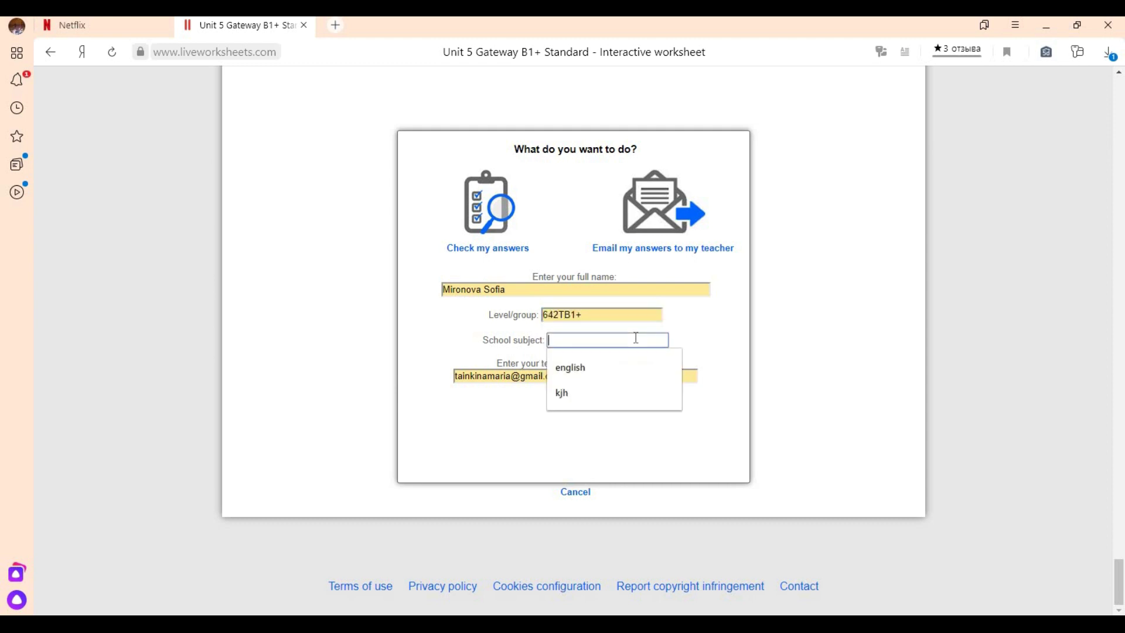
left_click(623, 363)
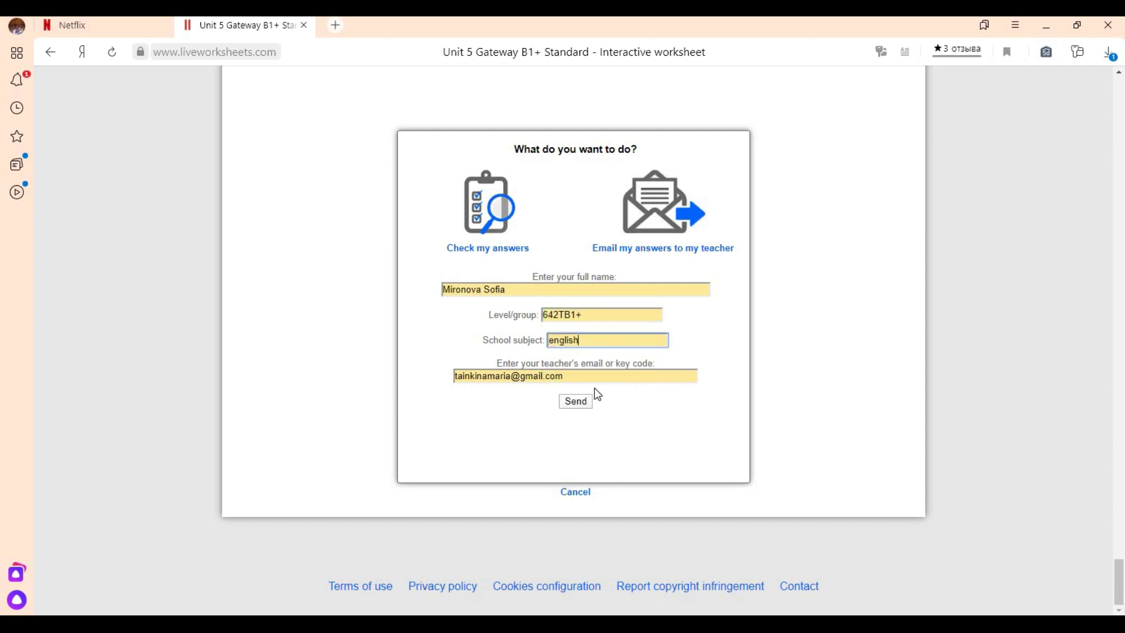
Step: Send the answers to the teacher's prefilled email address and dismiss the site's notification
left_click(579, 375)
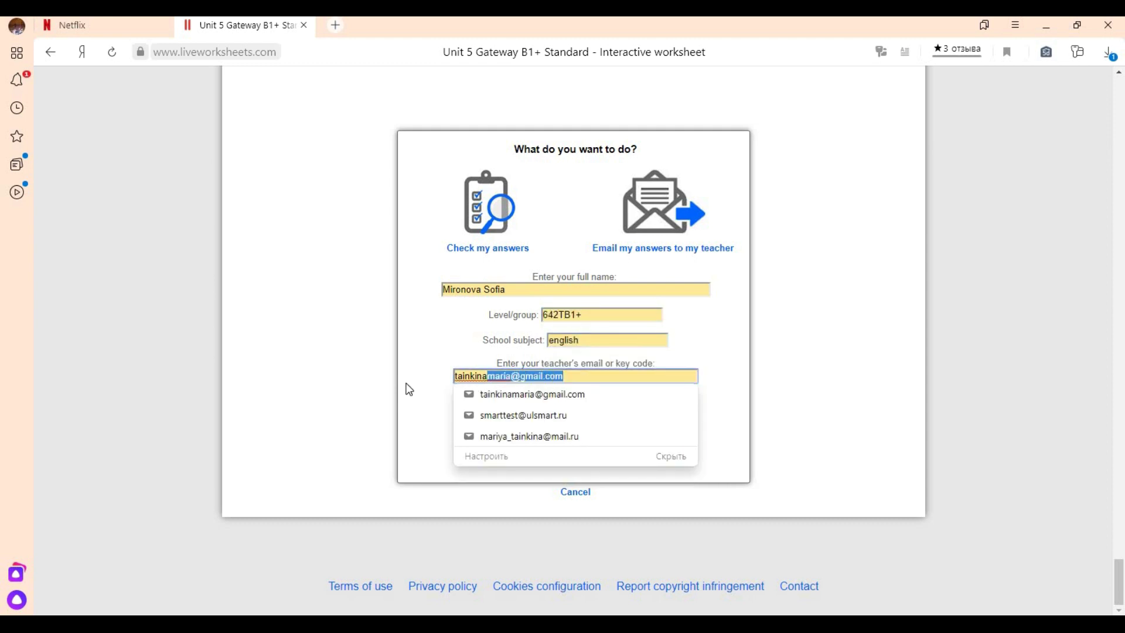
left_click(831, 362)
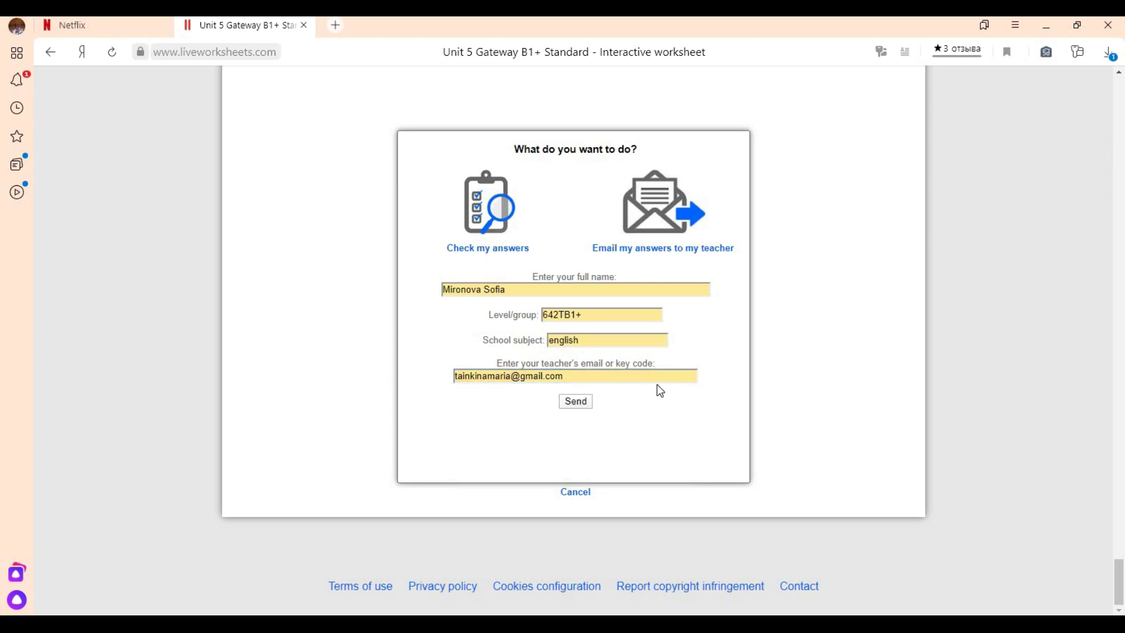
left_click(578, 404)
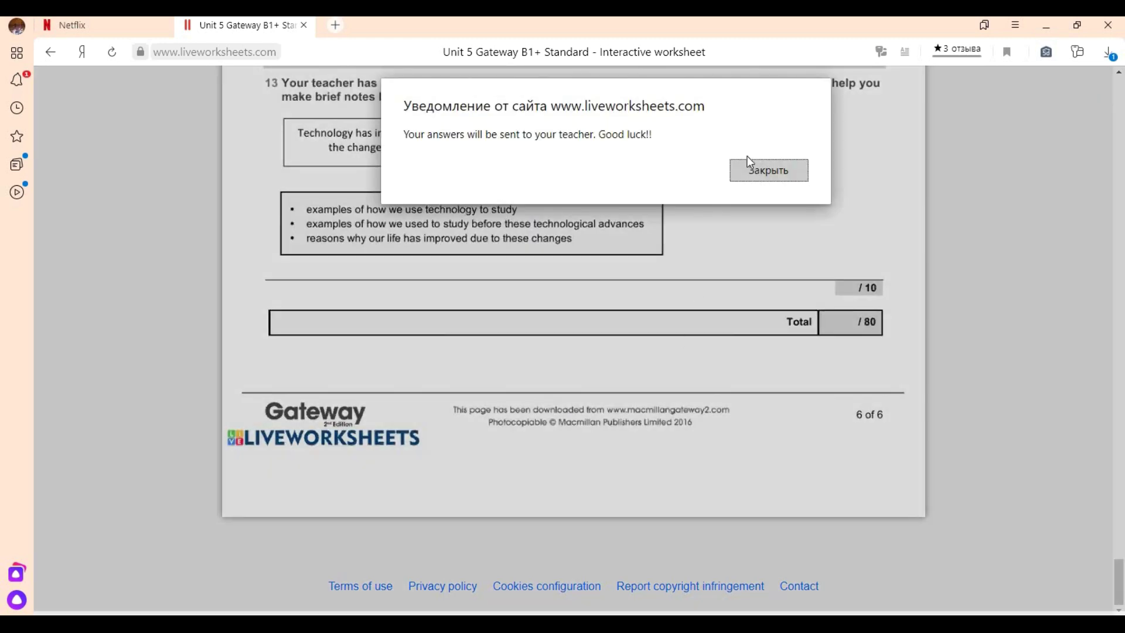
left_click(752, 167)
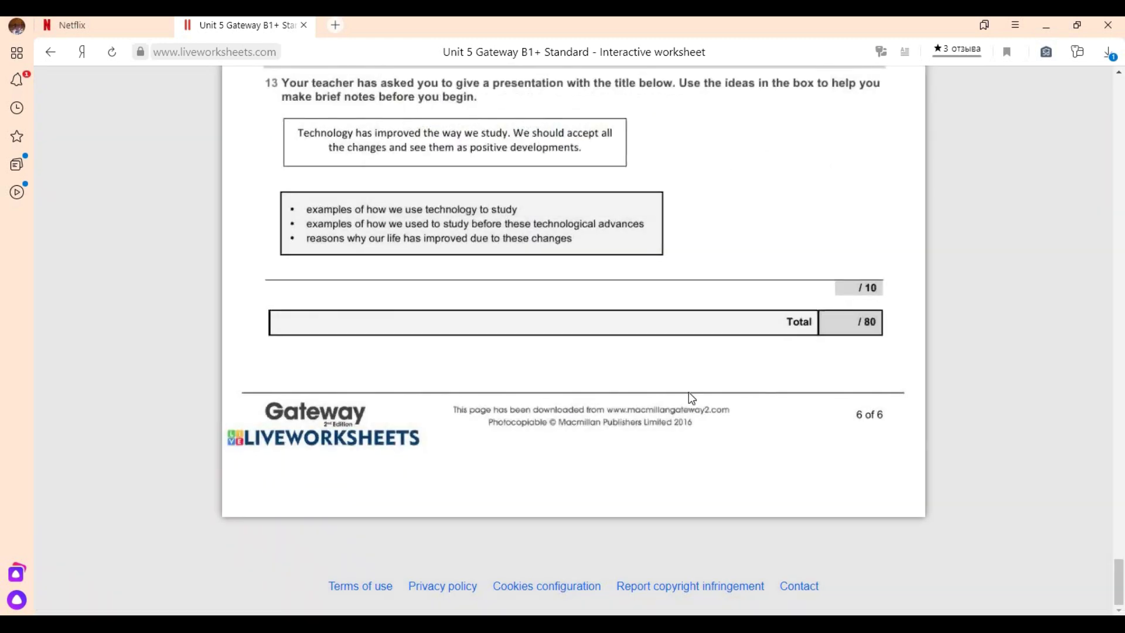
Step: Go back to the start of the submitted worksheet and examine its score and the marked Grammar answers
scroll(688, 393, "up", 20)
scroll(688, 392, "up", 20)
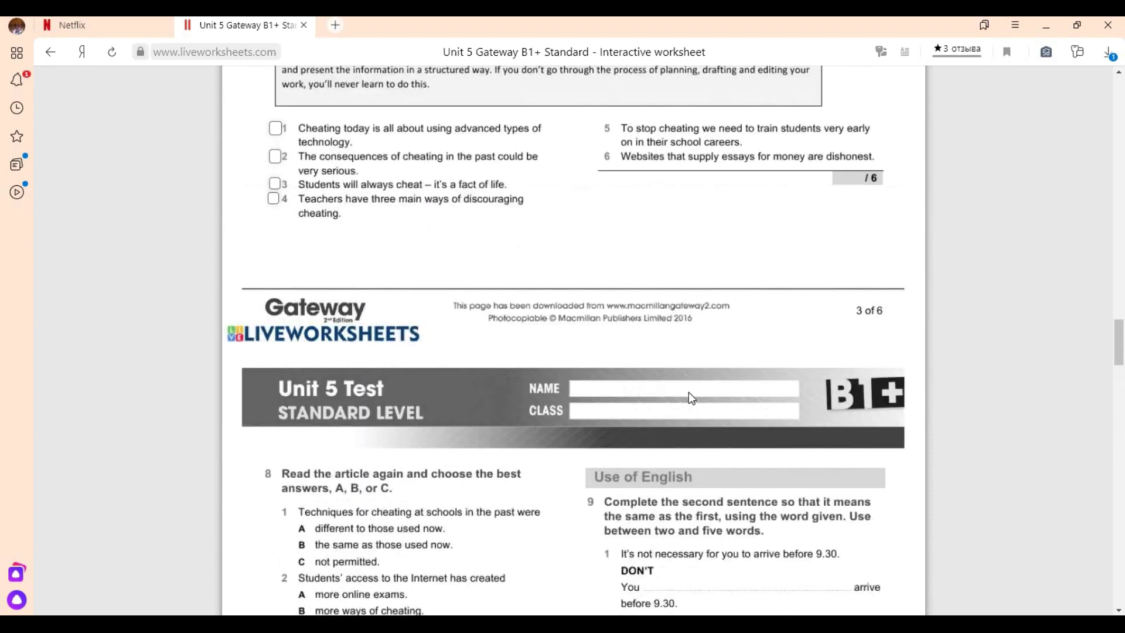
scroll(688, 392, "up", 20)
scroll(688, 392, "up", 20)
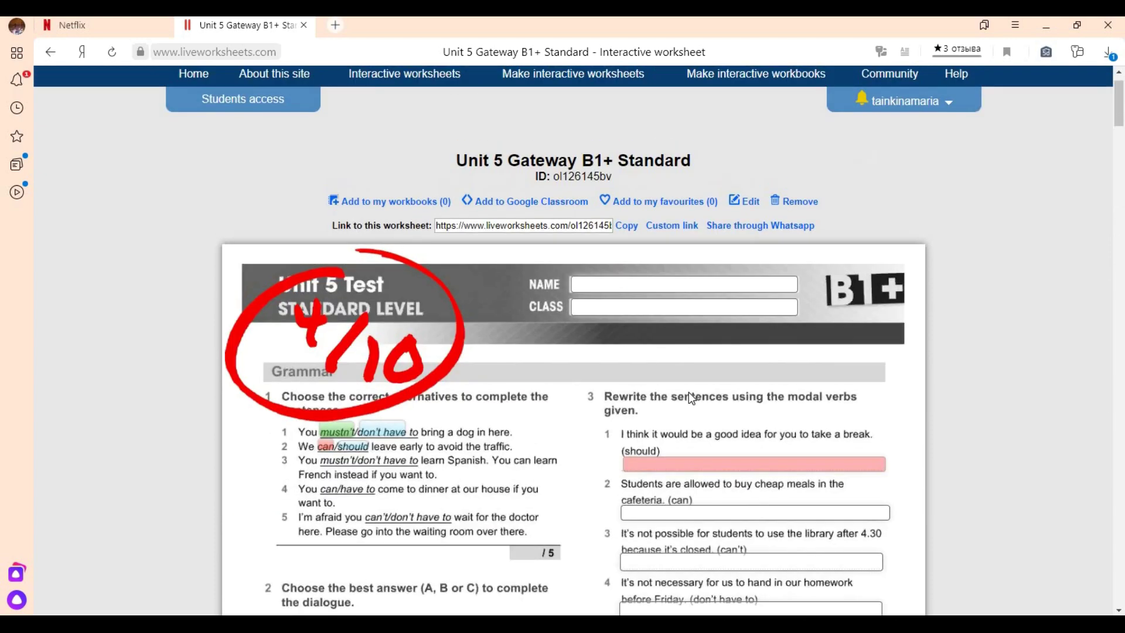
Step: Review the marked worksheet from the Grammar section through Vocabulary, Reading, Listening and Writing to the Speaking task on page 6
scroll(688, 392, "down", 1)
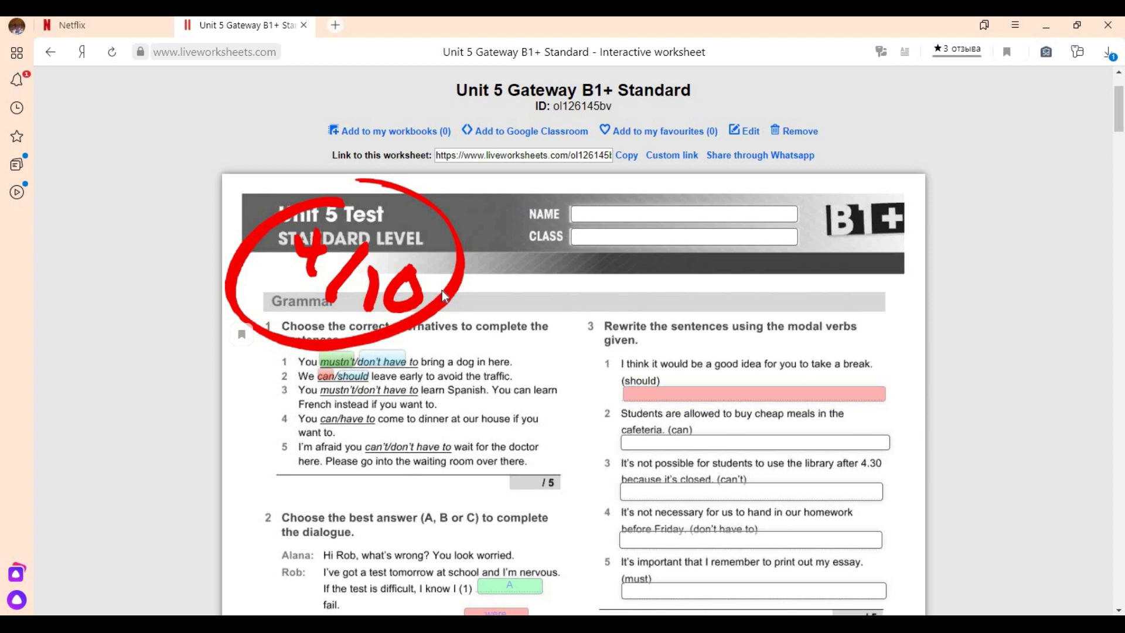
scroll(442, 290, "down", 3)
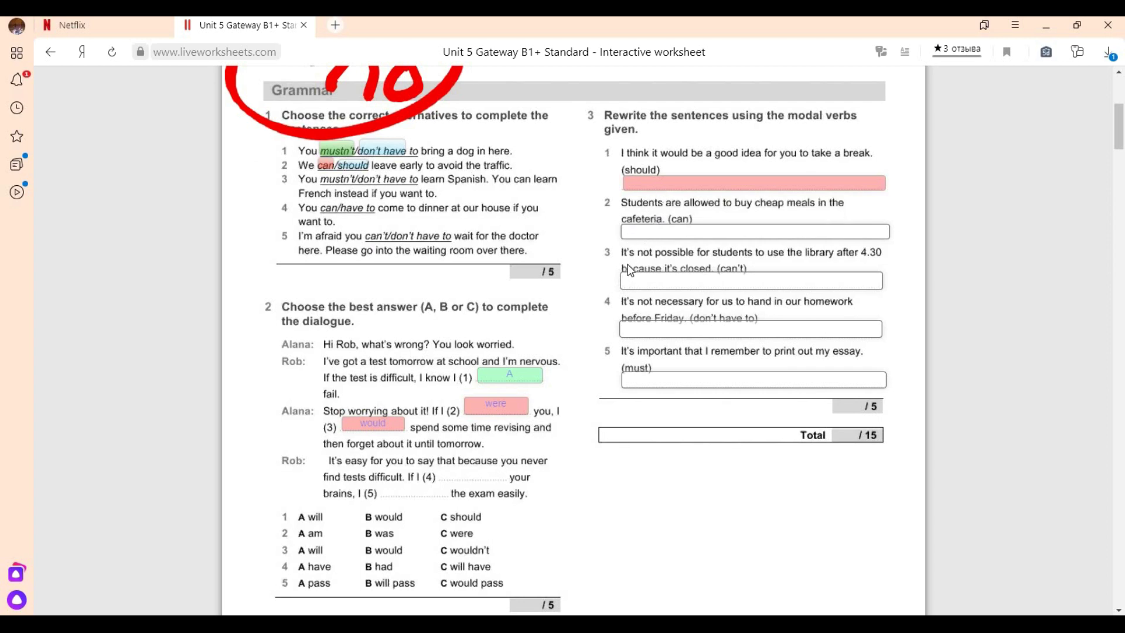
scroll(630, 270, "down", 5)
scroll(630, 271, "down", 7)
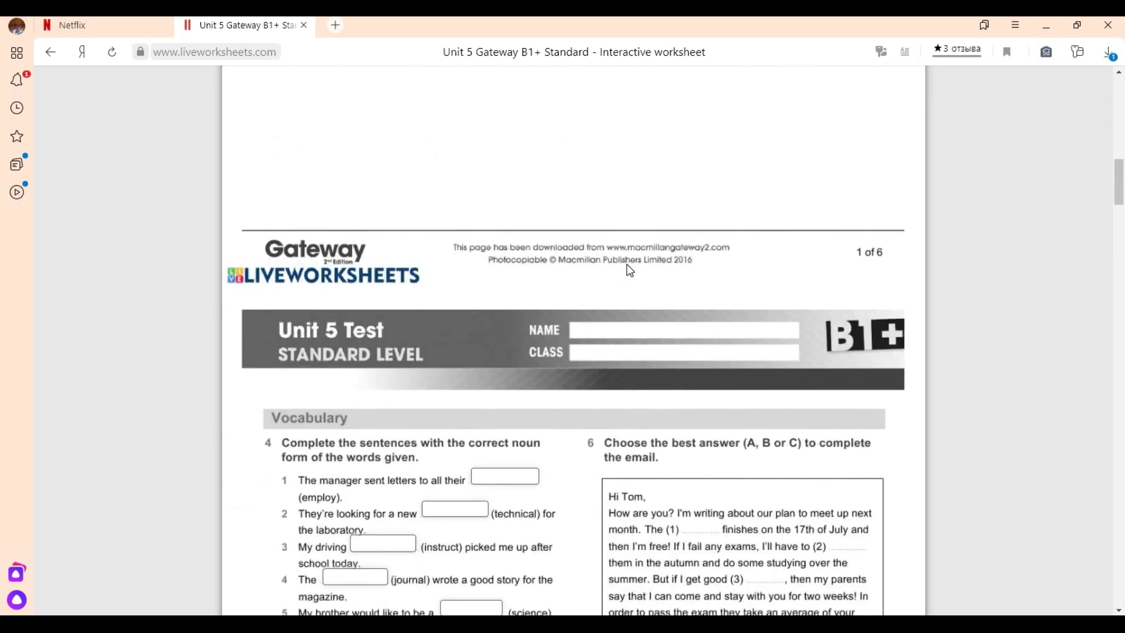
scroll(613, 291, "down", 18)
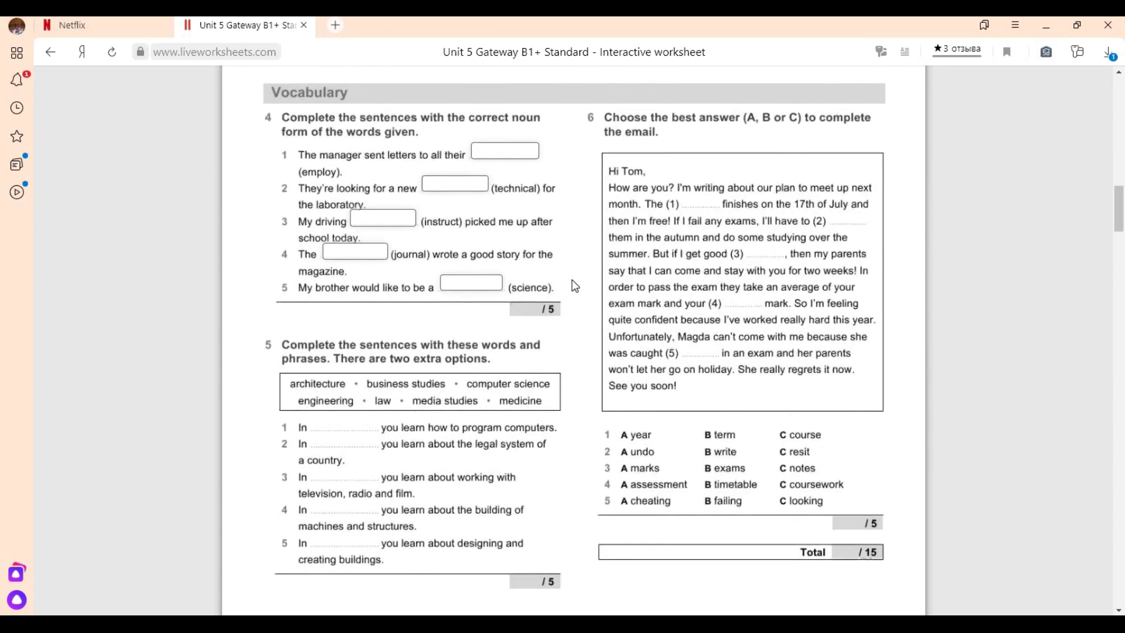
scroll(575, 280, "down", 14)
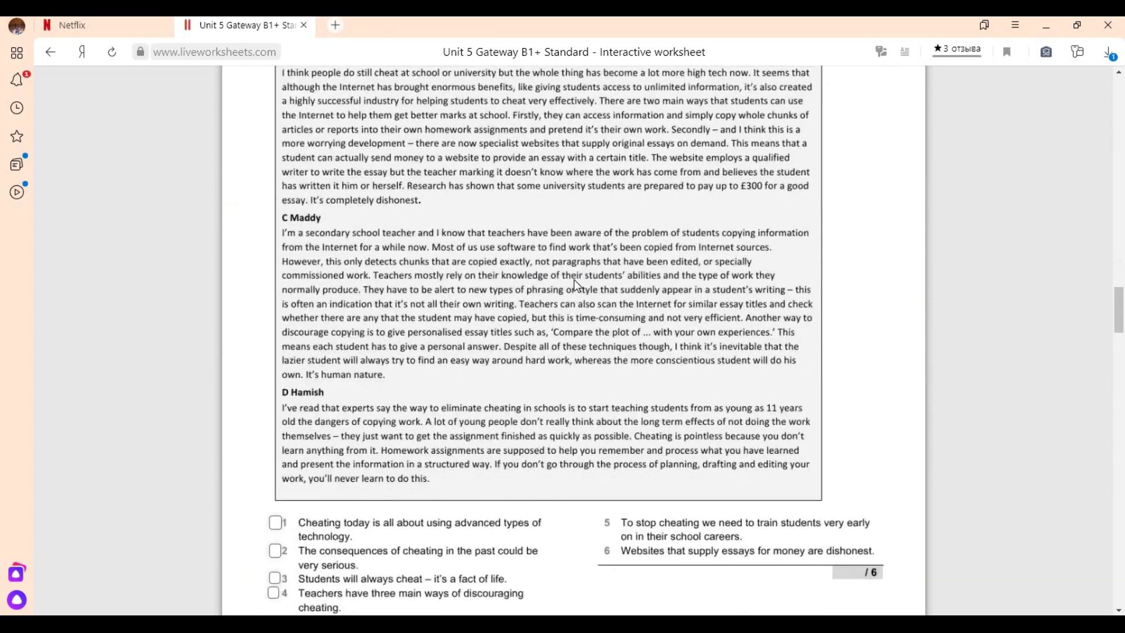
scroll(574, 279, "down", 19)
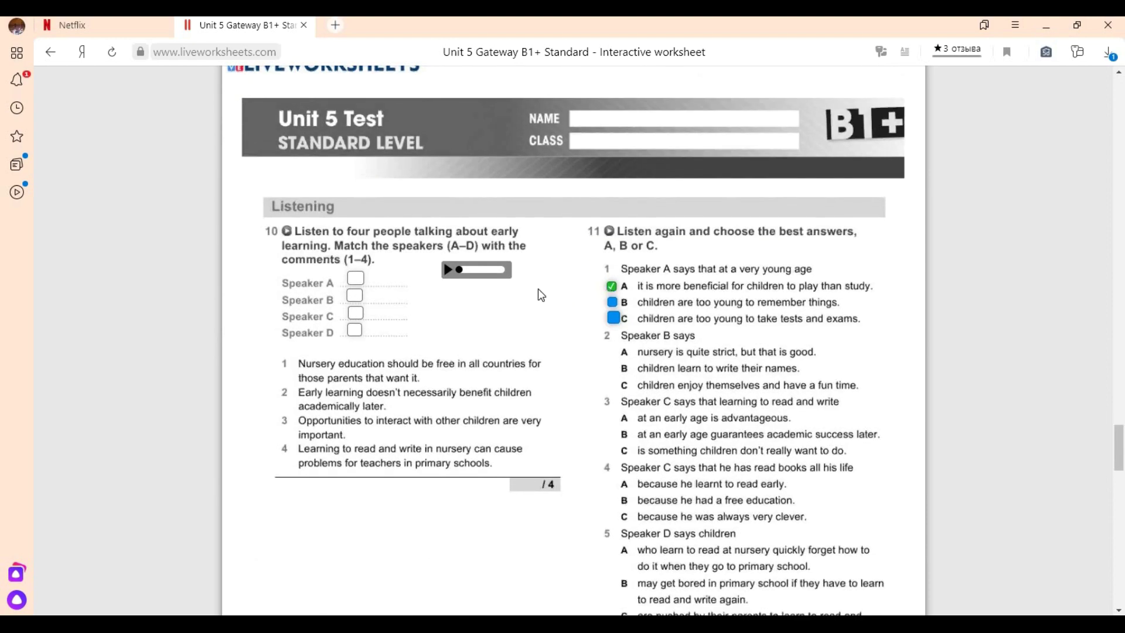
scroll(577, 305, "down", 15)
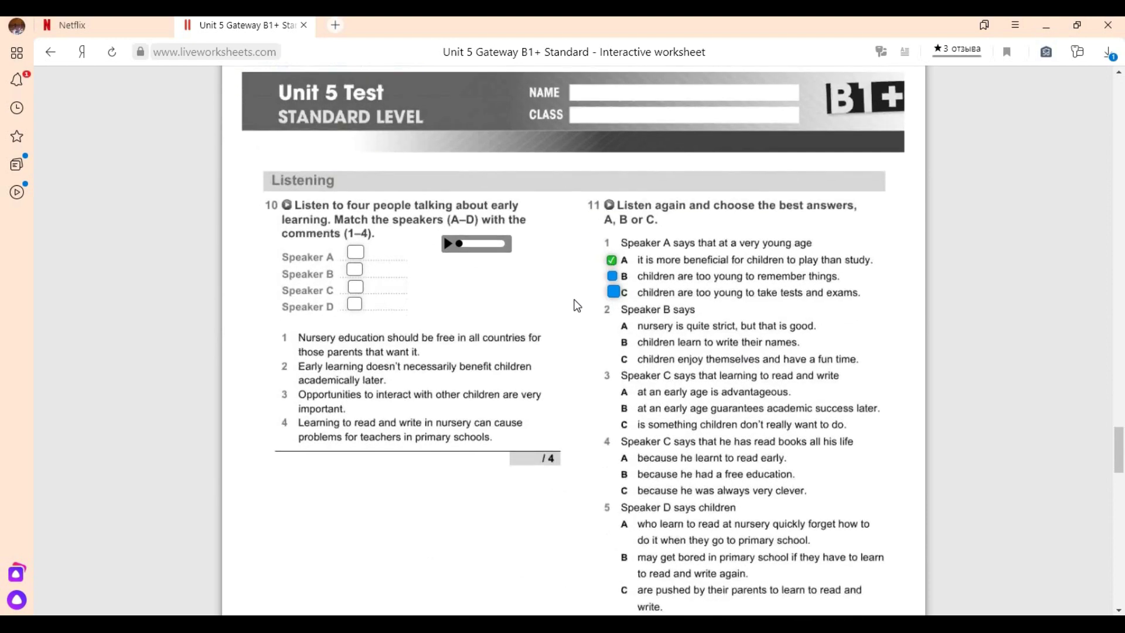
scroll(575, 304, "down", 7)
scroll(575, 304, "up", 10)
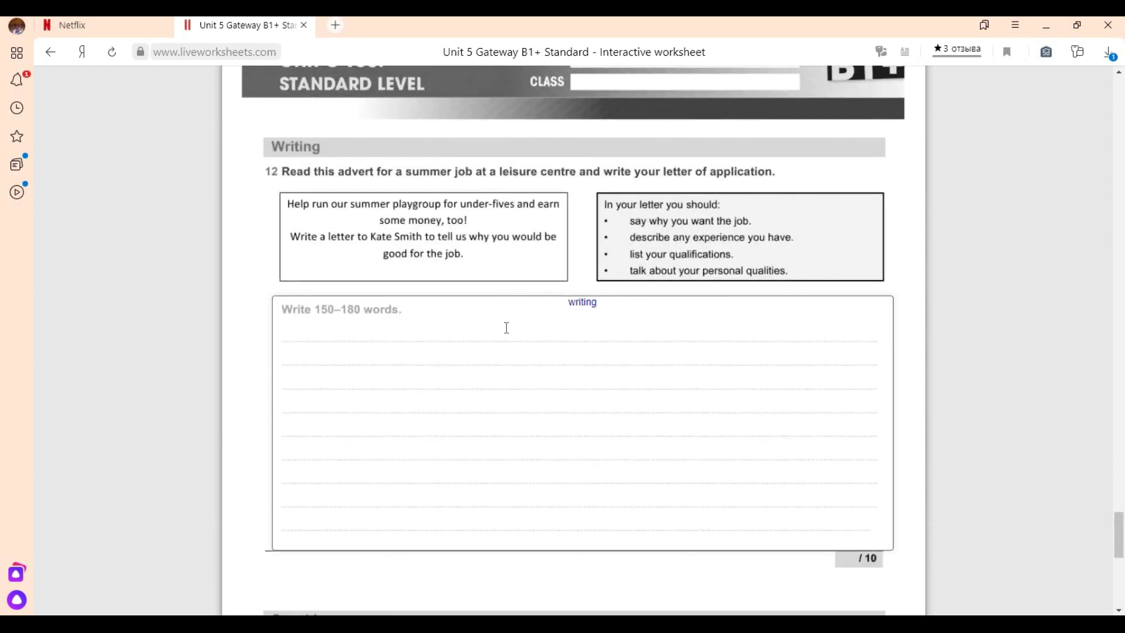
scroll(507, 328, "down", 10)
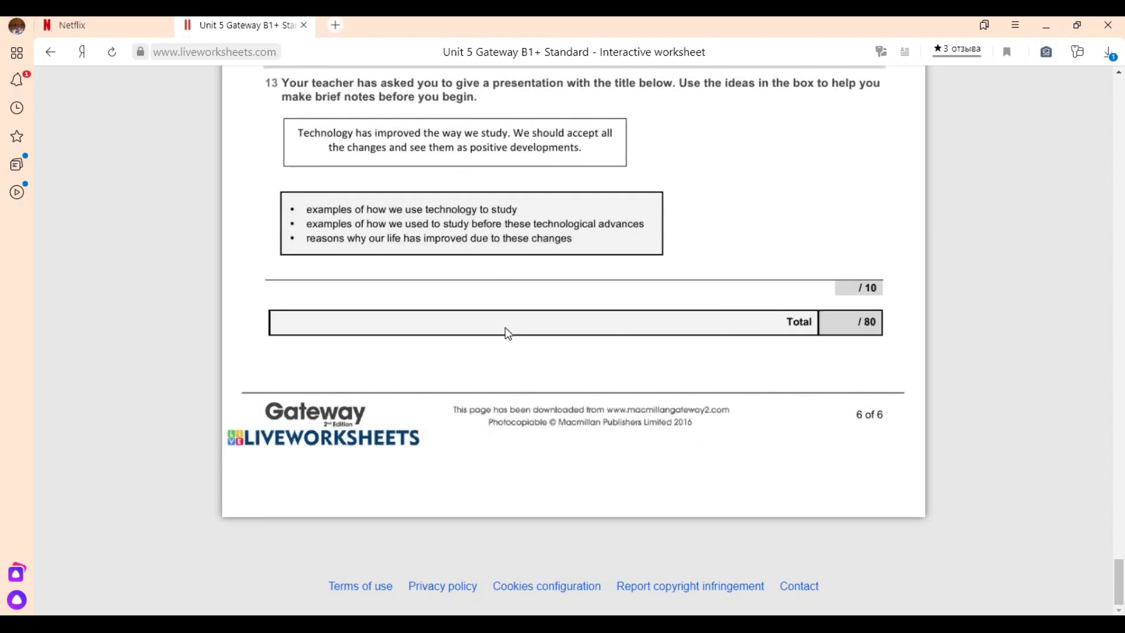
Step: Go to the teacher's mail box of student answers and open the first listed Unit 5 Gateway B1+ Standard submission
scroll(530, 363, "up", 15)
scroll(533, 358, "up", 15)
scroll(537, 364, "up", 15)
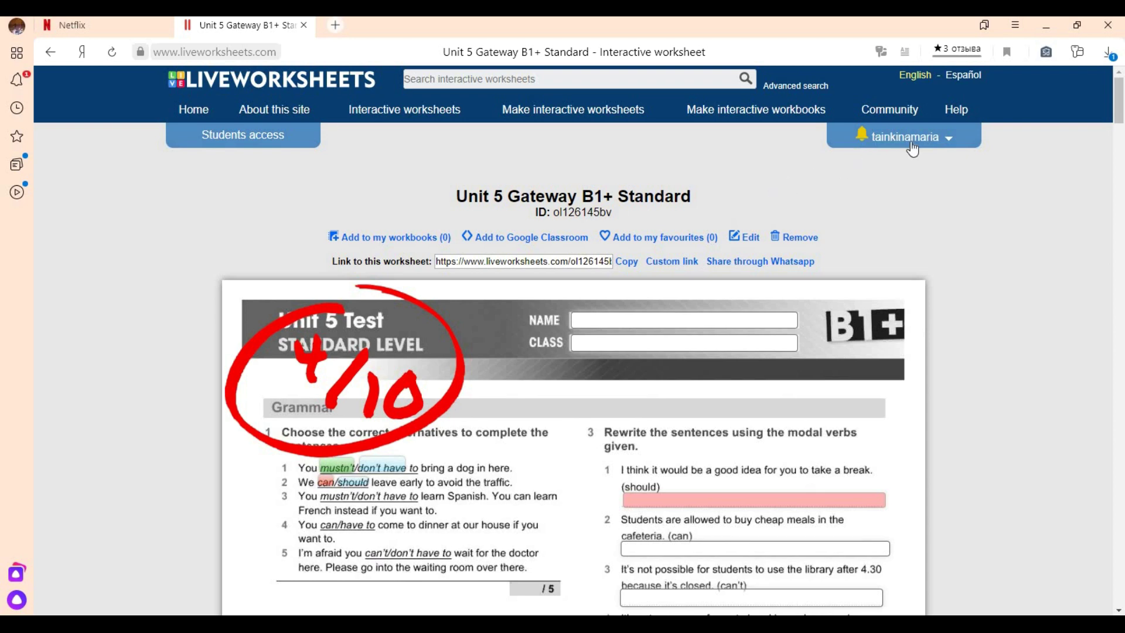
left_click(942, 144)
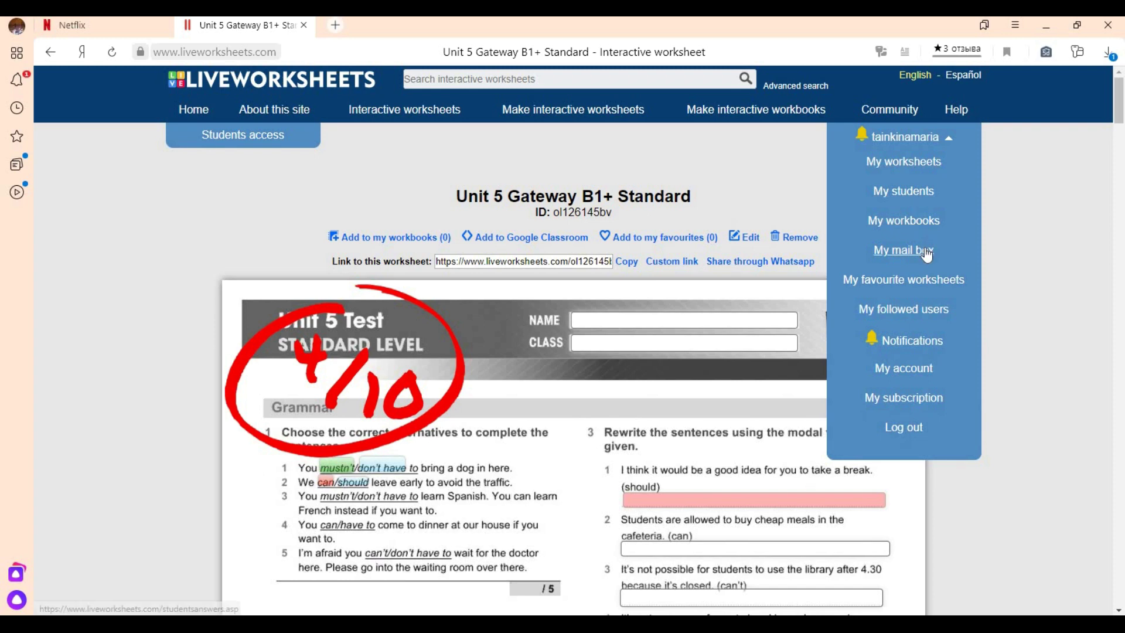
left_click(928, 254)
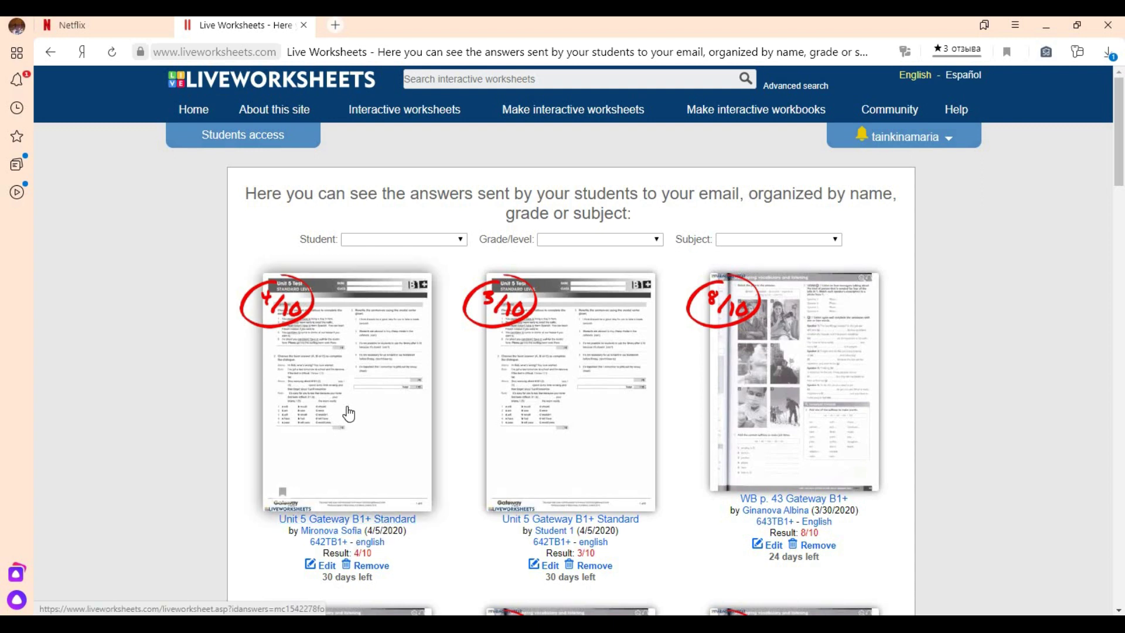
left_click(343, 379)
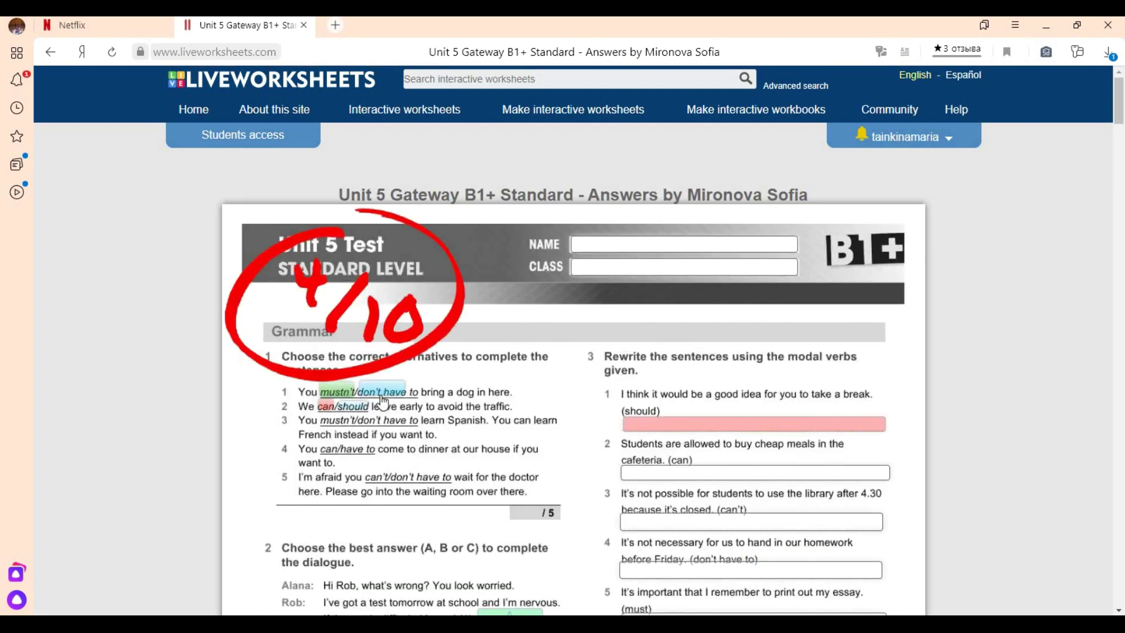
Step: Look through all six pages of the student's submitted answers and return to the score at the start
scroll(701, 460, "down", 20)
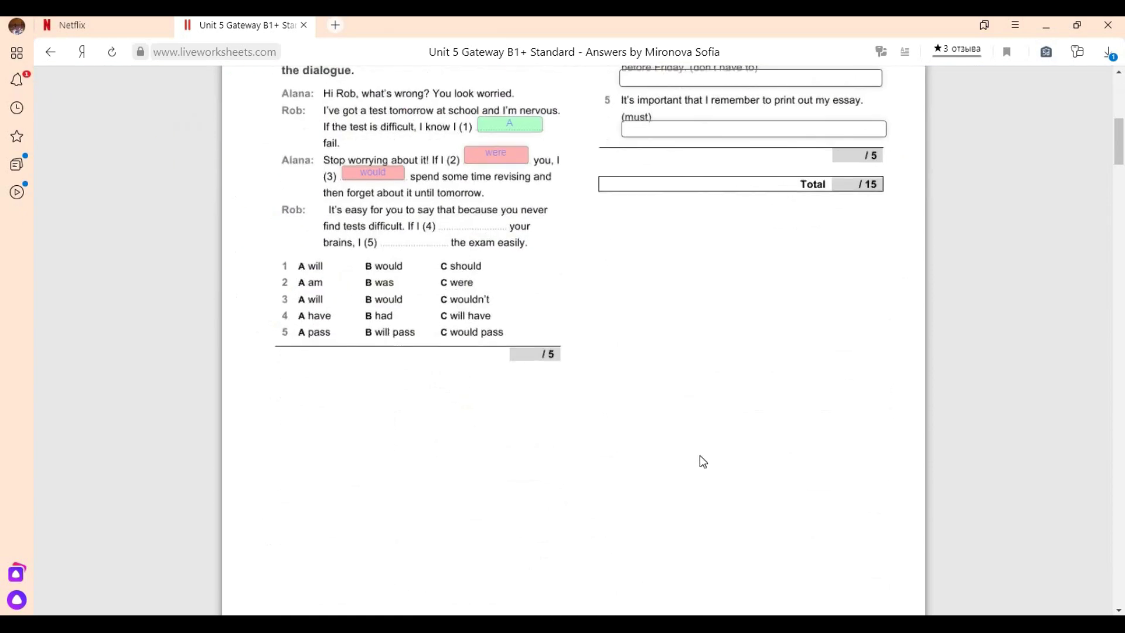
scroll(699, 455, "down", 20)
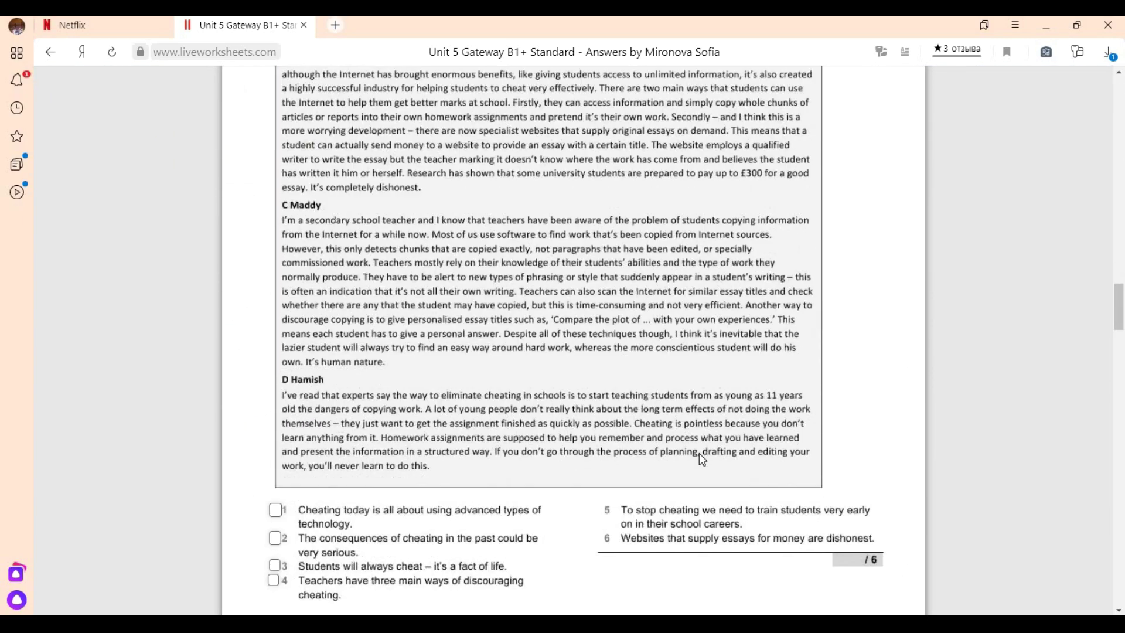
scroll(702, 458, "down", 20)
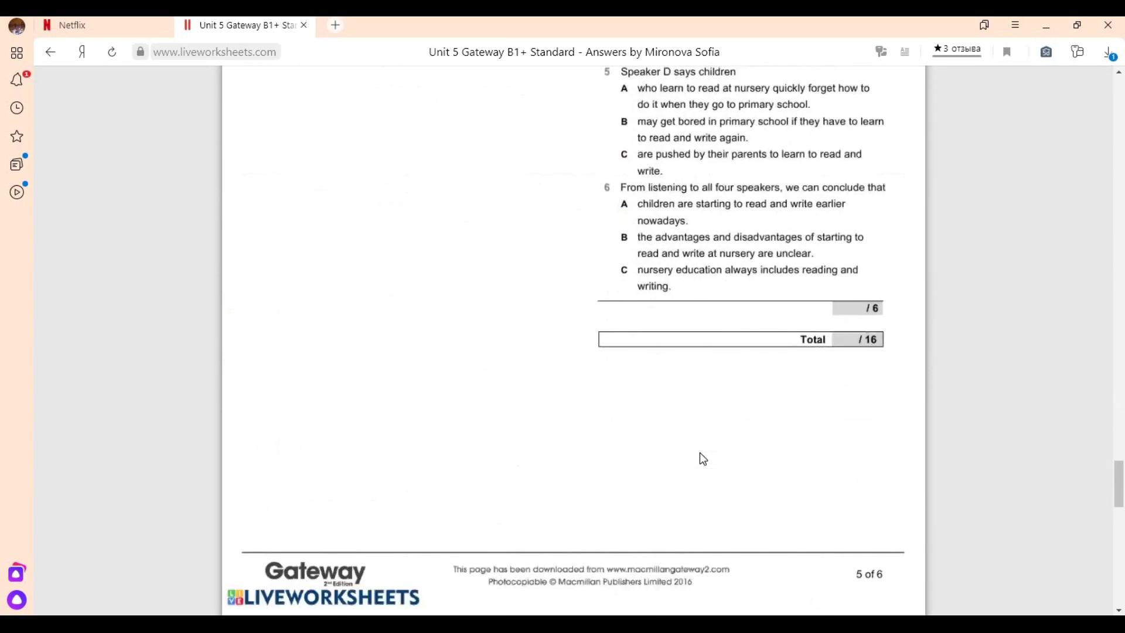
scroll(701, 460, "down", 2)
scroll(701, 460, "up", 15)
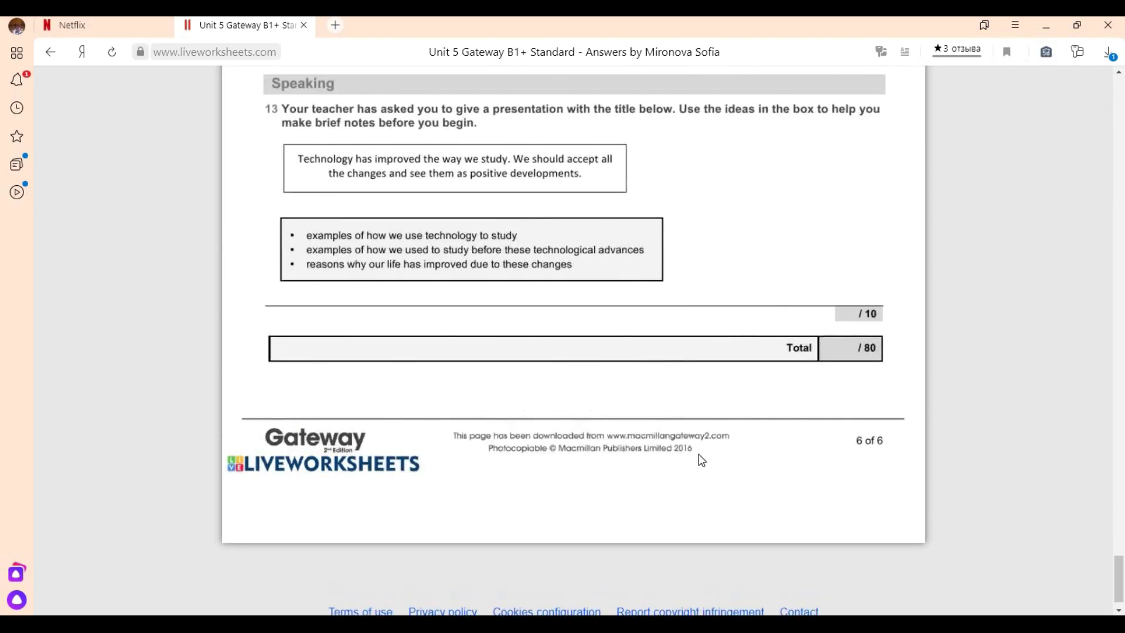
scroll(700, 461, "up", 20)
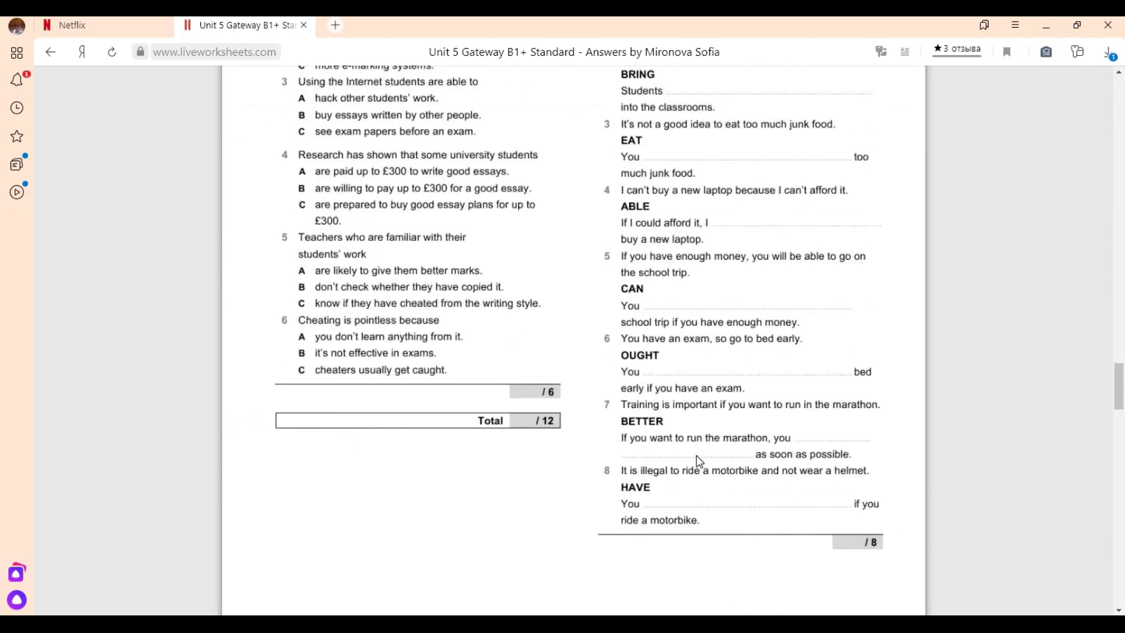
scroll(696, 456, "up", 20)
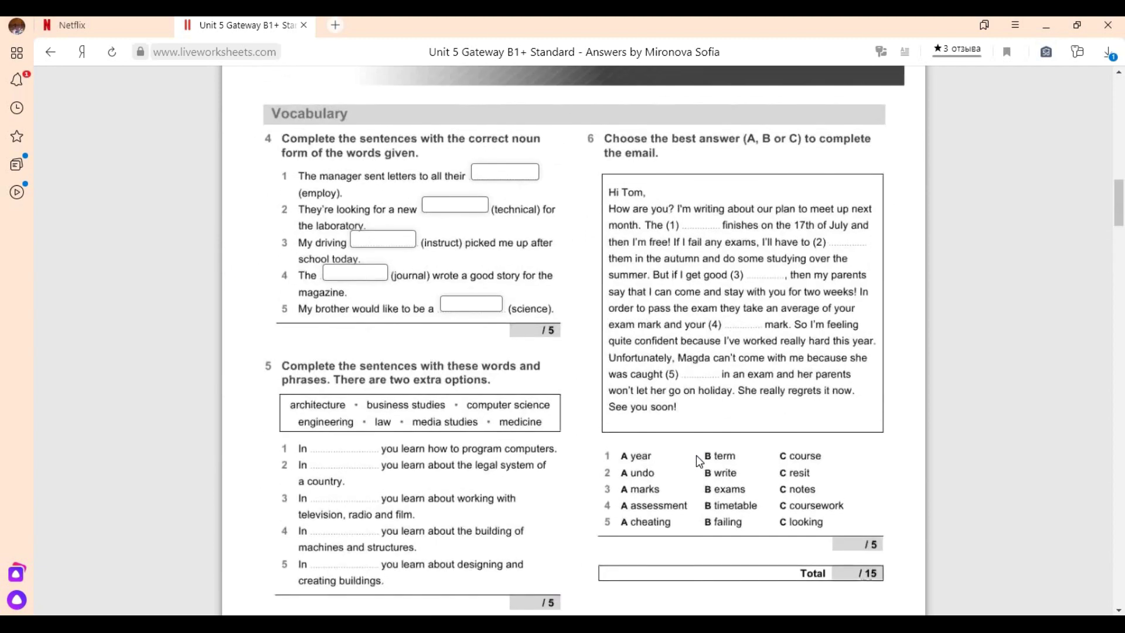
scroll(699, 461, "up", 2)
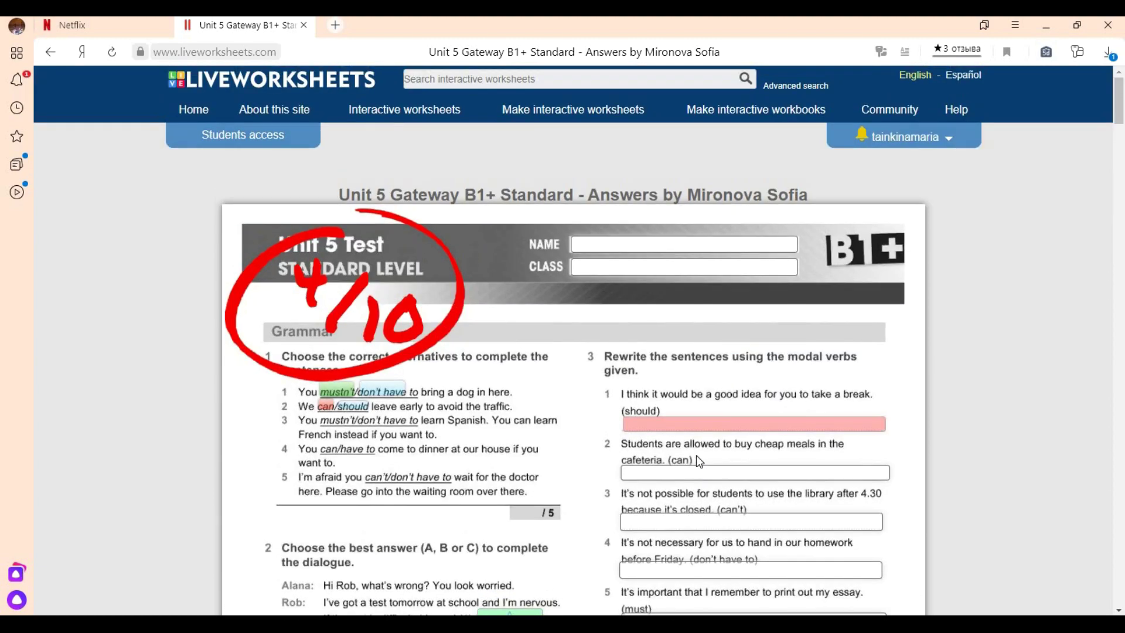